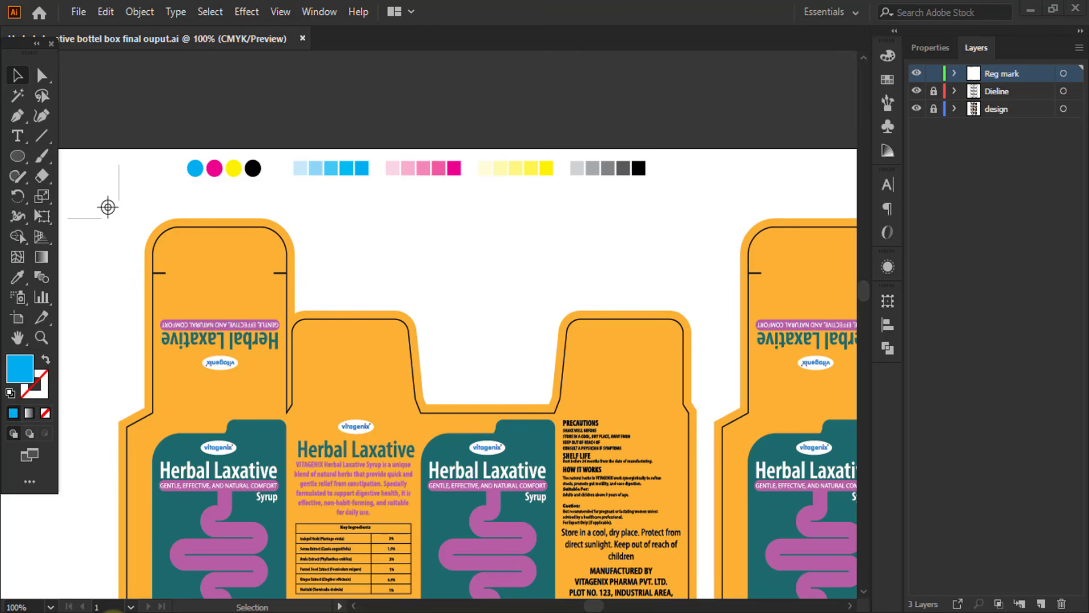
Examine the four CMYK colour circles and the cyan tint squares above the box layout.
{"action": "left_click", "coordinate": [214, 168]}
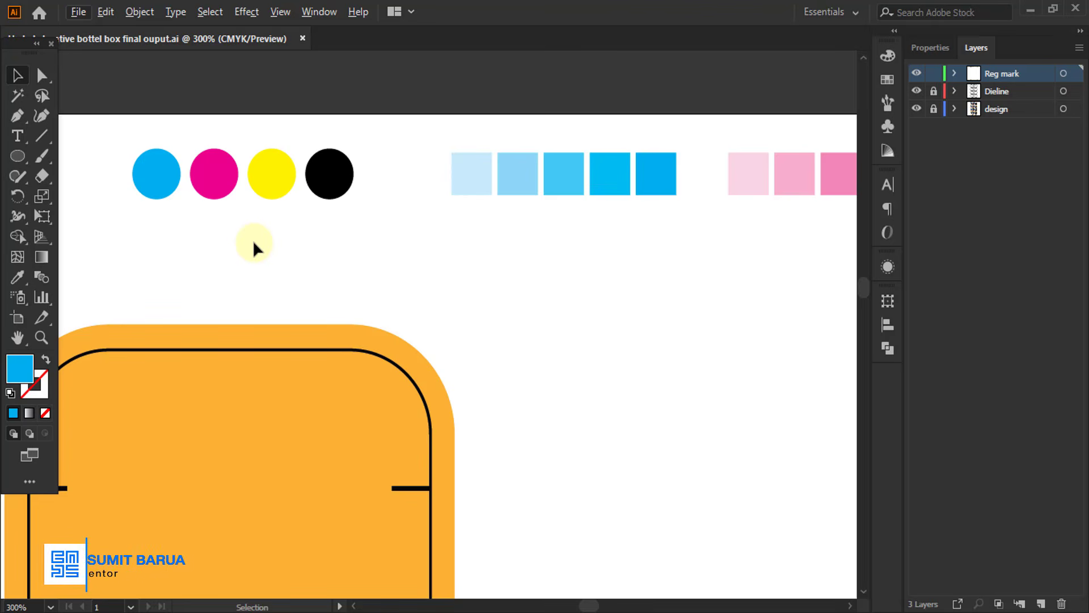
{"action": "scroll", "coordinate": [211, 223], "scroll_direction": "down", "scroll_amount": 2}
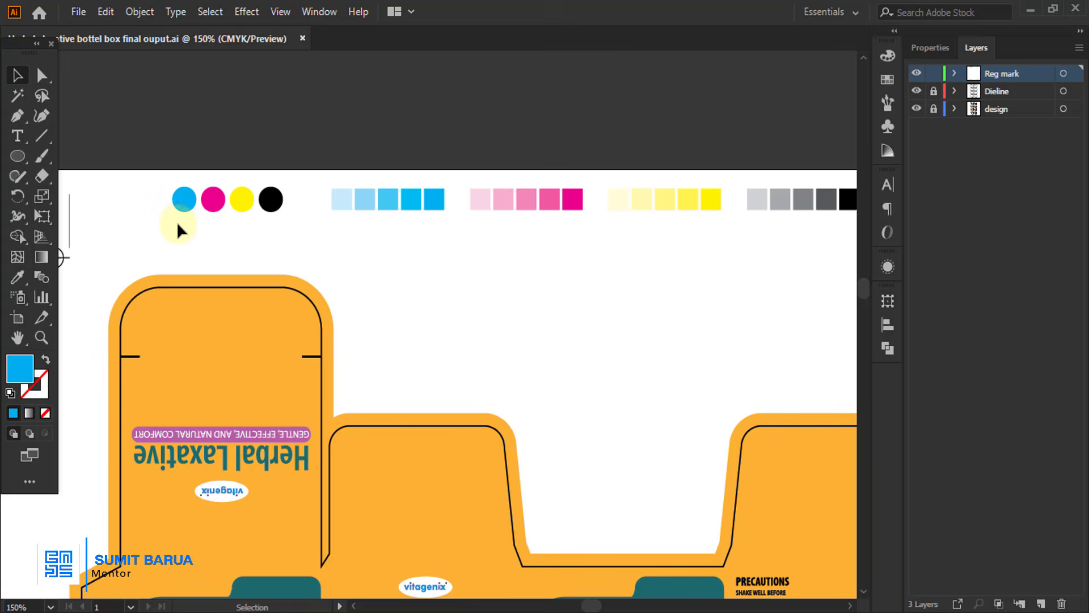
{"action": "scroll", "coordinate": [176, 221], "scroll_direction": "down", "scroll_amount": 1}
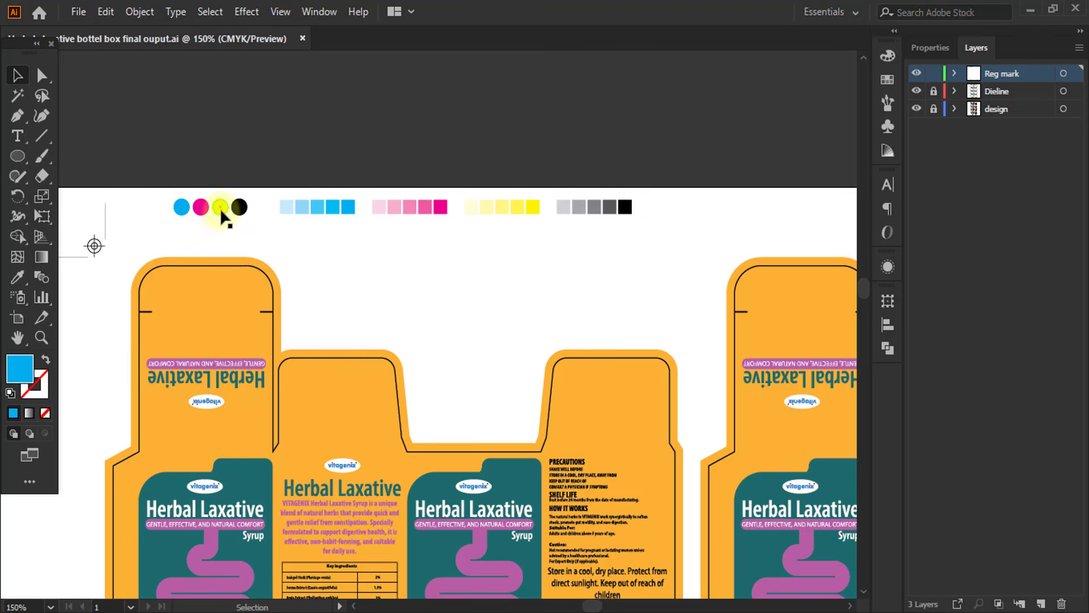
{"action": "scroll", "coordinate": [221, 211], "scroll_direction": "up", "scroll_amount": 2}
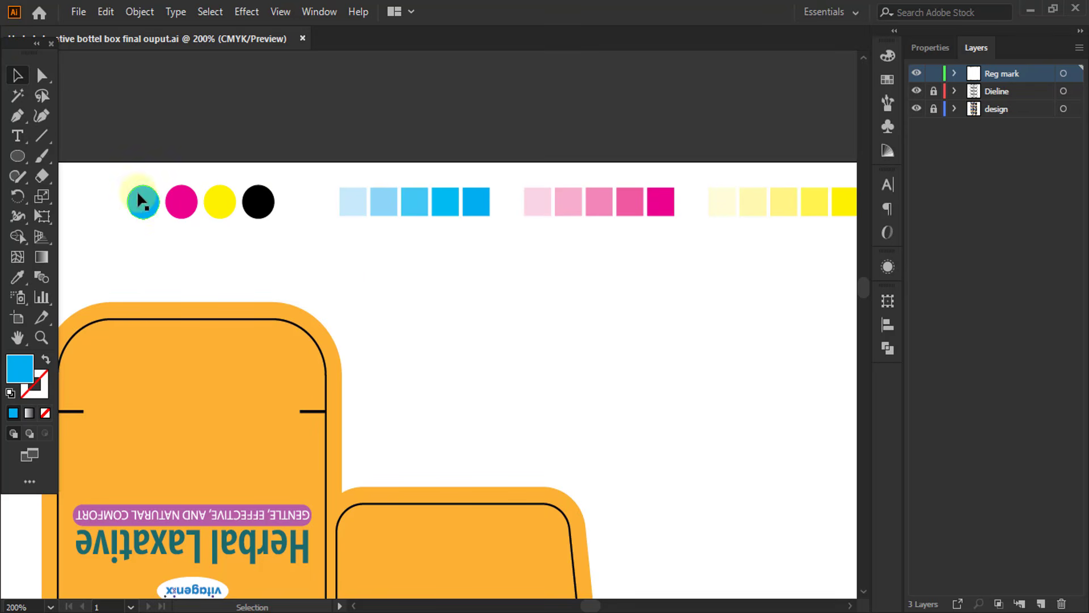
{"action": "scroll", "coordinate": [314, 188], "scroll_direction": "down", "scroll_amount": 1}
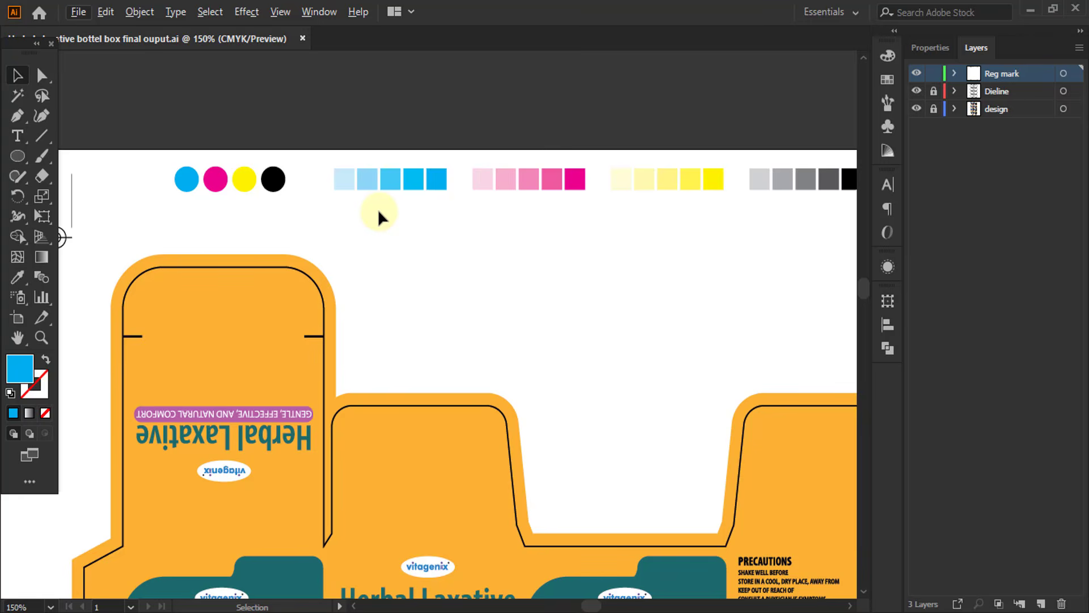
{"action": "scroll", "coordinate": [401, 193], "scroll_direction": "up", "scroll_amount": 3}
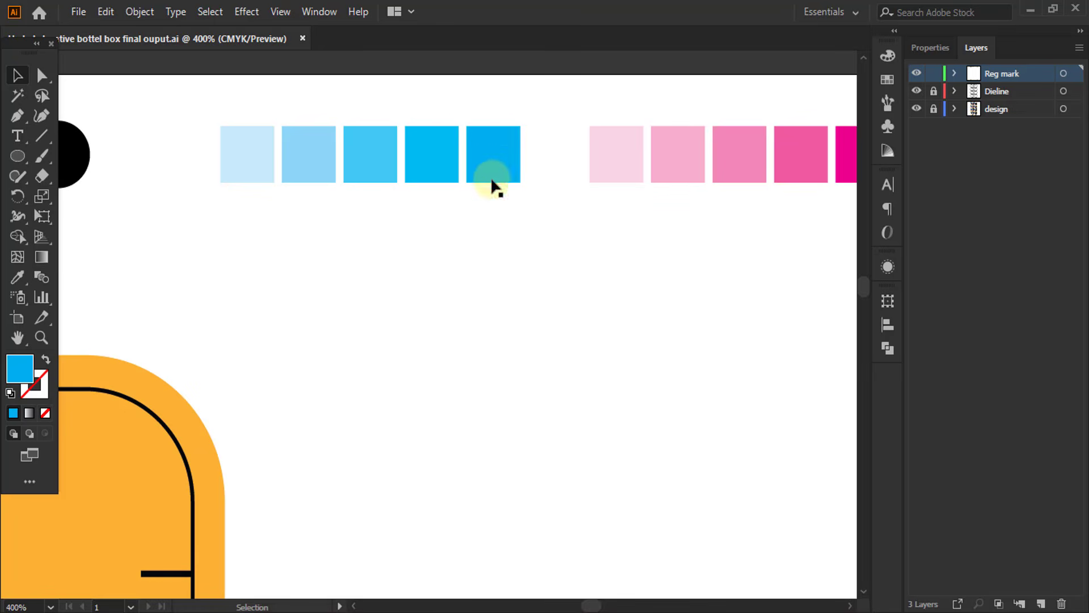
{"action": "left_click", "coordinate": [506, 153]}
{"action": "scroll", "coordinate": [460, 220], "scroll_direction": "down", "scroll_amount": 2}
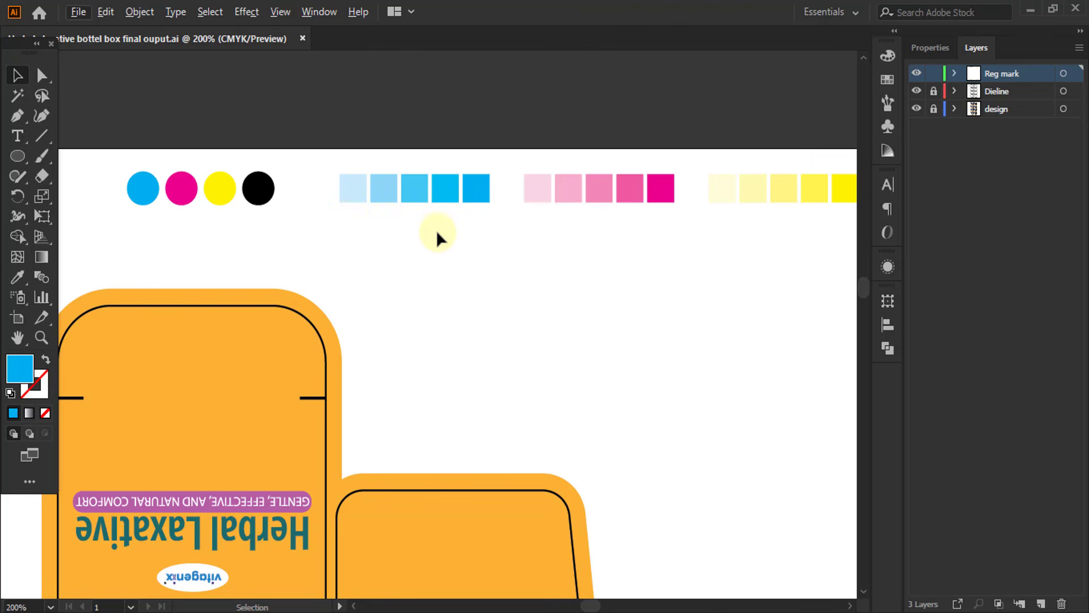
{"action": "scroll", "coordinate": [170, 202], "scroll_direction": "up", "scroll_amount": 2}
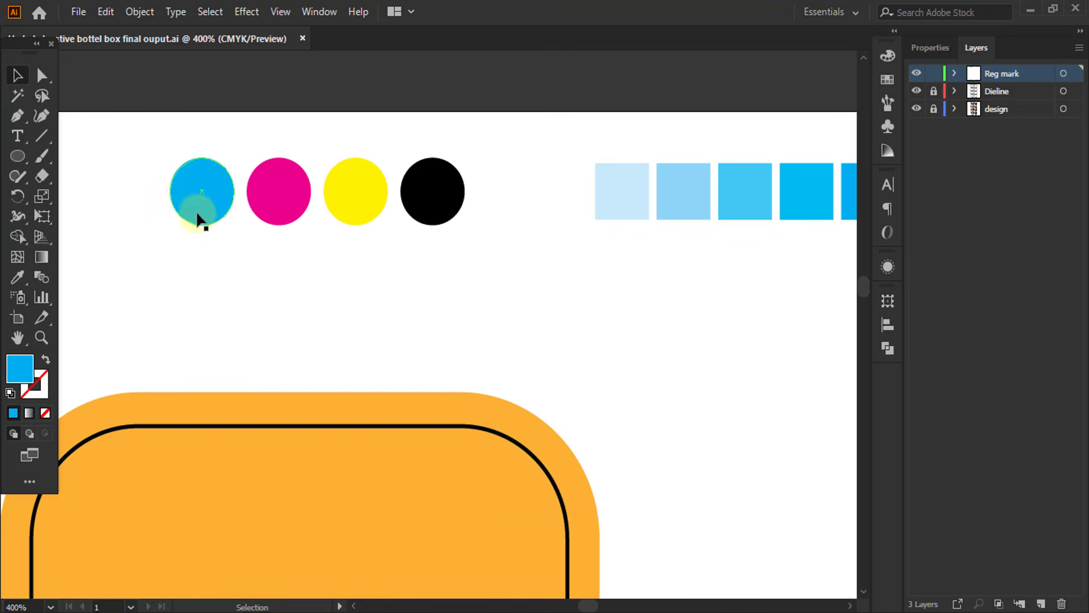
{"action": "left_click", "coordinate": [341, 201]}
{"action": "left_click", "coordinate": [298, 170]}
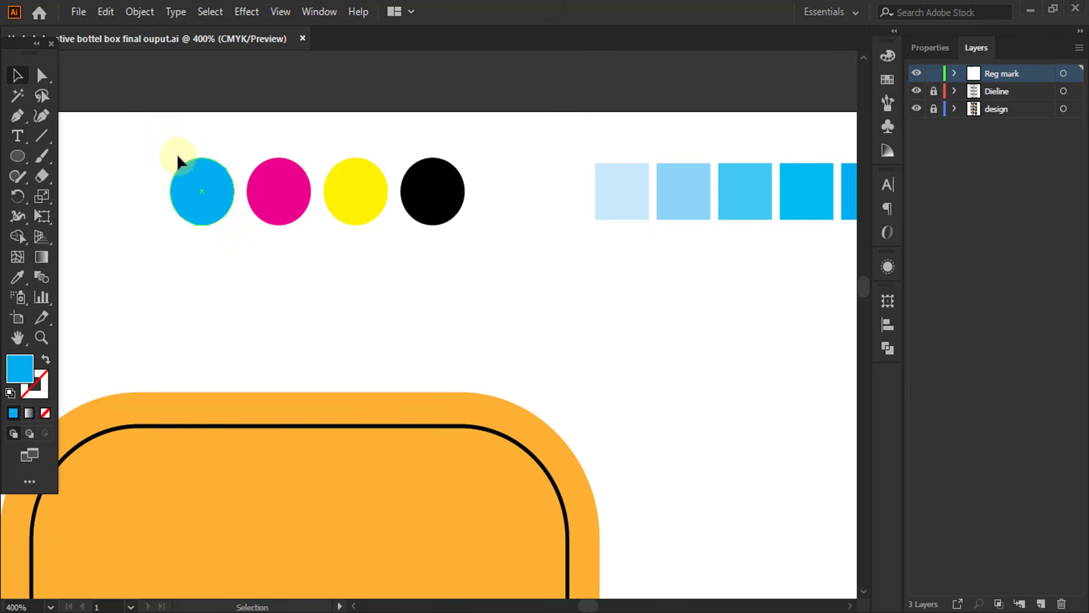
Inspect the row of four CMYK circles and the four groups of tint squares by selecting each set.
{"action": "left_click_drag", "start_coordinate": [151, 140], "coordinate": [482, 246]}
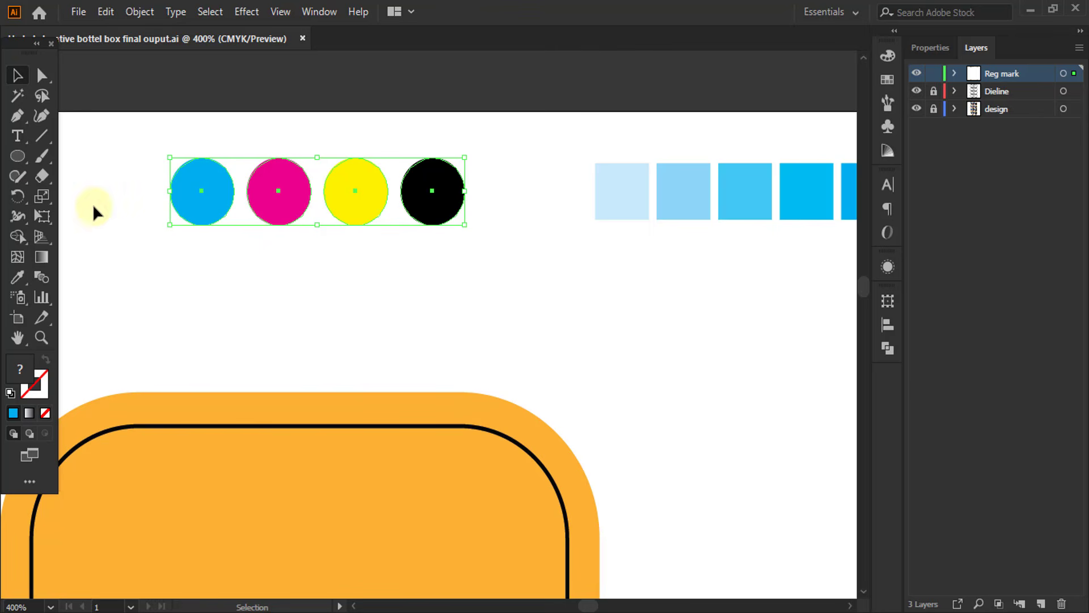
{"action": "scroll", "coordinate": [185, 226], "scroll_direction": "down", "scroll_amount": 2}
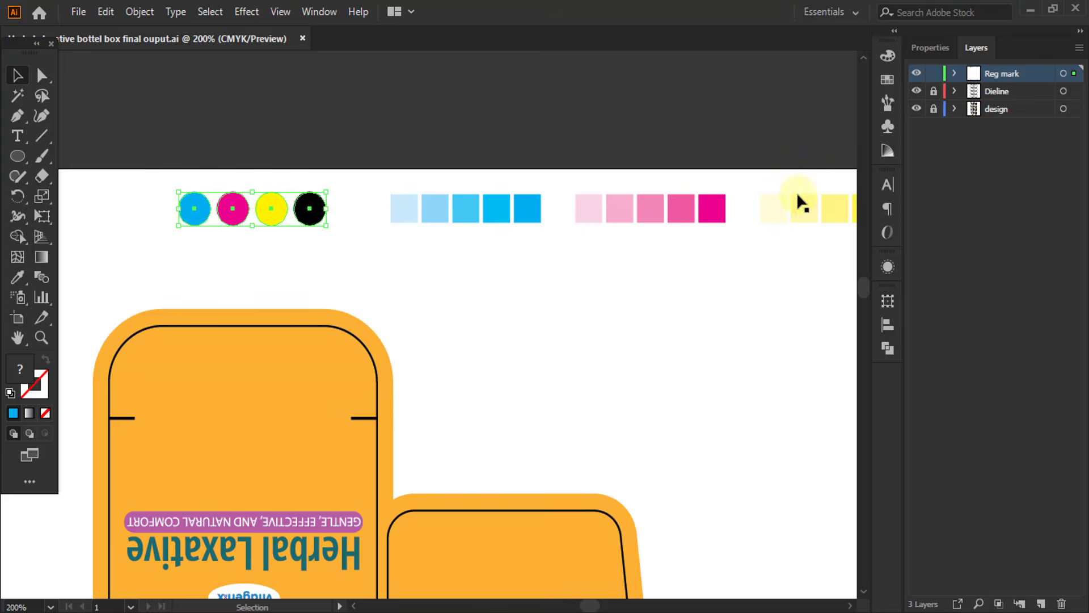
{"action": "scroll", "coordinate": [798, 204], "scroll_direction": "up", "scroll_amount": 1}
{"action": "left_click", "coordinate": [416, 173]}
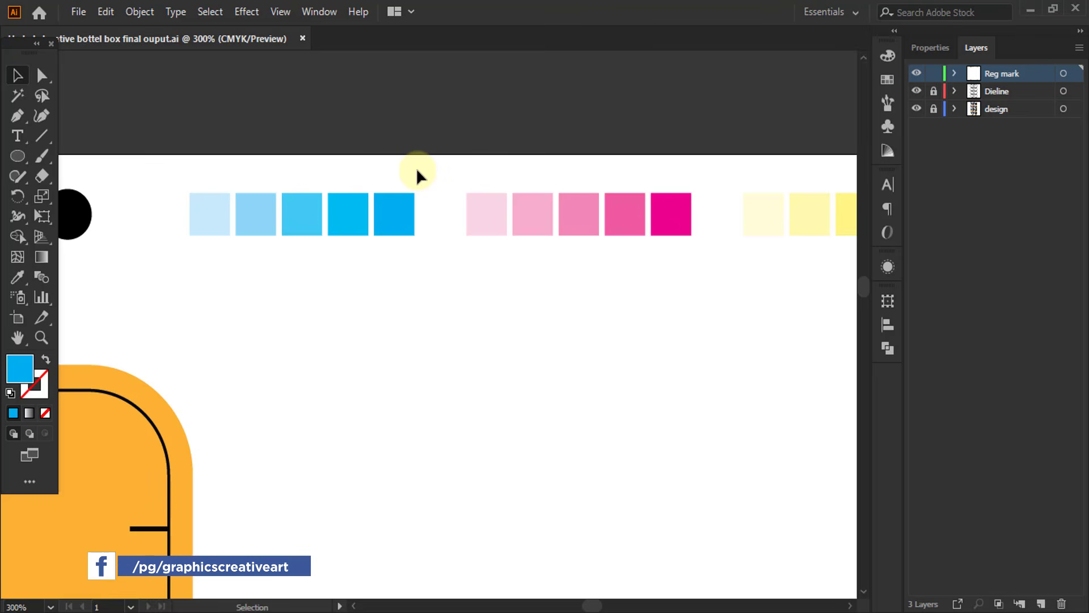
{"action": "scroll", "coordinate": [250, 204], "scroll_direction": "down", "scroll_amount": 2}
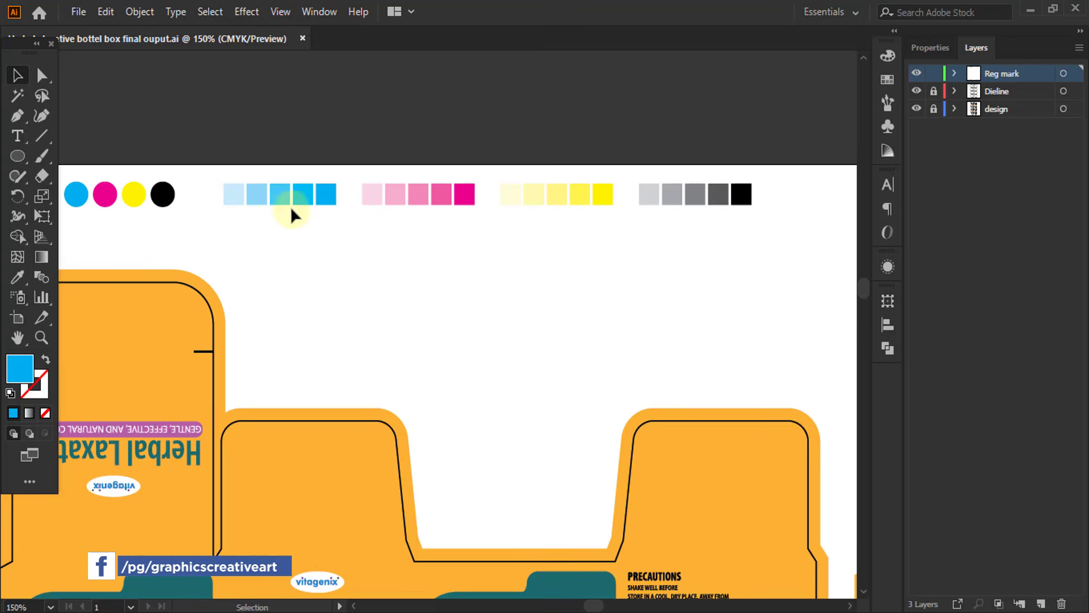
{"action": "left_click_drag", "start_coordinate": [220, 168], "coordinate": [765, 230]}
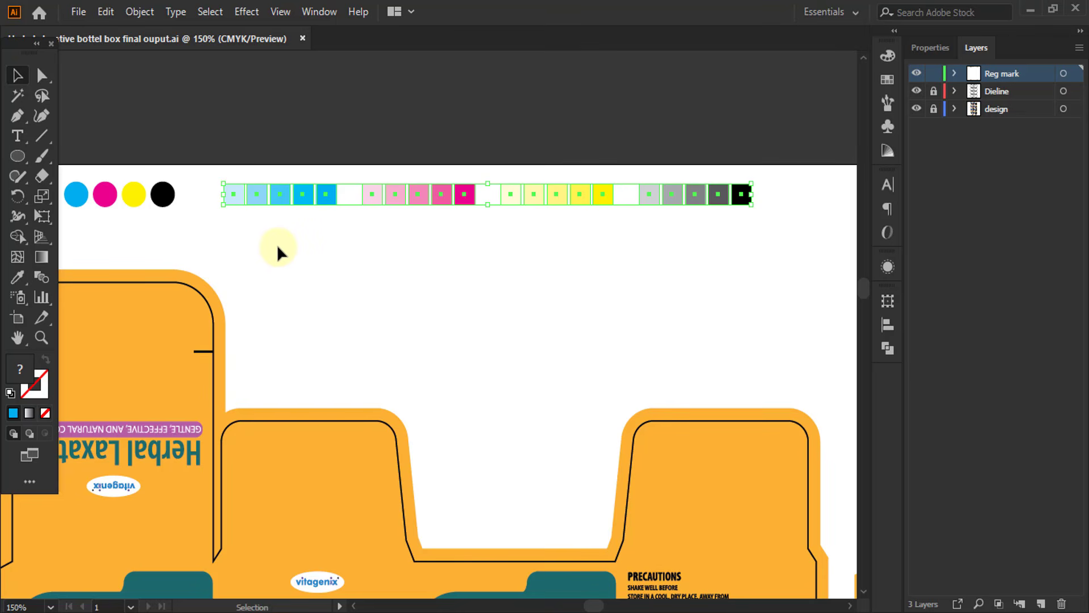
{"action": "left_click", "coordinate": [339, 218]}
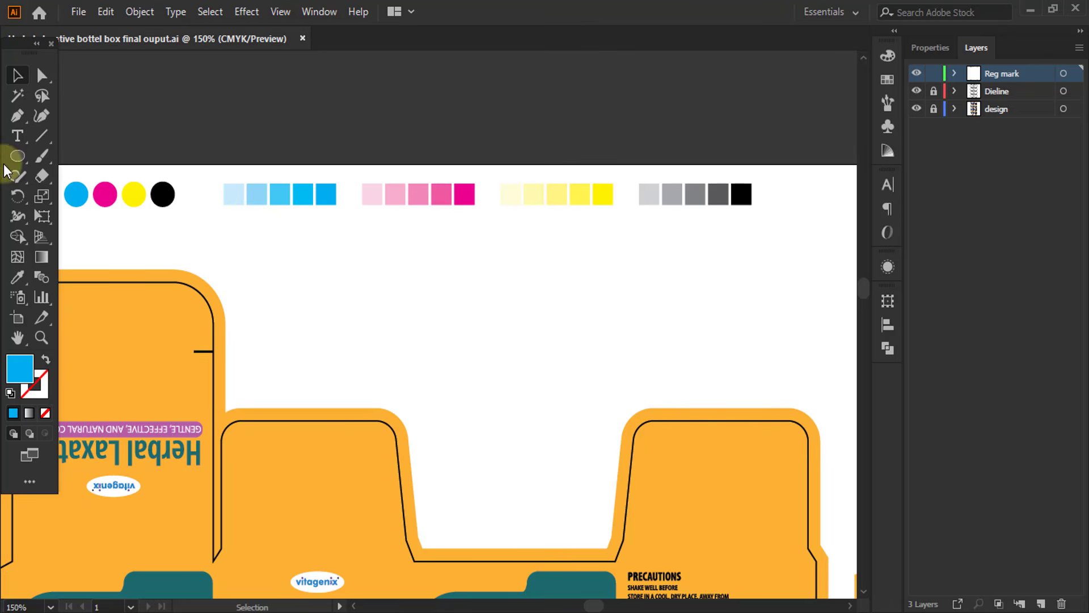
Draw a long horizontal rectangle below the tint squares and fill it with the White, Black gradient.
{"action": "left_click_drag", "start_coordinate": [13, 161], "coordinate": [85, 162]}
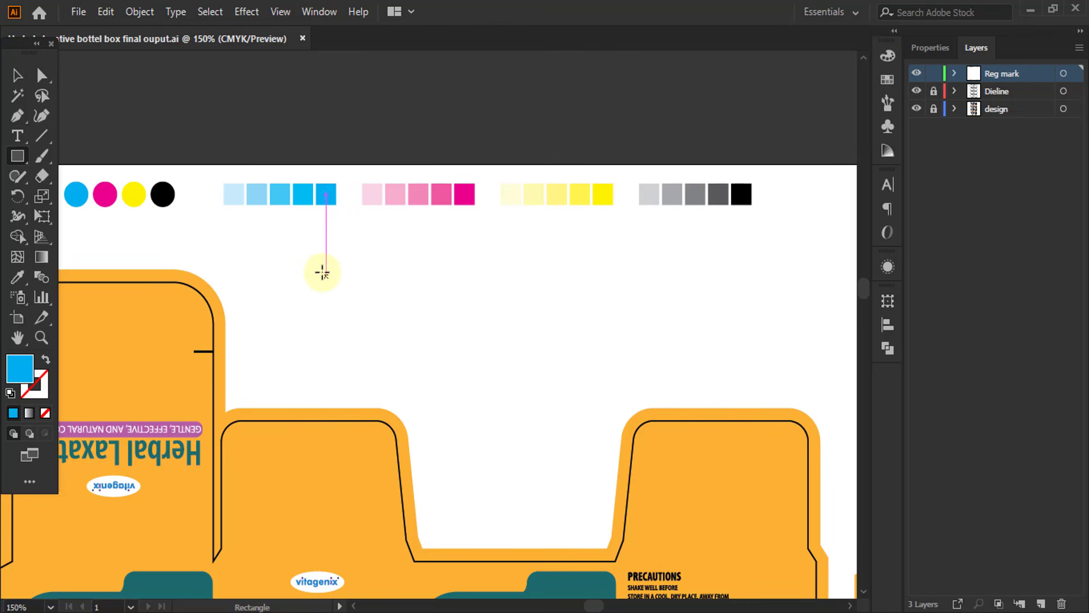
{"action": "mouse_move", "coordinate": [322, 270]}
{"action": "left_mouse_down"}
{"action": "mouse_move", "coordinate": [401, 304]}
{"action": "mouse_move", "coordinate": [785, 330]}
{"action": "left_mouse_up"}
{"action": "key", "text": "g"}
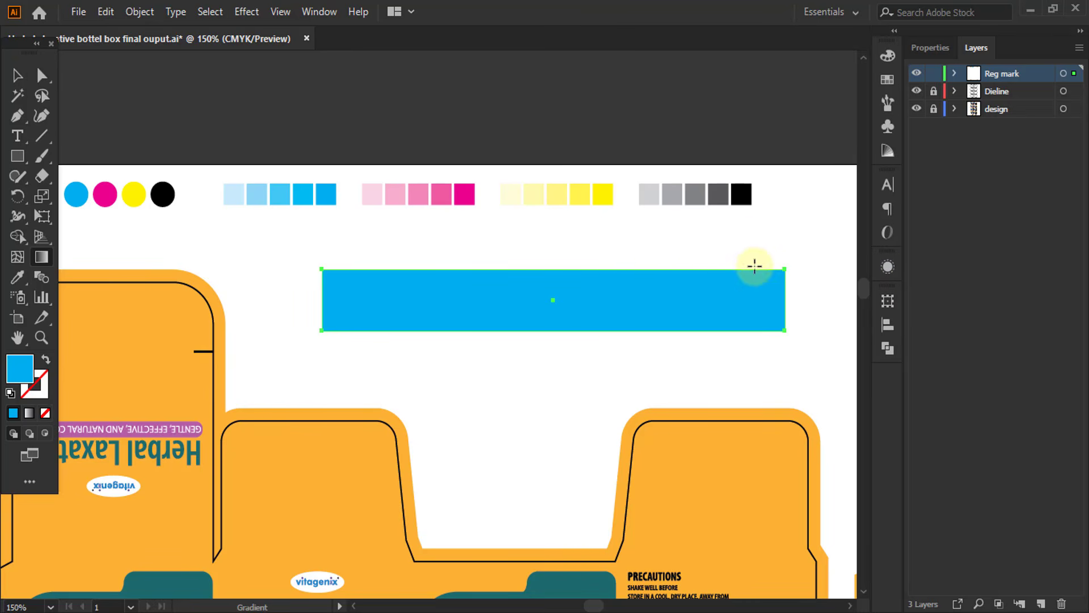
{"action": "double_click", "coordinate": [47, 261]}
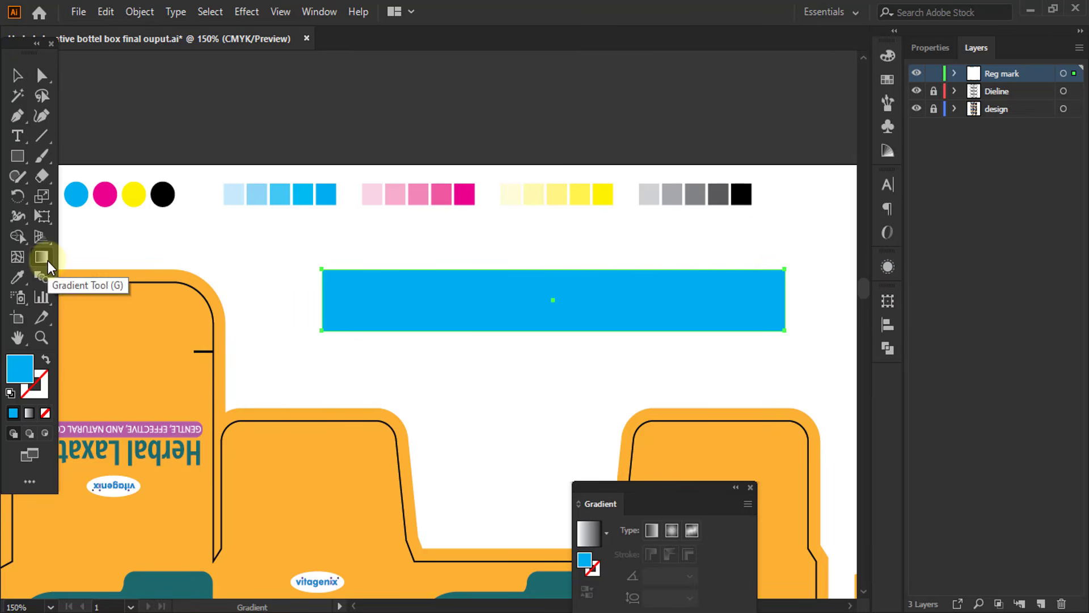
{"action": "left_click_drag", "start_coordinate": [695, 486], "coordinate": [848, 161]}
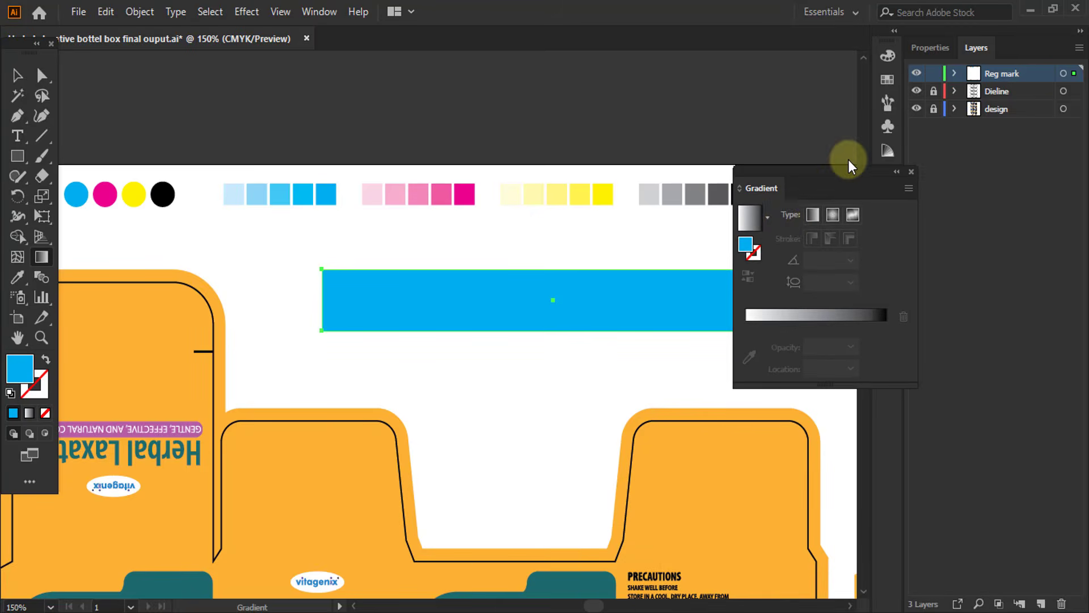
{"action": "left_click", "coordinate": [767, 210]}
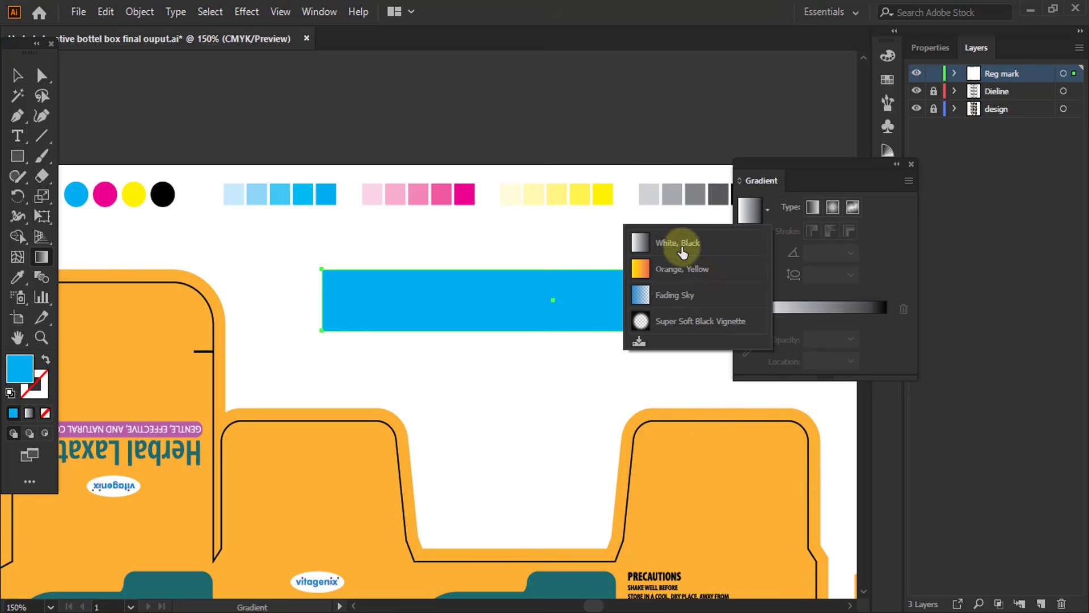
{"action": "left_click", "coordinate": [684, 242]}
{"action": "left_click", "coordinate": [895, 166]}
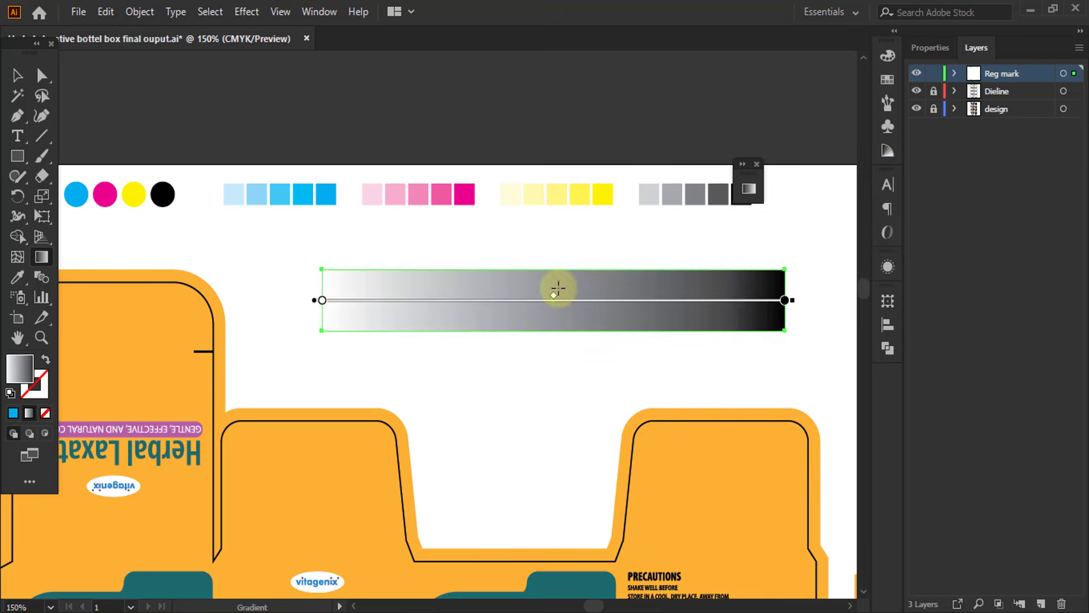
Change the rectangle's gradient to run from 100% cyan at its start stop to pure magenta at its end stop.
{"action": "left_click", "coordinate": [322, 300]}
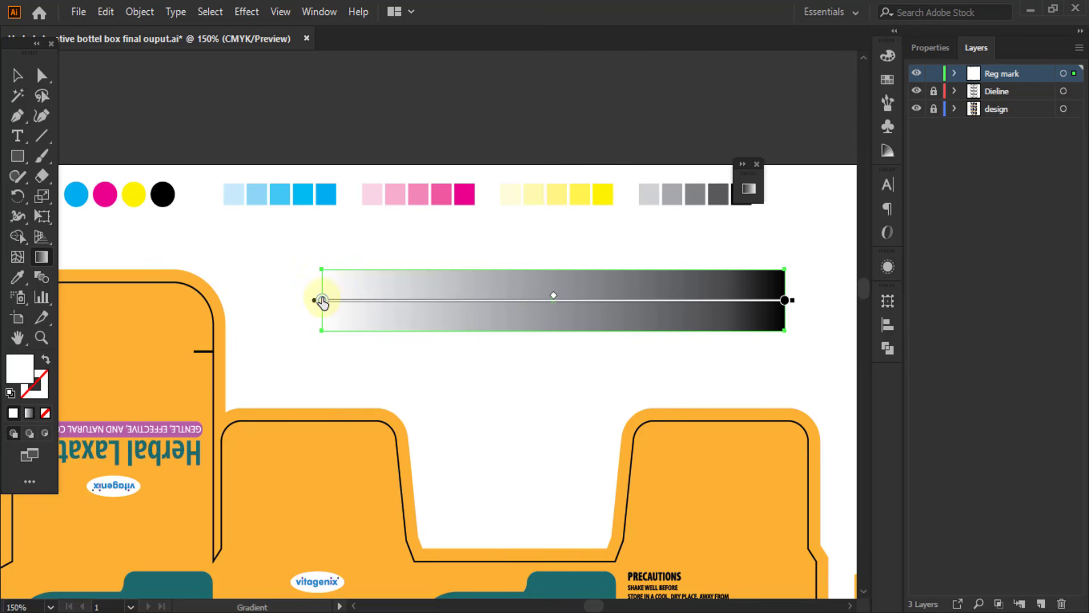
{"action": "left_click", "coordinate": [888, 55]}
{"action": "left_click_drag", "start_coordinate": [745, 83], "coordinate": [927, 80]}
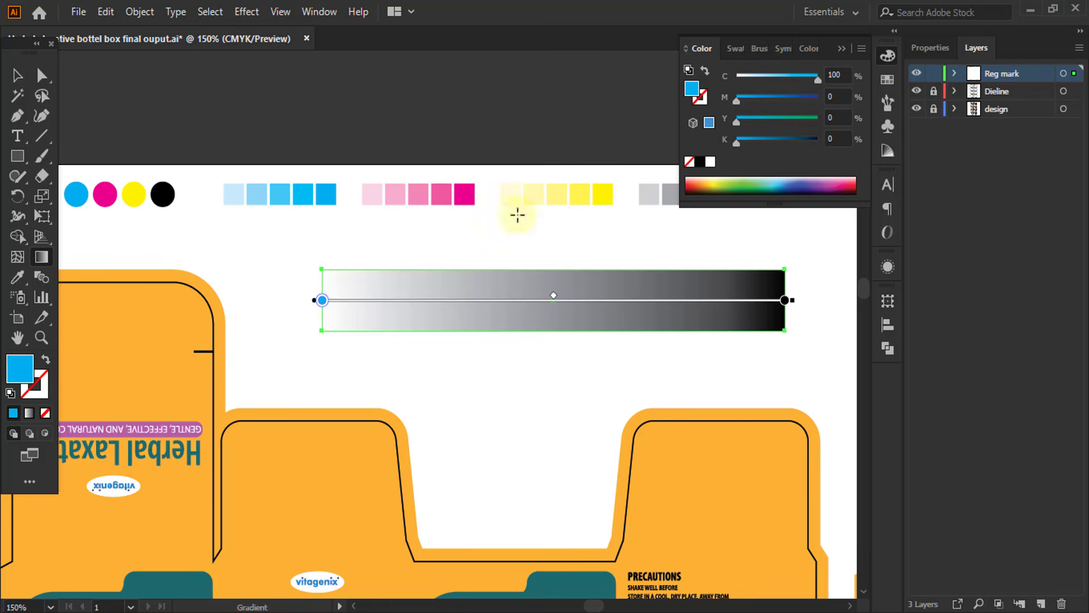
{"action": "left_click", "coordinate": [785, 301]}
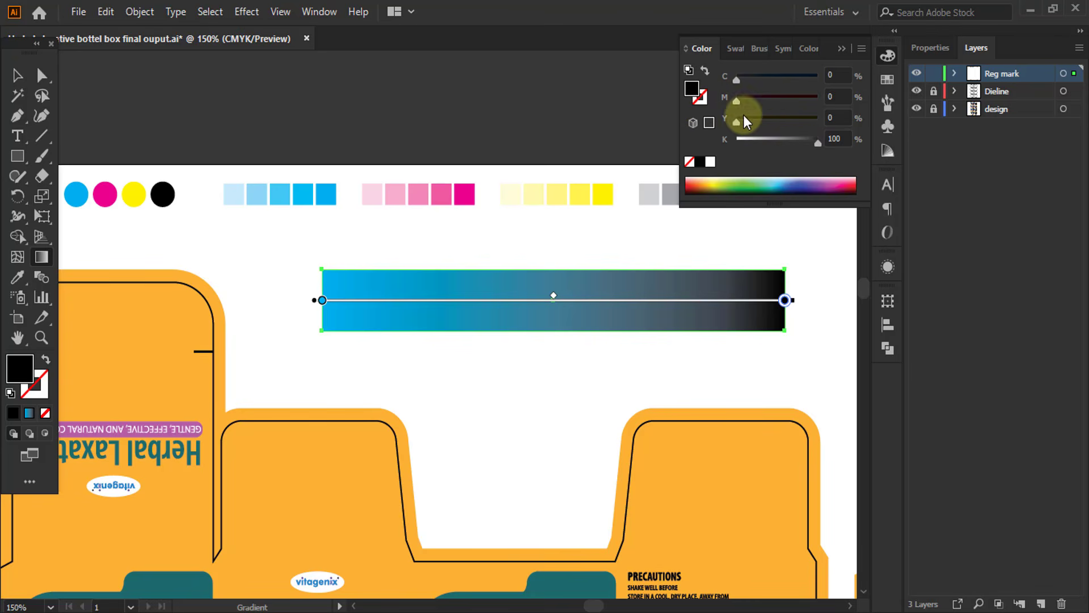
{"action": "left_click_drag", "start_coordinate": [812, 143], "coordinate": [738, 143]}
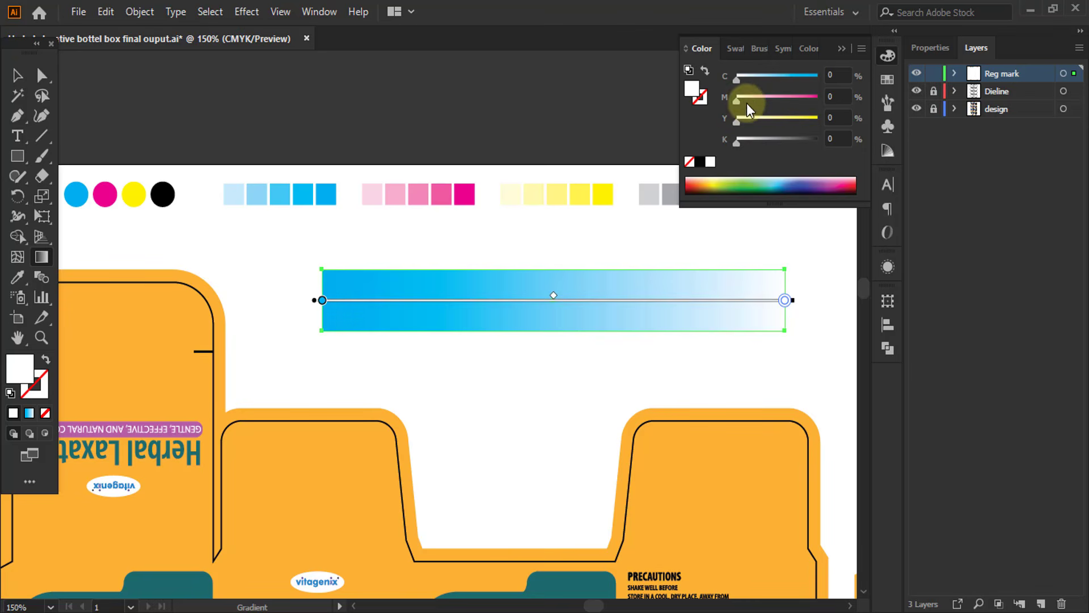
{"action": "left_click_drag", "start_coordinate": [746, 105], "coordinate": [828, 104]}
{"action": "left_click", "coordinate": [843, 44]}
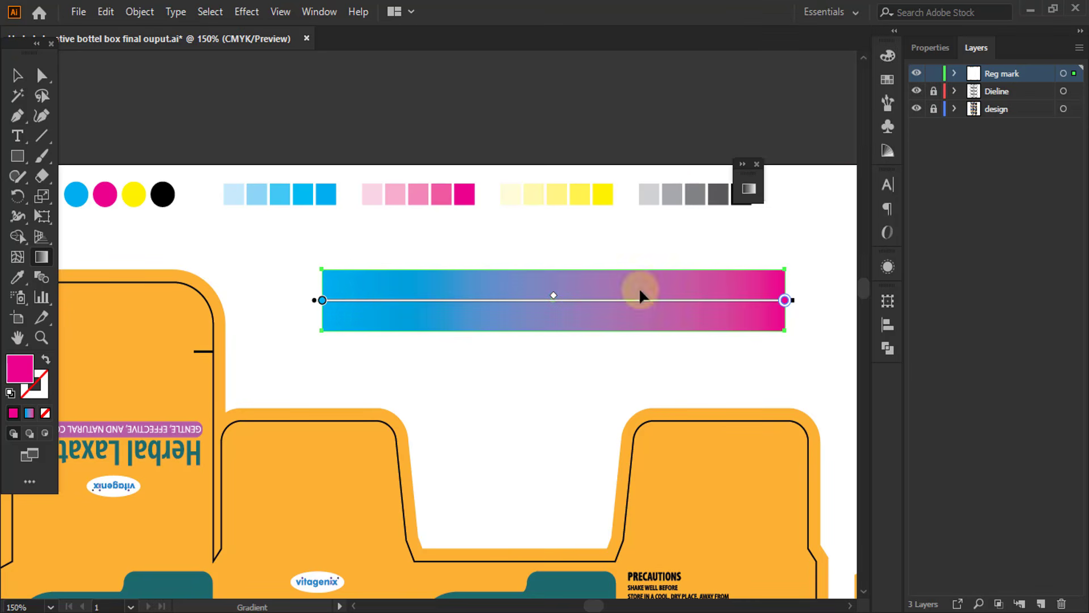
Examine the cyan-to-magenta blend in the rectangle and compare it with the tint squares above.
{"action": "left_click", "coordinate": [17, 75]}
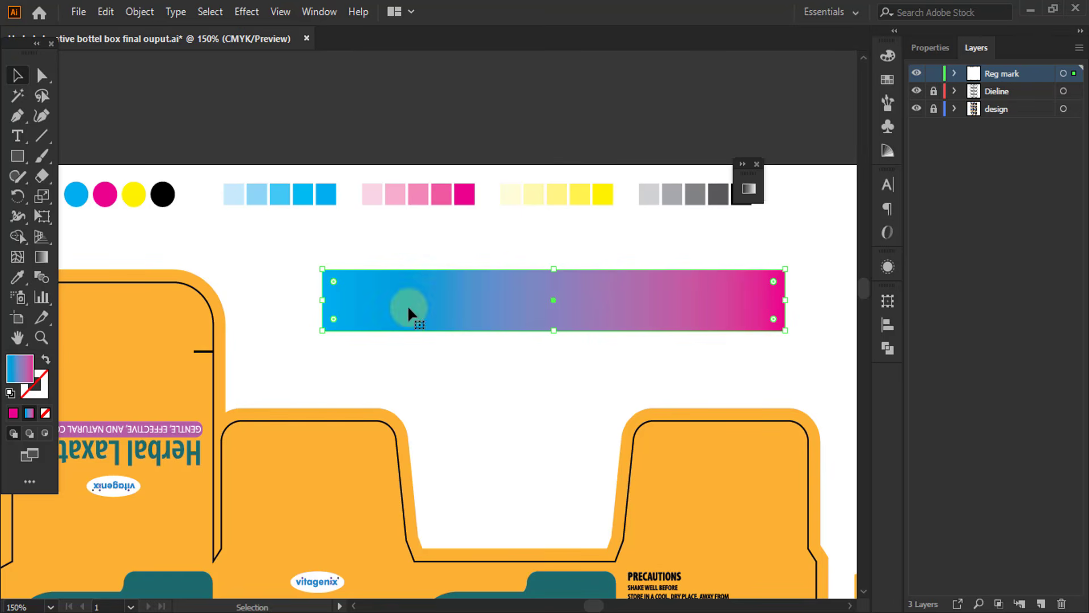
{"action": "scroll", "coordinate": [554, 314], "scroll_direction": "up", "scroll_amount": 2}
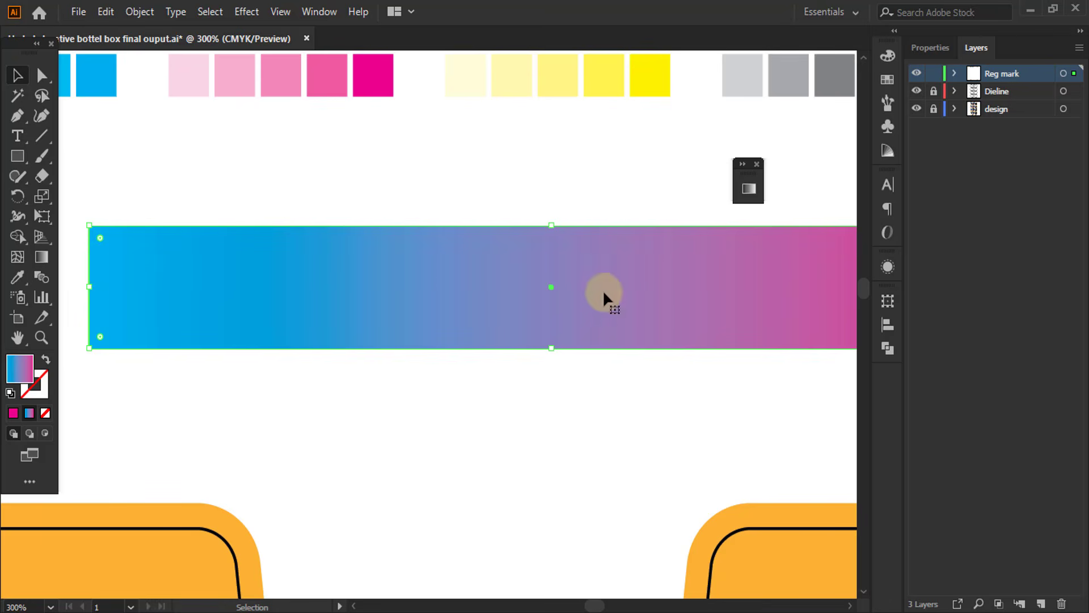
{"action": "scroll", "coordinate": [386, 248], "scroll_direction": "down", "scroll_amount": 1}
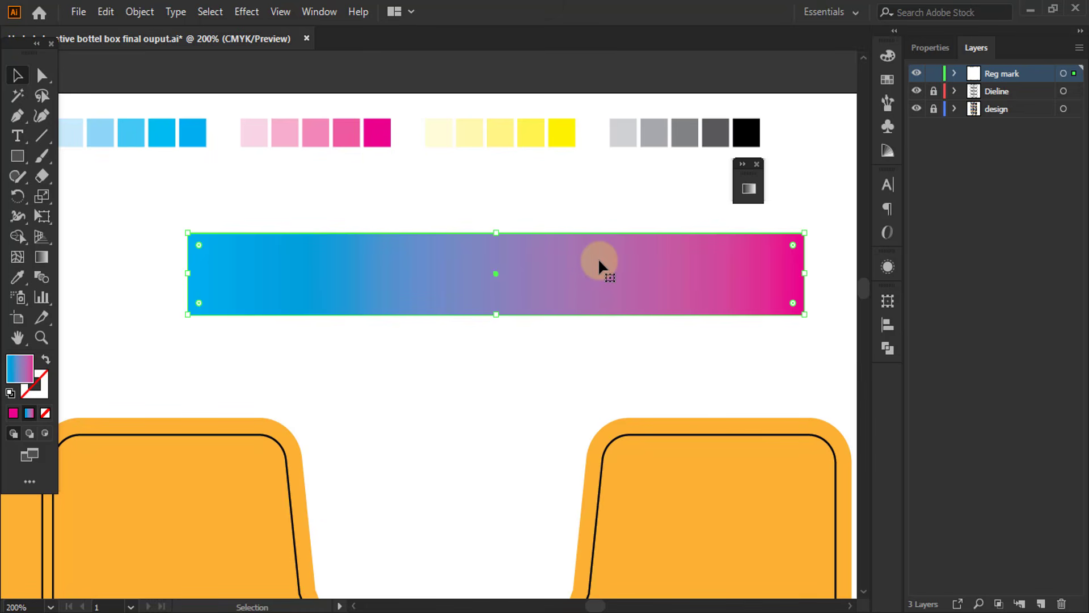
{"action": "scroll", "coordinate": [629, 236], "scroll_direction": "down", "scroll_amount": 1}
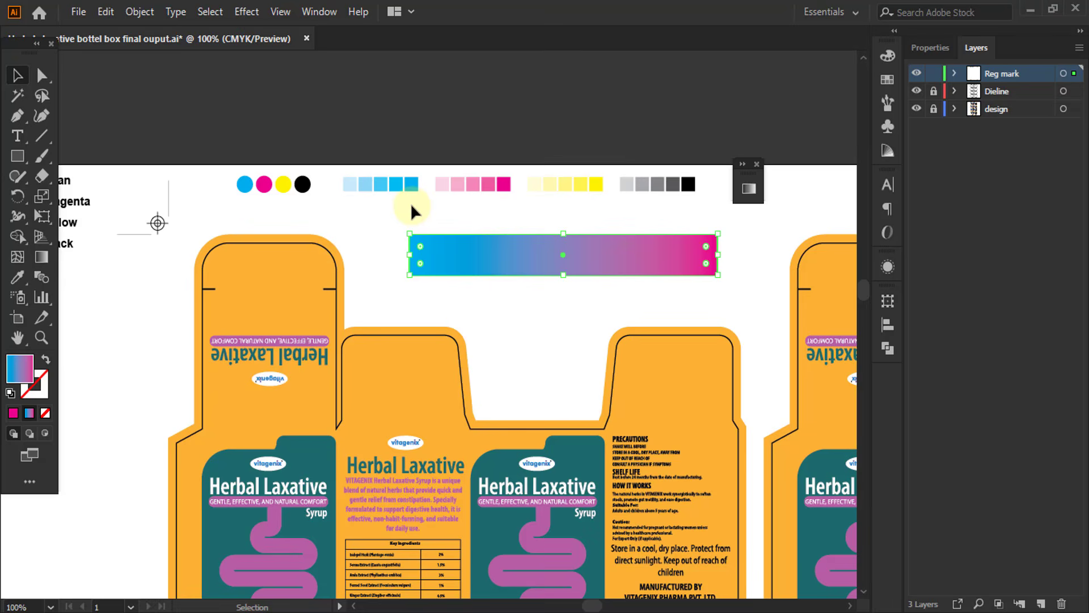
{"action": "scroll", "coordinate": [389, 188], "scroll_direction": "up", "scroll_amount": 2}
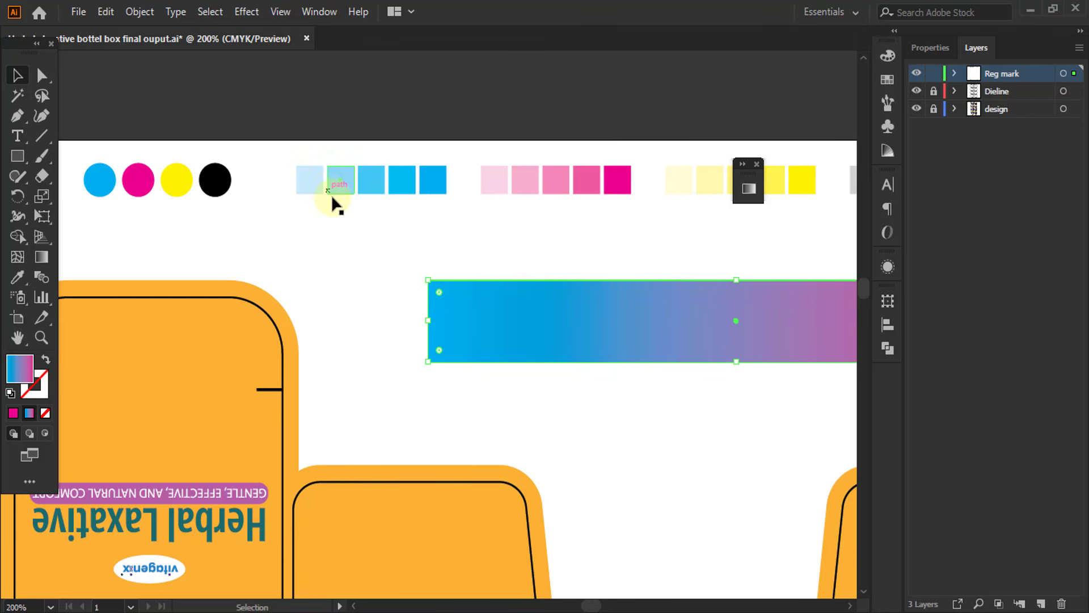
{"action": "scroll", "coordinate": [800, 335], "scroll_direction": "up", "scroll_amount": 1}
{"action": "scroll", "coordinate": [421, 253], "scroll_direction": "down", "scroll_amount": 2}
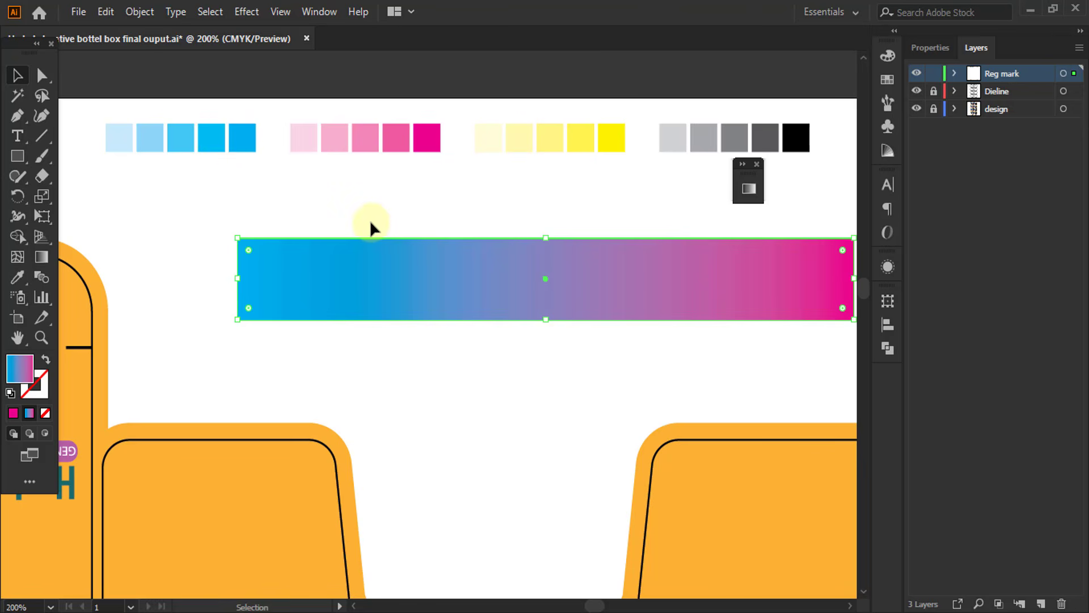
{"action": "scroll", "coordinate": [370, 219], "scroll_direction": "down", "scroll_amount": 2}
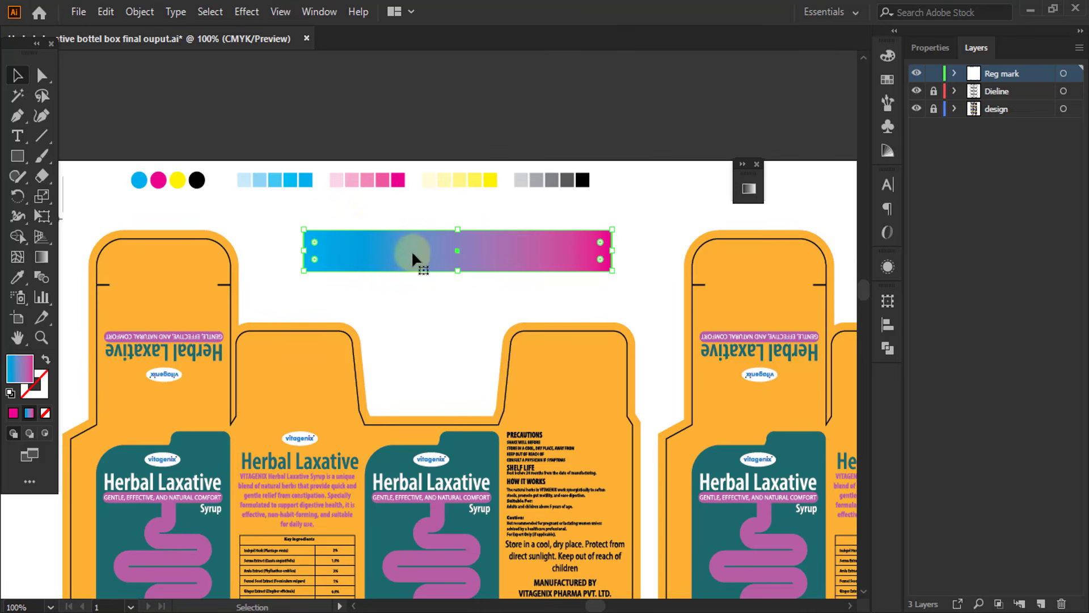
Delete the cyan-to-magenta gradient rectangle below the tint squares.
{"action": "left_click", "coordinate": [369, 284]}
{"action": "key", "text": "Delete"}
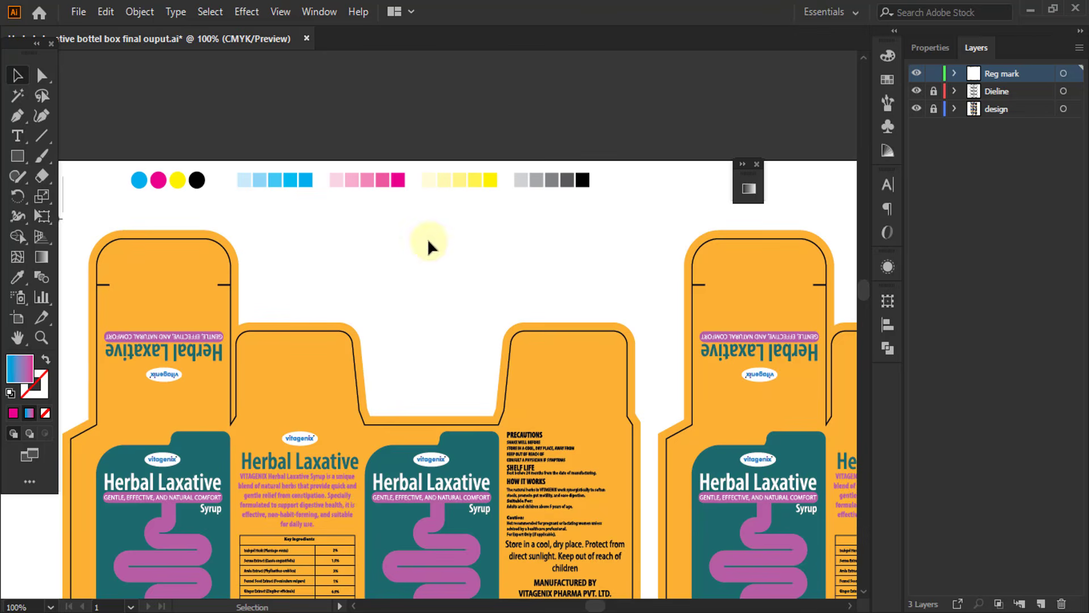
{"action": "scroll", "coordinate": [182, 202], "scroll_direction": "up", "scroll_amount": 3}
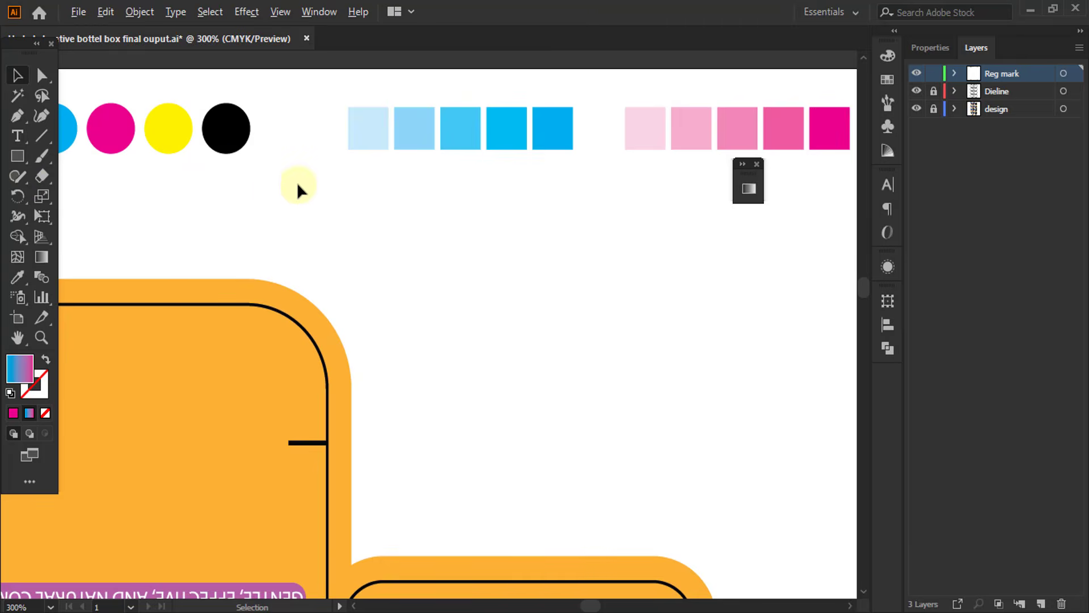
Draw a small square in the empty area below the tint squares, with the floating Gradient panel closed.
{"action": "scroll", "coordinate": [296, 184], "scroll_direction": "down", "scroll_amount": 1}
{"action": "left_click", "coordinate": [17, 156]}
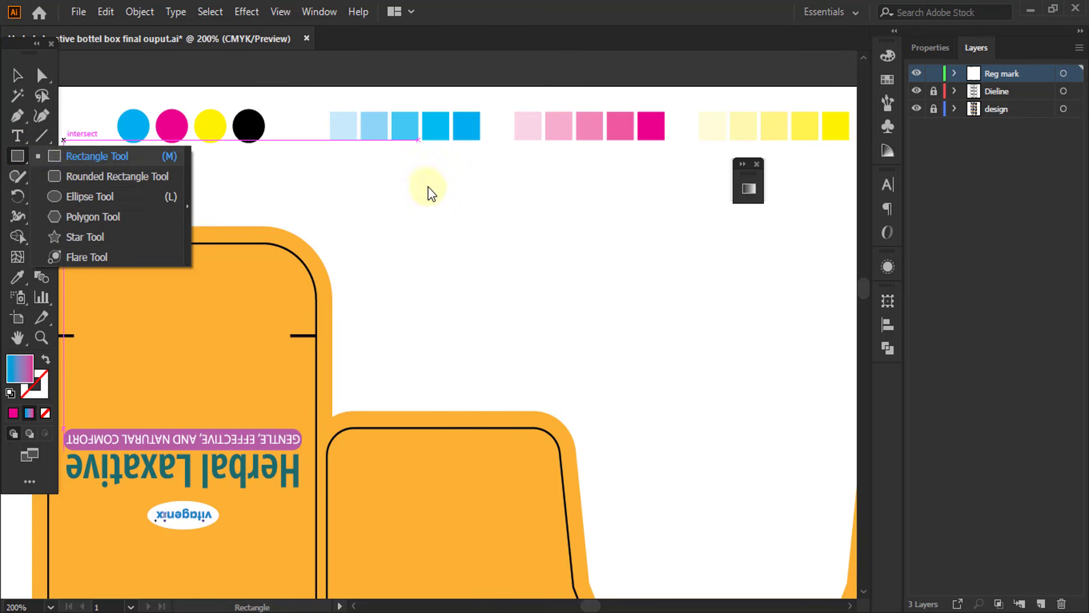
{"action": "left_click", "coordinate": [758, 164]}
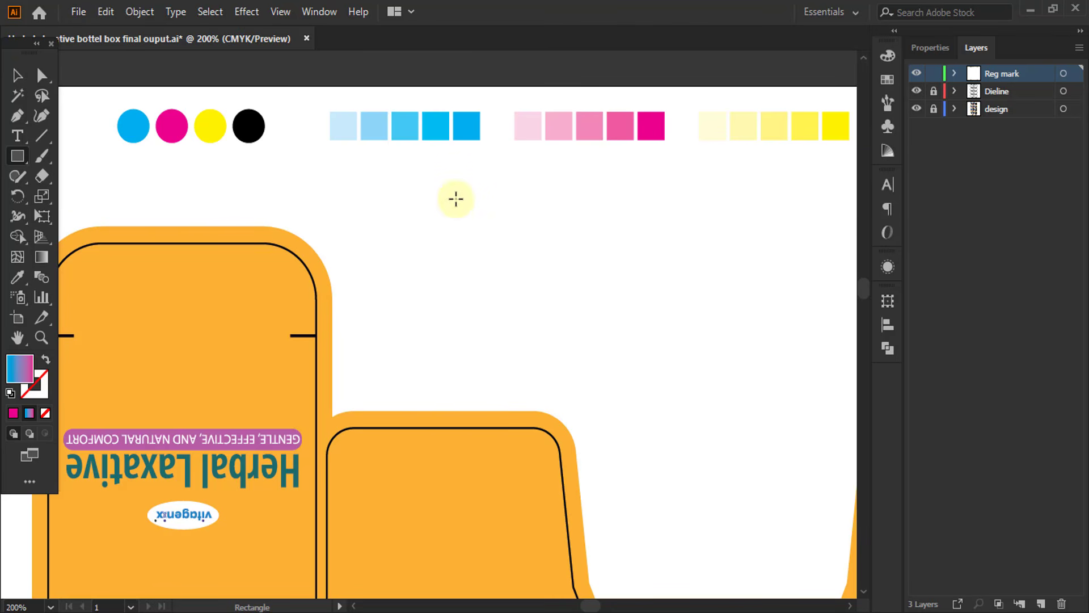
{"action": "left_click_drag", "start_coordinate": [435, 210], "coordinate": [477, 251]}
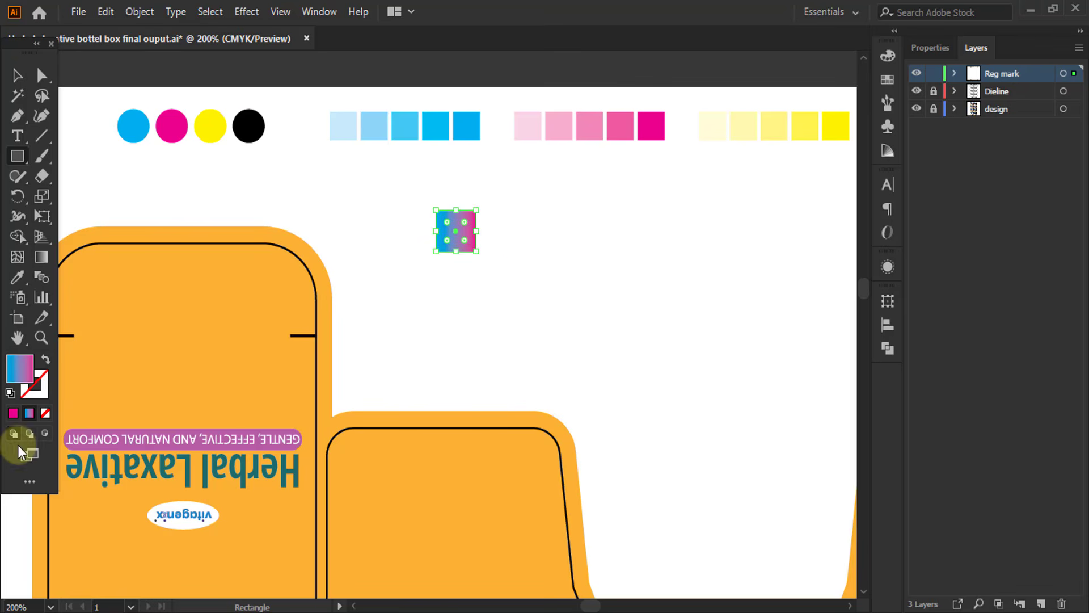
Give the square a solid fill of 100% cyan with magenta, yellow and black at 0%.
{"action": "left_click", "coordinate": [13, 413]}
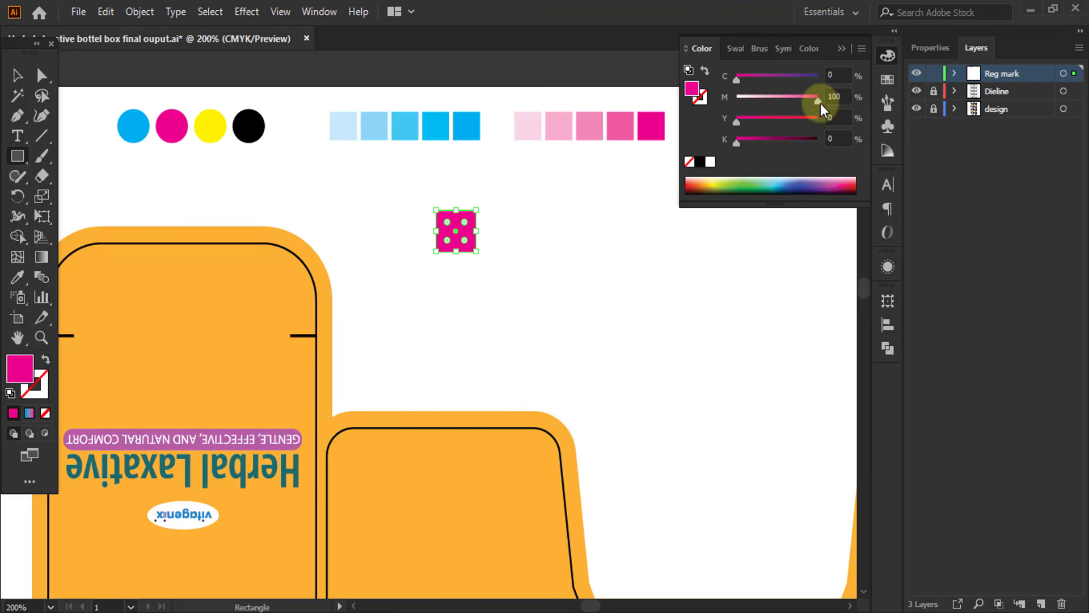
{"action": "left_click_drag", "start_coordinate": [820, 103], "coordinate": [728, 117]}
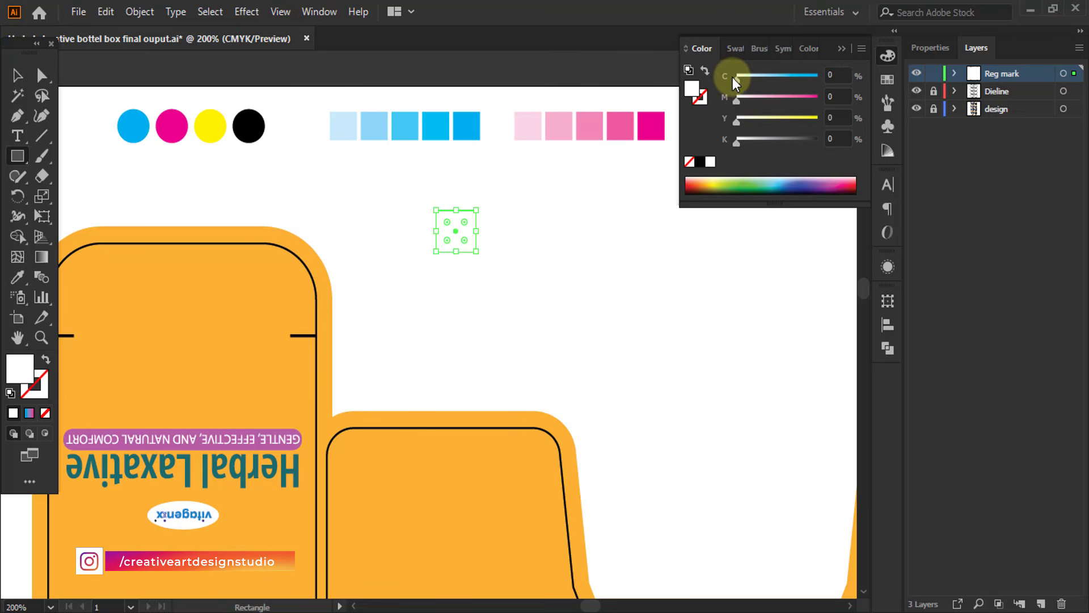
{"action": "left_click_drag", "start_coordinate": [737, 76], "coordinate": [851, 88]}
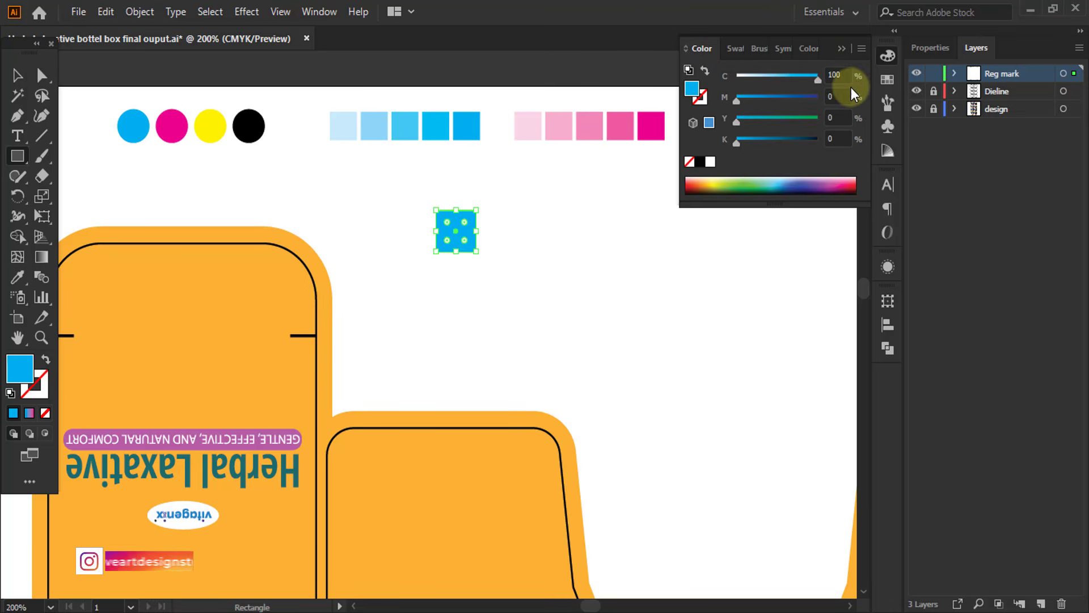
{"action": "left_click", "coordinate": [841, 49]}
Move the cyan square to below the magenta tints and place a copy just to its left with a narrow gap.
{"action": "left_click", "coordinate": [17, 73]}
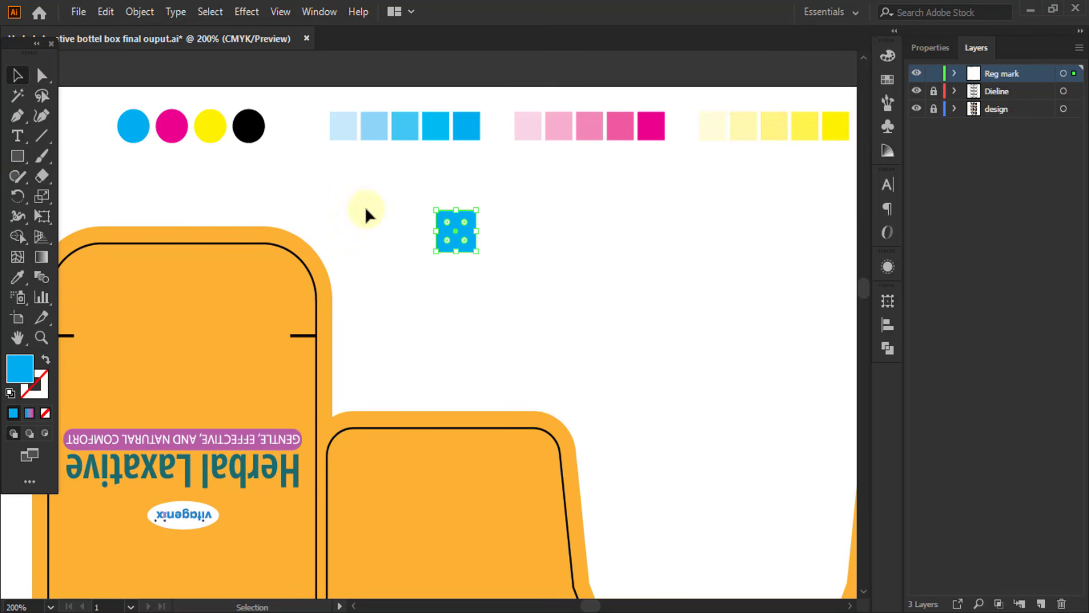
{"action": "left_click_drag", "start_coordinate": [454, 230], "coordinate": [594, 230]}
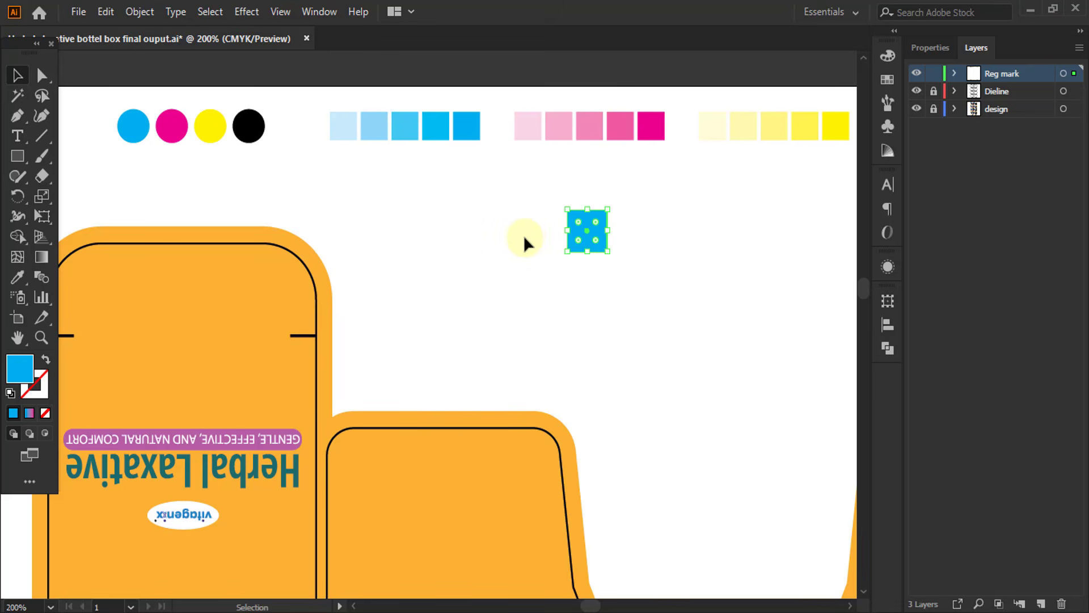
{"action": "scroll", "coordinate": [532, 220], "scroll_direction": "up", "scroll_amount": 2}
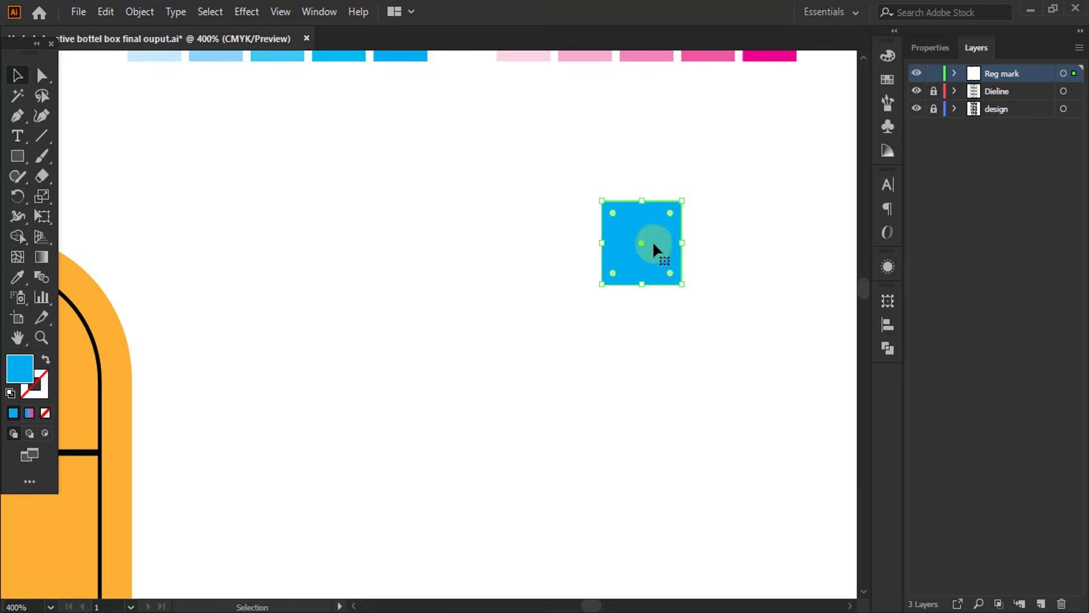
{"action": "left_click_drag", "start_coordinate": [644, 242], "coordinate": [618, 243]}
{"action": "key", "text": "a"}
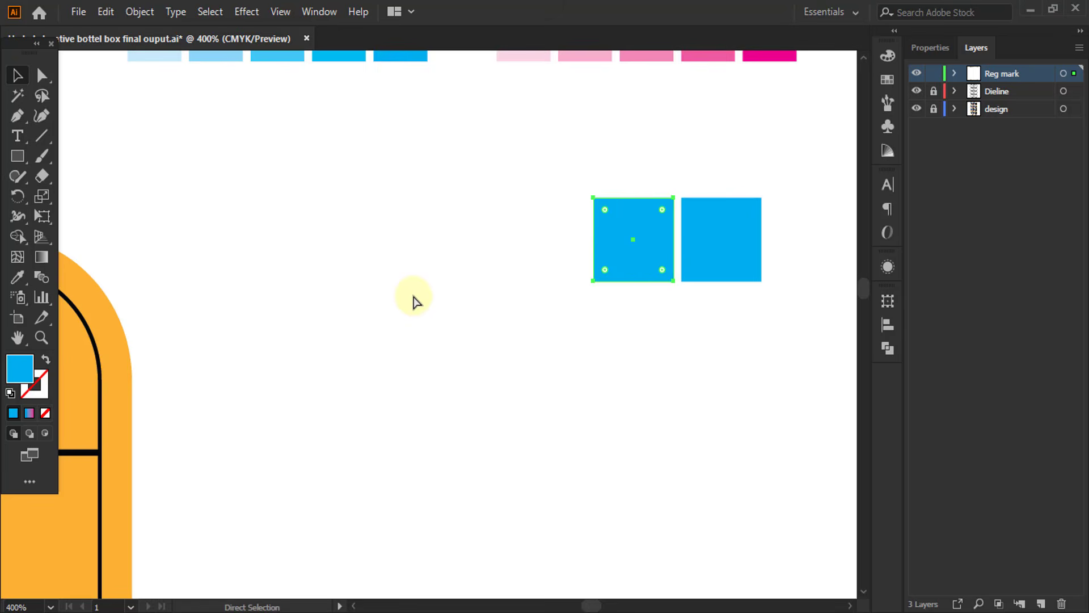
Repeat the copy at the same spacing until there is a row of ten cyan squares.
{"action": "key", "text": "ctrl+d"}
{"action": "key", "text": "ctrl+d"}
{"action": "key", "text": "ctrl+d"}
{"action": "key", "text": "ctrl+d"}
{"action": "key", "text": "ctrl+d"}
{"action": "key", "text": "ctrl+d"}
{"action": "key", "text": "ctrl+d"}
{"action": "key", "text": "ctrl+d"}
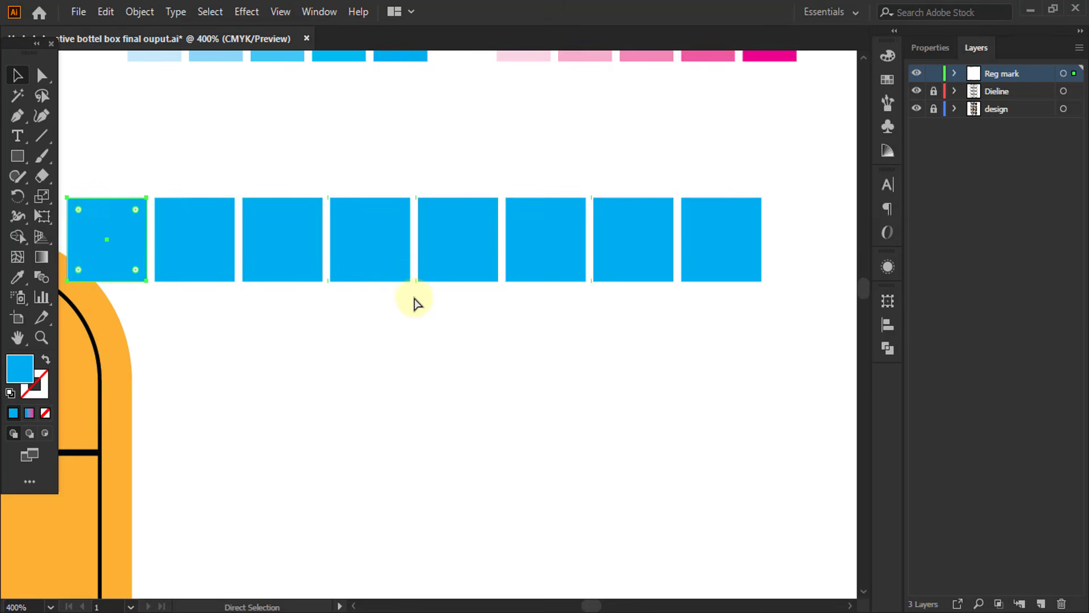
Show the colour values, select all ten cyan squares and move the row right, clear of the orange box flap.
{"action": "key", "text": "ctrl+minus"}
{"action": "key", "text": "v"}
{"action": "key", "text": "F6"}
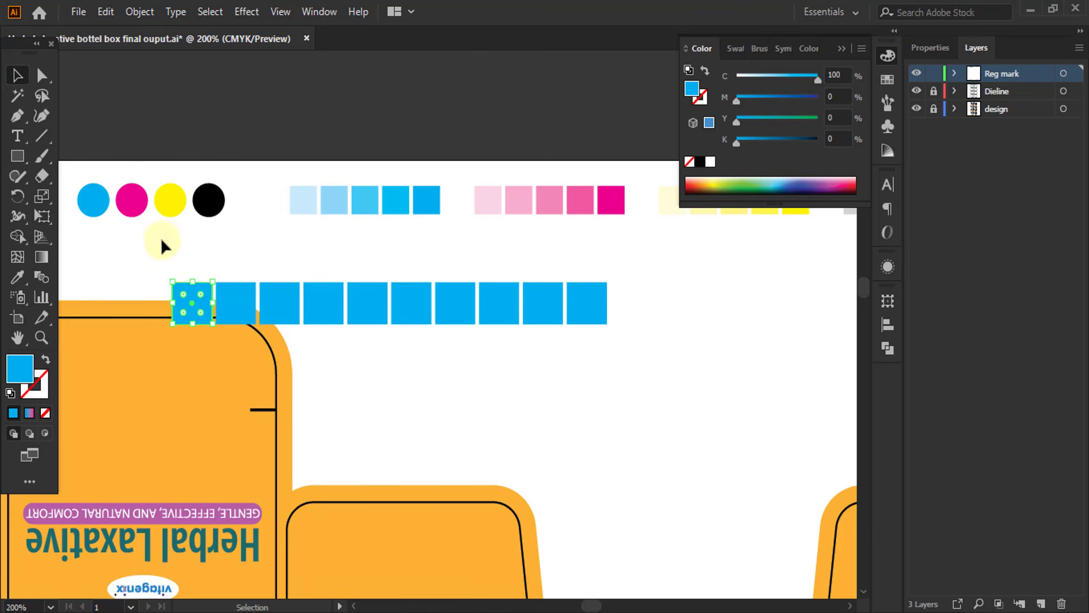
{"action": "left_click_drag", "start_coordinate": [162, 237], "coordinate": [607, 301]}
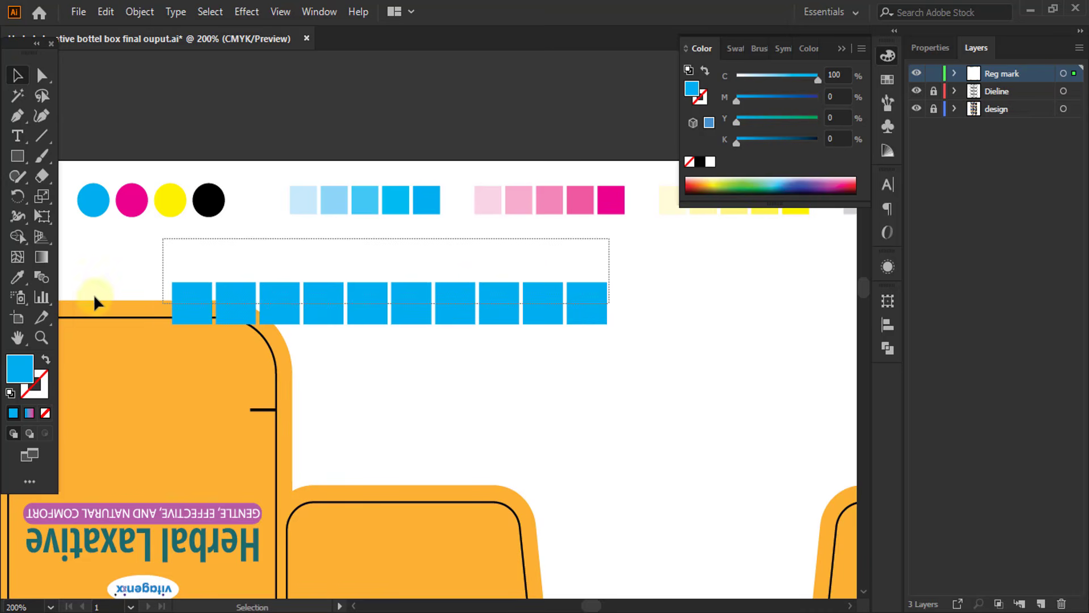
{"action": "key", "text": "ctrl+minus"}
{"action": "left_click_drag", "start_coordinate": [265, 299], "coordinate": [346, 313]}
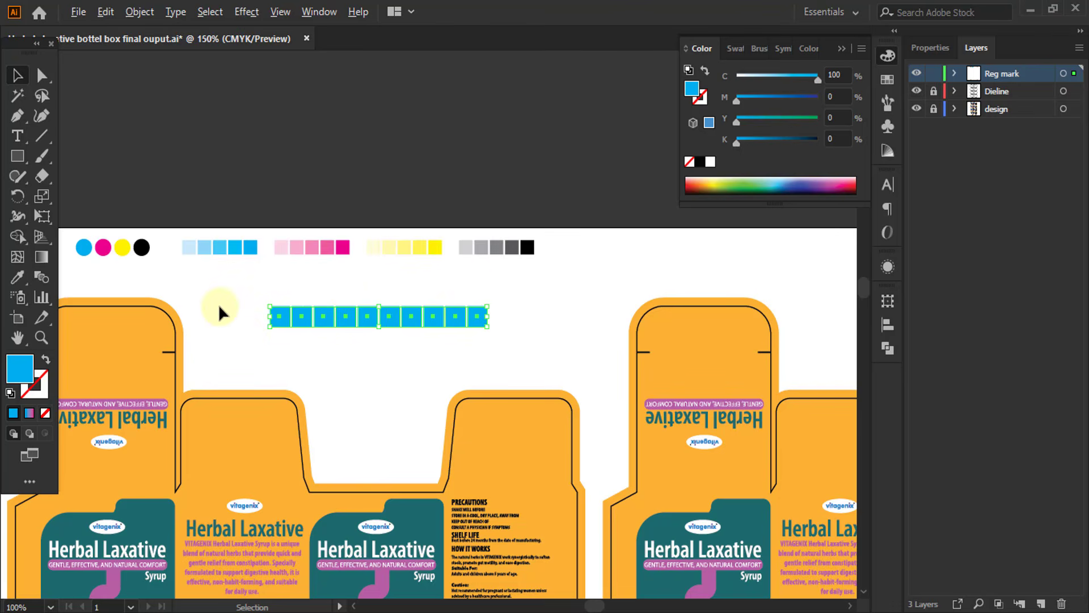
Keep the rightmost square at full cyan and set the ninth square from the left to 90% cyan.
{"action": "scroll", "coordinate": [218, 304], "scroll_direction": "up", "scroll_amount": 1}
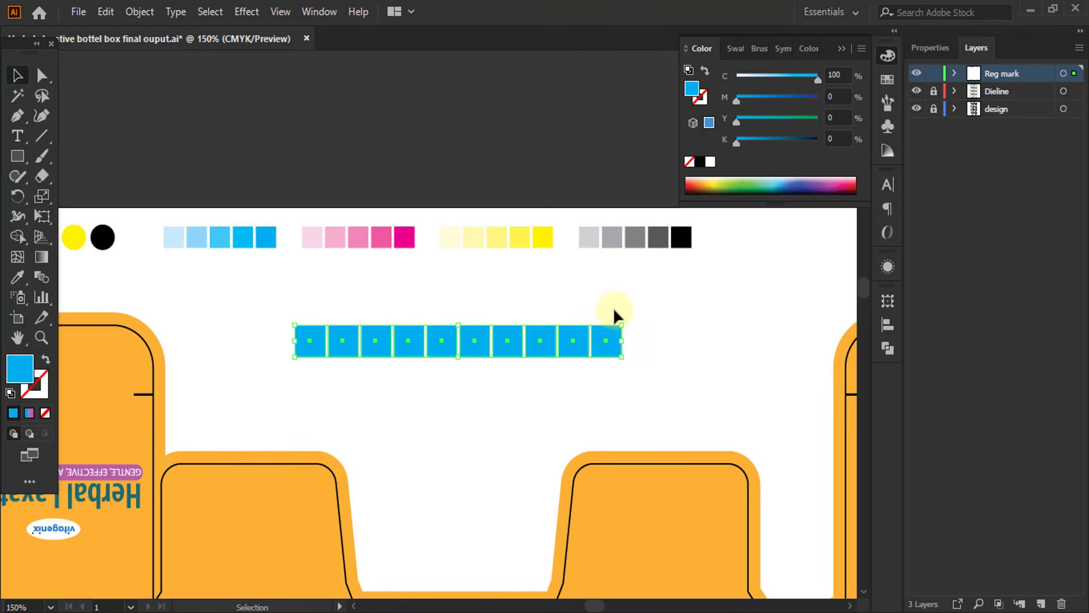
{"action": "left_click", "coordinate": [619, 358]}
{"action": "left_click", "coordinate": [608, 356]}
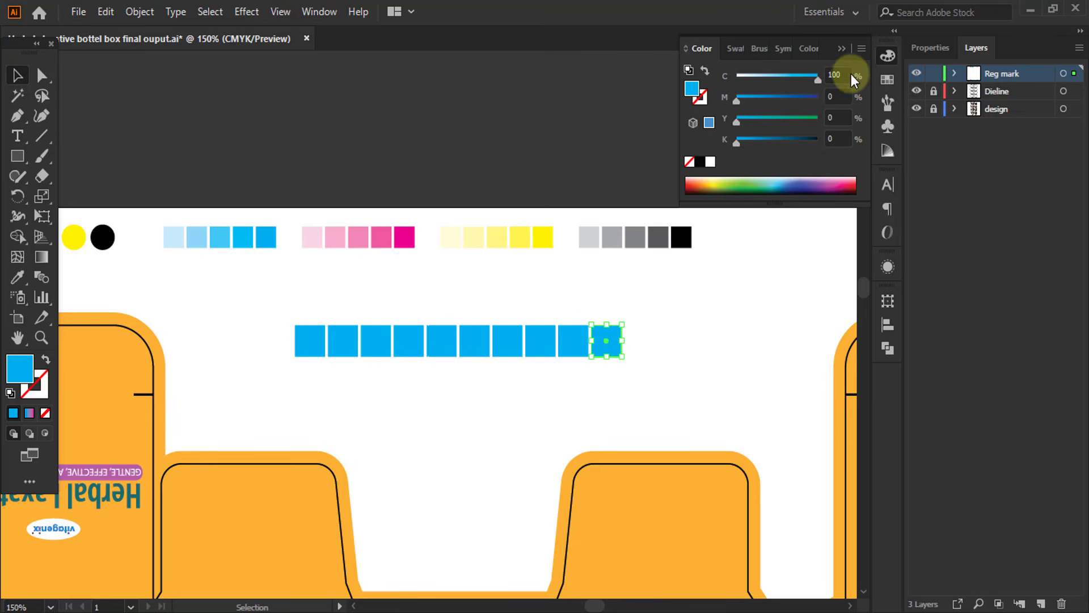
{"action": "left_click", "coordinate": [573, 343]}
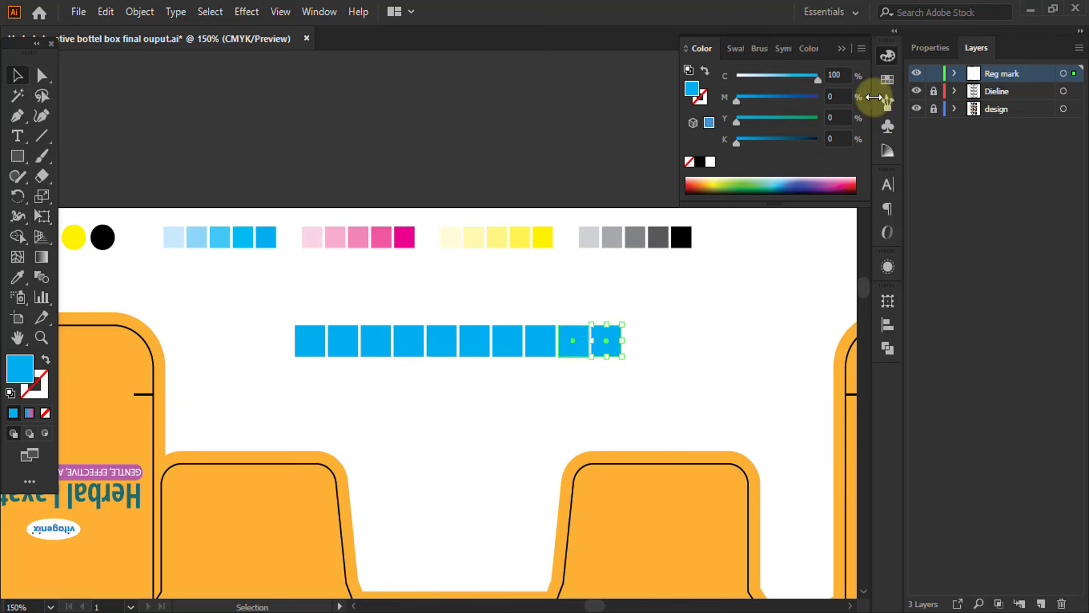
{"action": "left_click", "coordinate": [846, 74]}
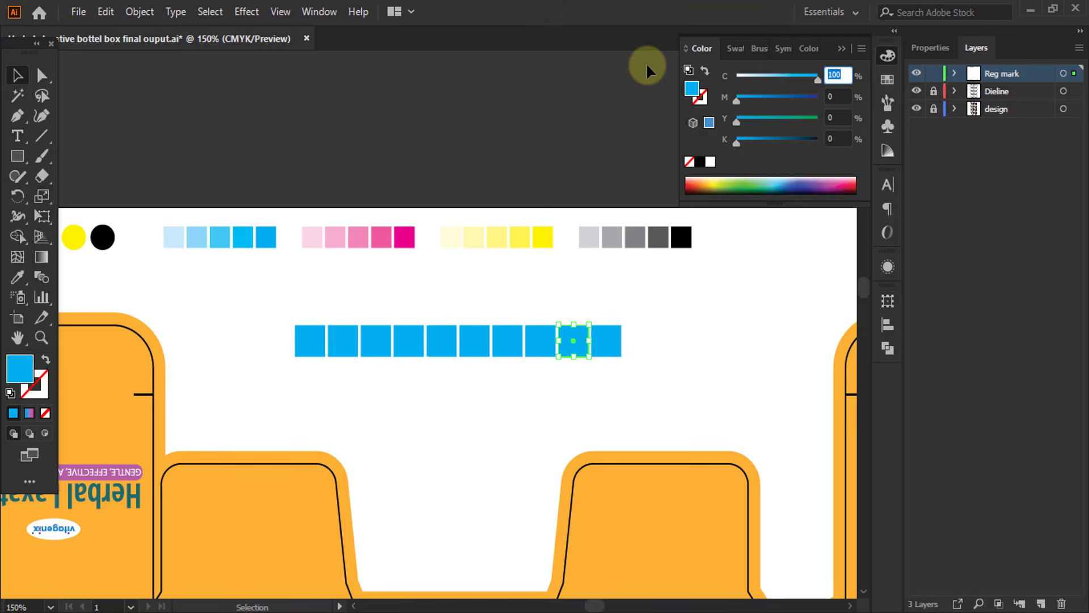
{"action": "type", "text": "90"}
{"action": "key", "text": "Return"}
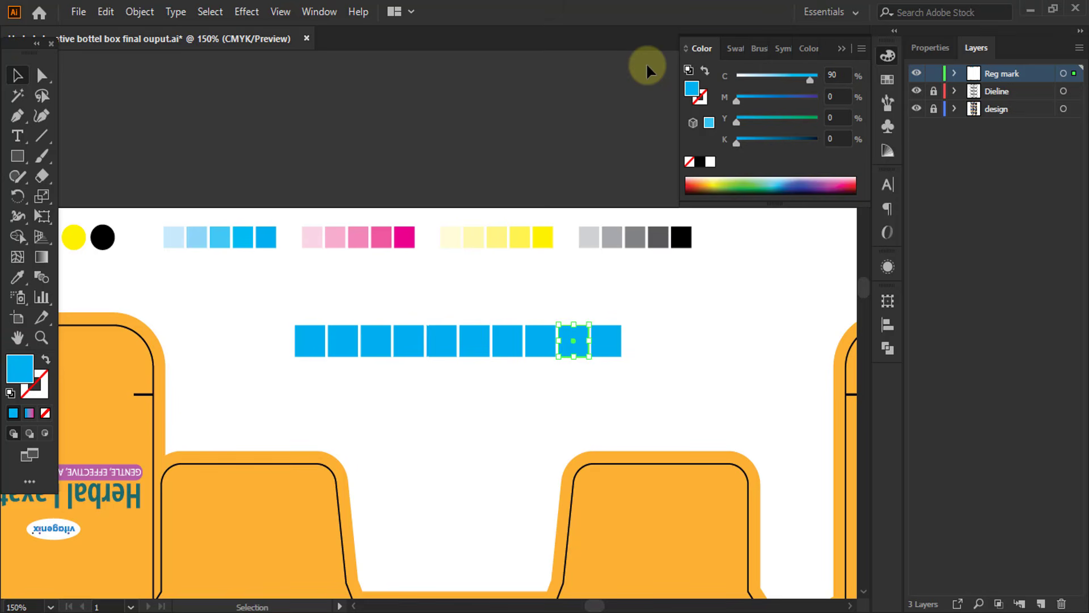
Set the eighth square from the left to 80% cyan and the seventh to 70% cyan.
{"action": "left_click", "coordinate": [539, 358]}
{"action": "left_click", "coordinate": [839, 76]}
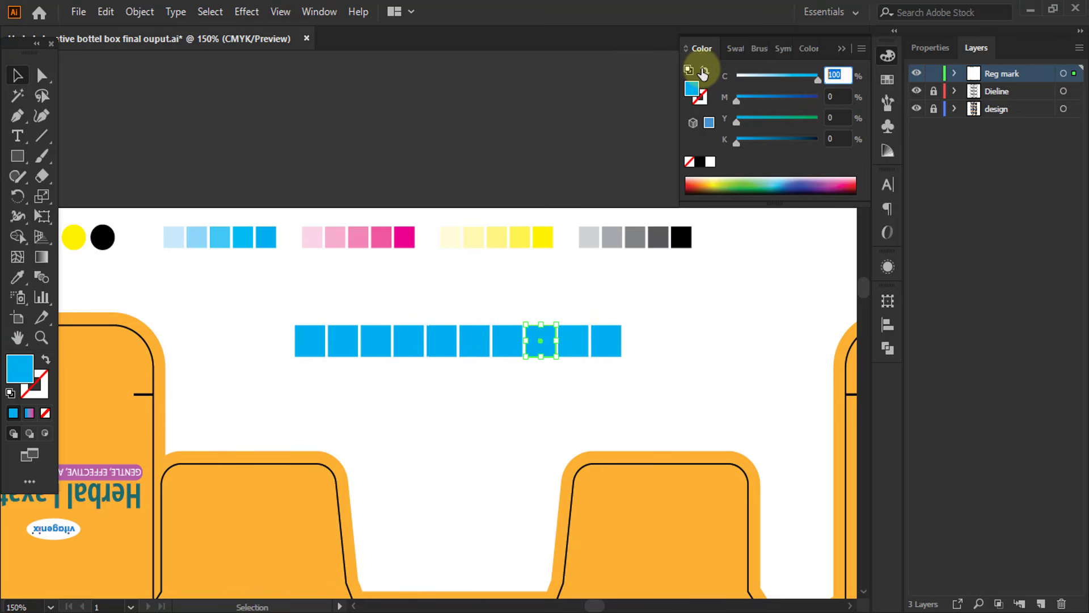
{"action": "type", "text": "80"}
{"action": "key", "text": "Return"}
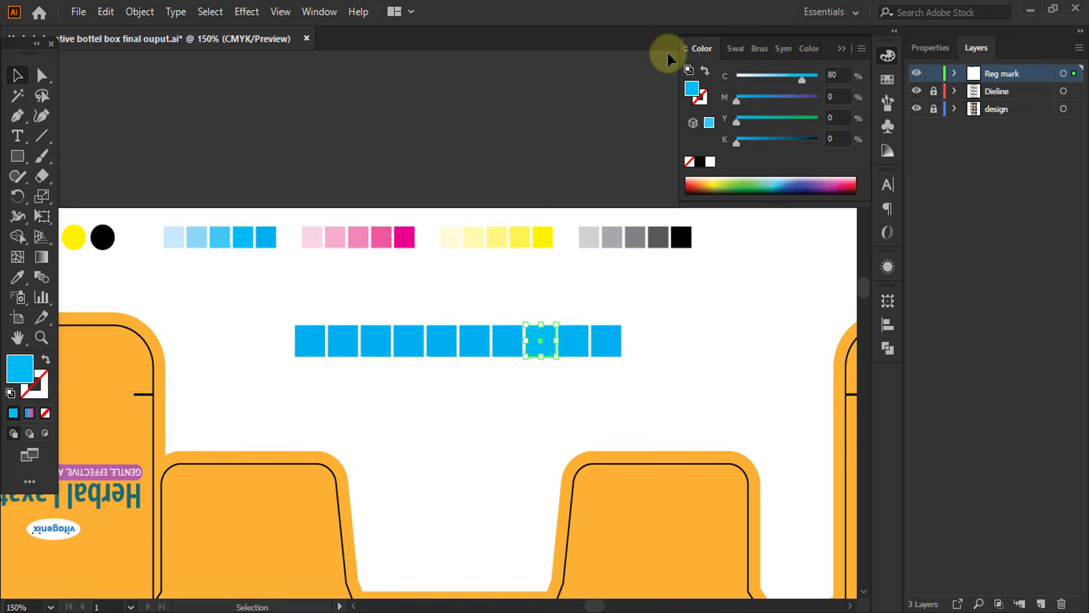
{"action": "left_click", "coordinate": [501, 349]}
{"action": "left_click", "coordinate": [837, 74]}
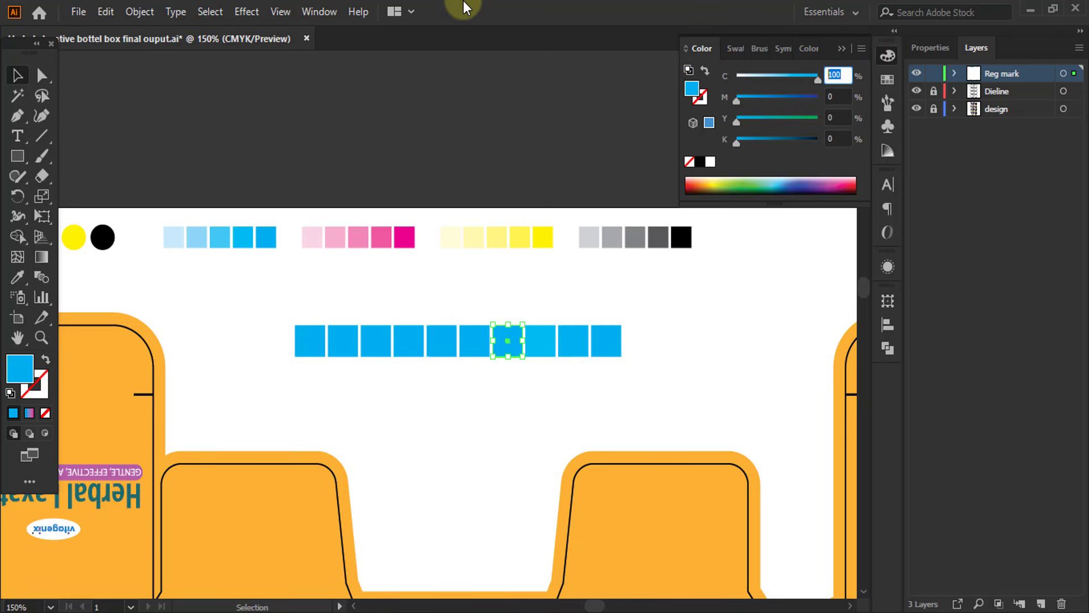
{"action": "type", "text": "70"}
{"action": "key", "text": "Return"}
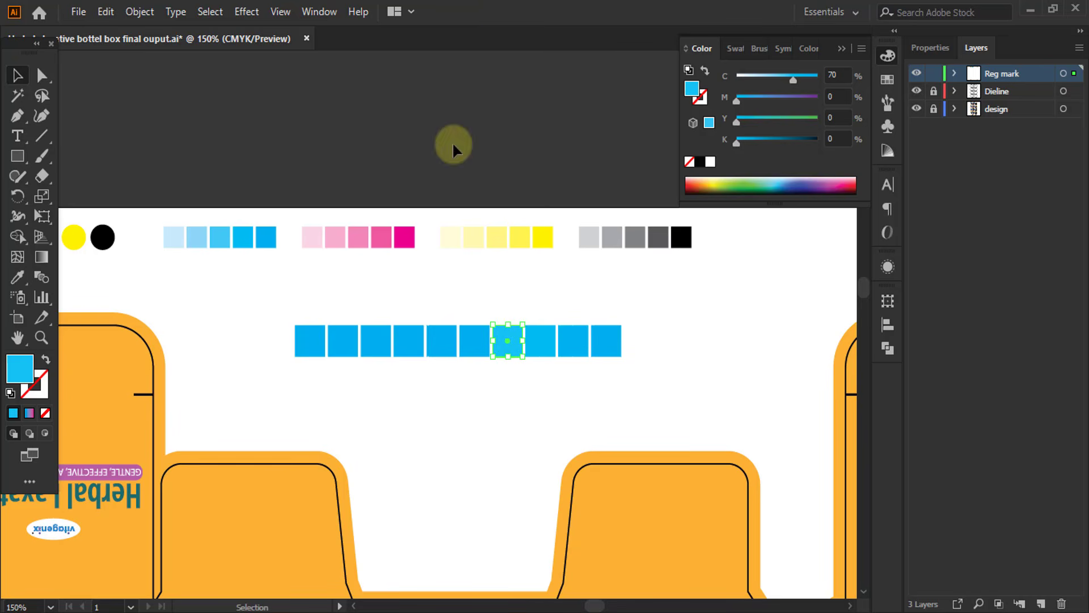
Set the sixth square from the left to 60% cyan and the fifth to 50% cyan.
{"action": "left_click", "coordinate": [470, 347]}
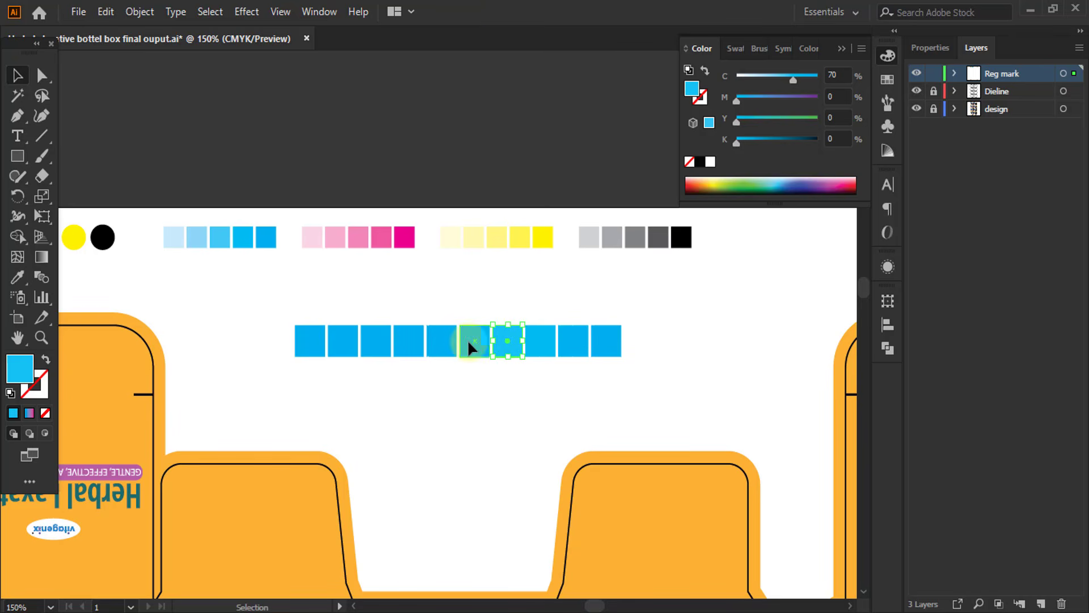
{"action": "left_click", "coordinate": [844, 71]}
{"action": "type", "text": "60"}
{"action": "key", "text": "Return"}
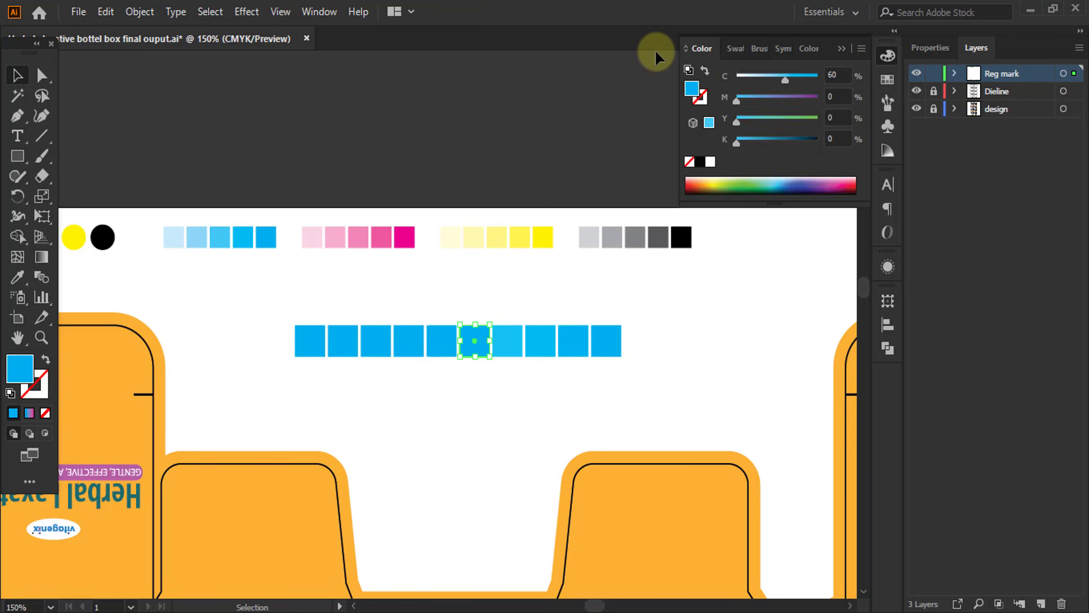
{"action": "left_click", "coordinate": [445, 352]}
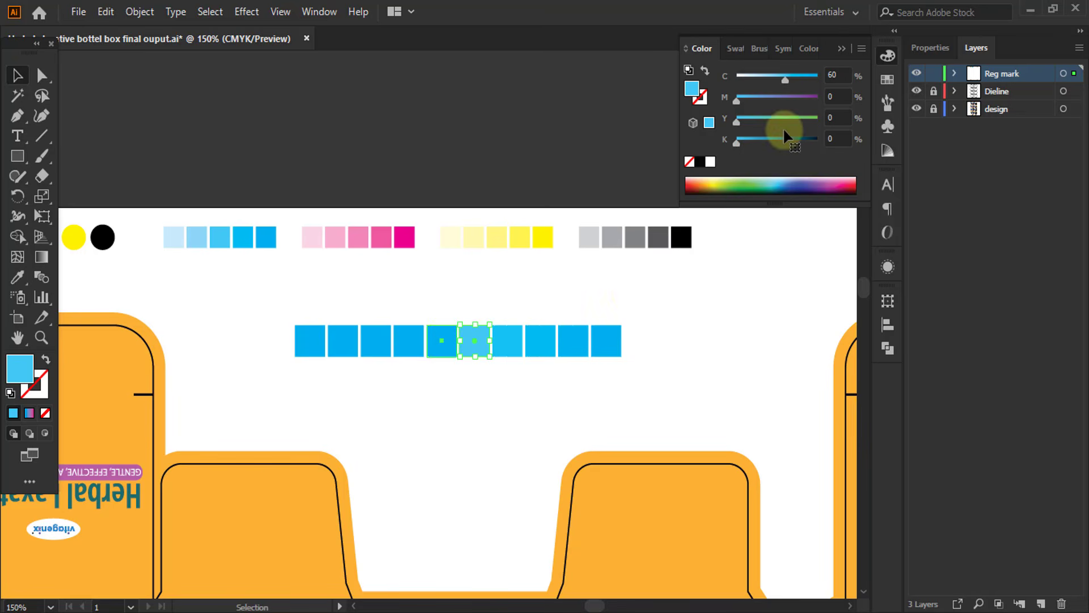
{"action": "left_click", "coordinate": [837, 74]}
{"action": "type", "text": "50"}
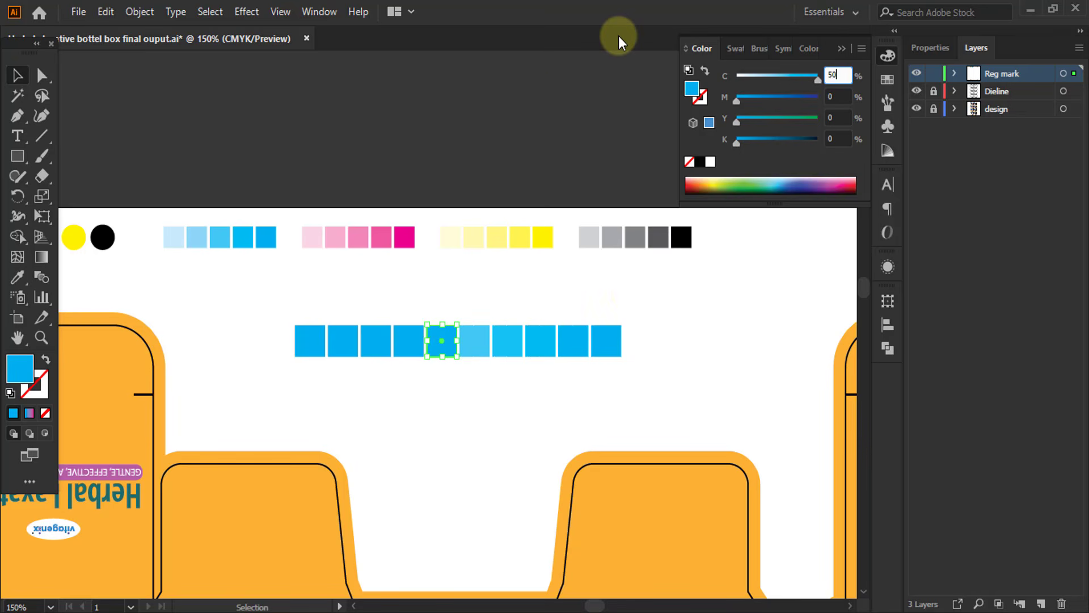
{"action": "key", "text": "Return"}
Set the fourth square from the left to 40% cyan and the third to 30% cyan.
{"action": "left_click", "coordinate": [406, 349]}
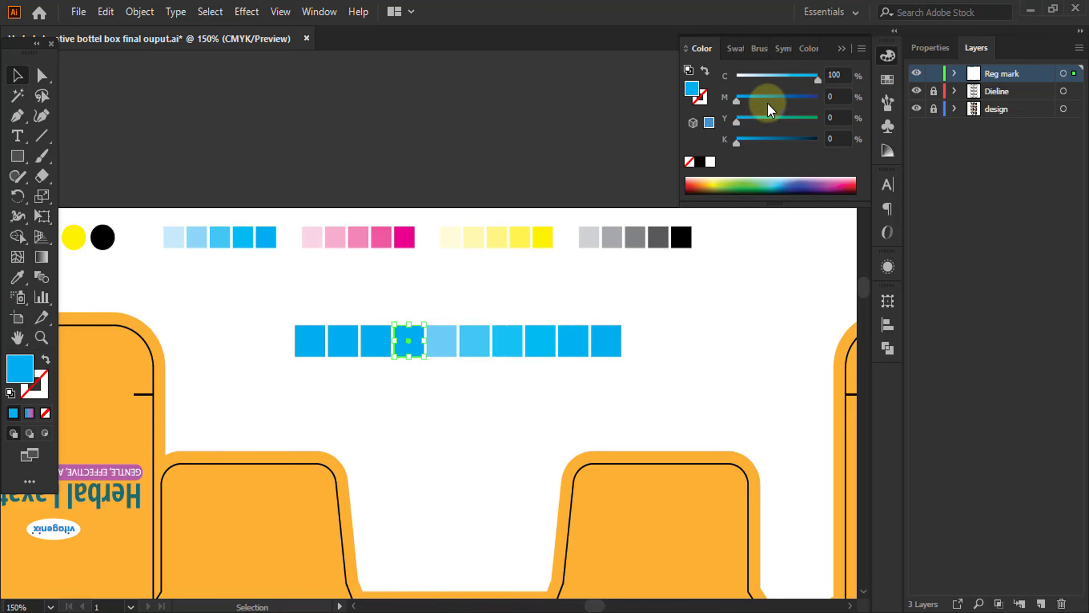
{"action": "left_click", "coordinate": [838, 75]}
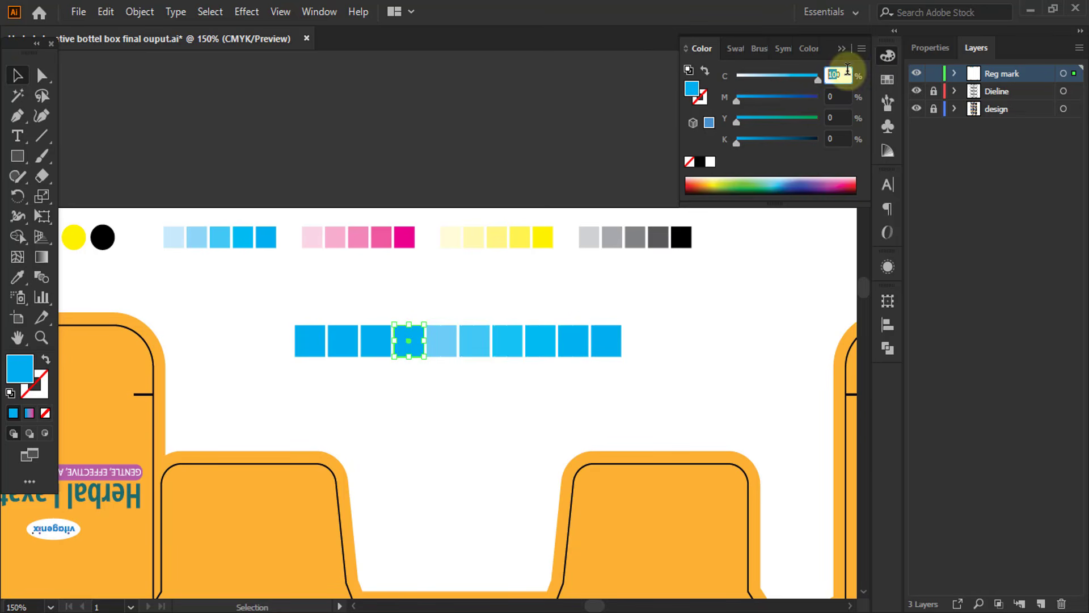
{"action": "type", "text": "4"}
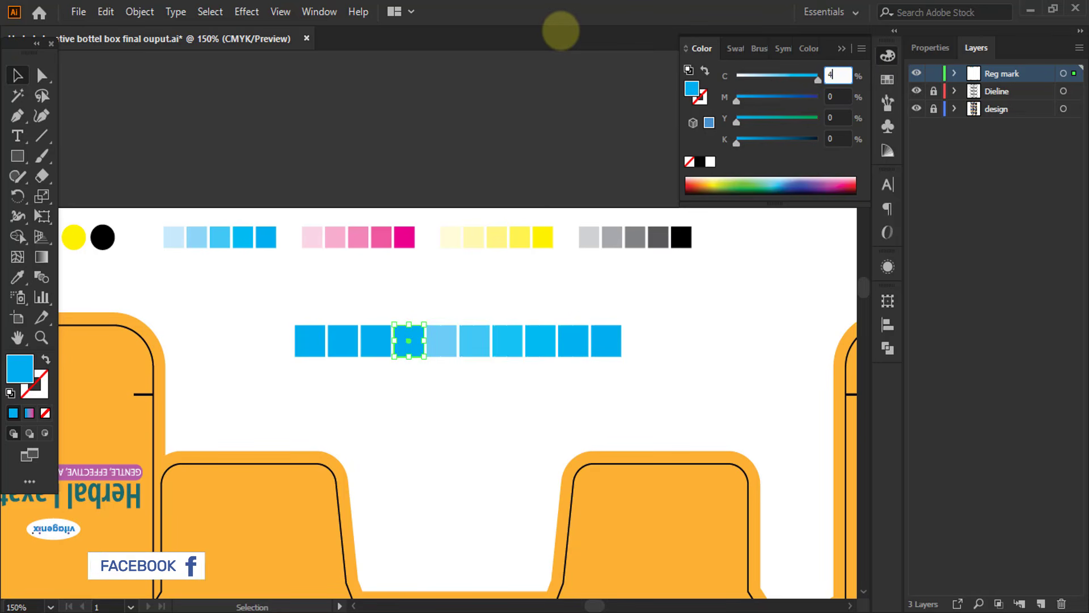
{"action": "type", "text": "0"}
{"action": "key", "text": "Return"}
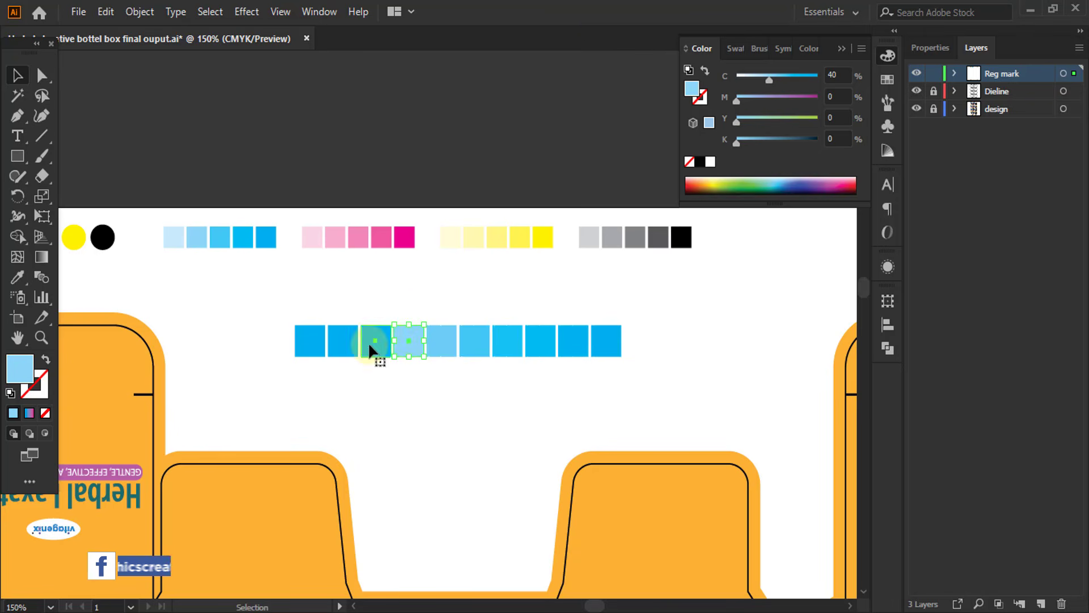
{"action": "left_click", "coordinate": [370, 349]}
{"action": "left_click", "coordinate": [838, 75]}
{"action": "type", "text": "3"}
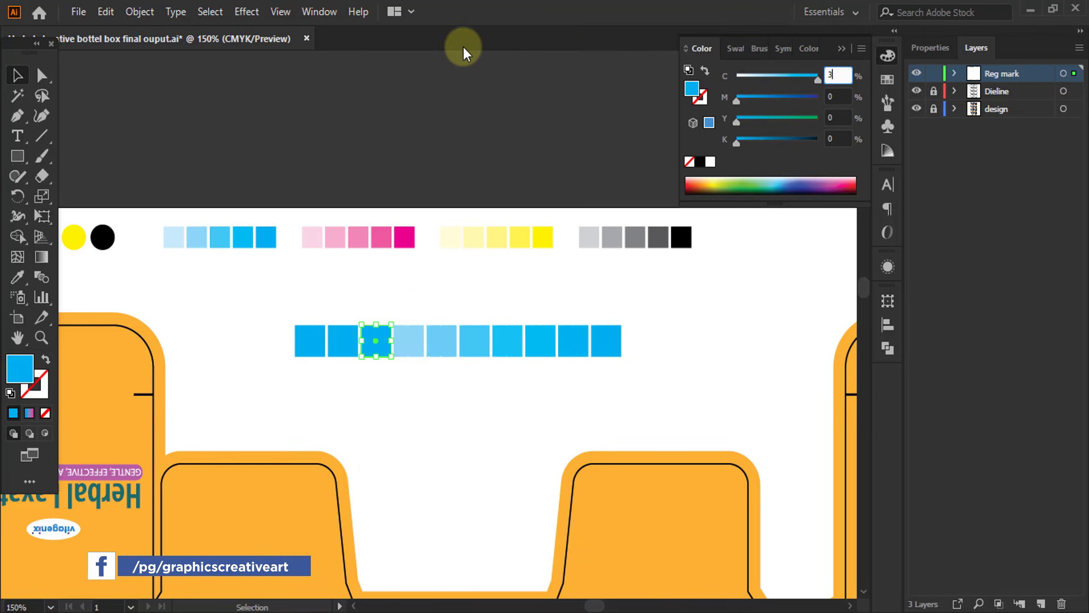
{"action": "type", "text": "0"}
{"action": "key", "text": "Return"}
Set the second square from the left to 20% cyan.
{"action": "left_click_drag", "start_coordinate": [366, 355], "coordinate": [343, 346]}
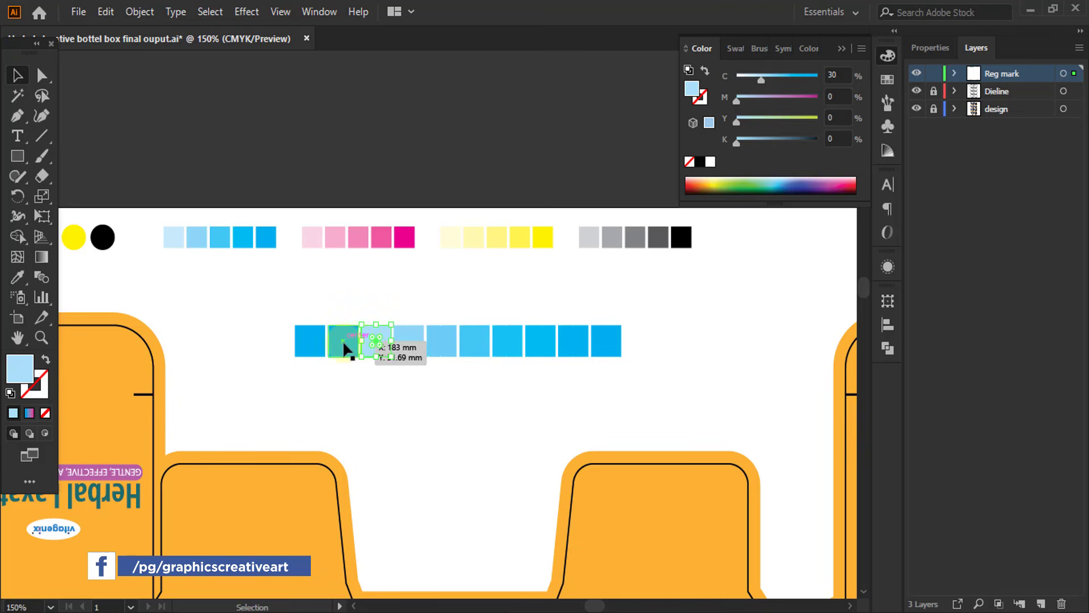
{"action": "left_click", "coordinate": [347, 339]}
{"action": "left_click_drag", "start_coordinate": [846, 75], "coordinate": [618, 60]}
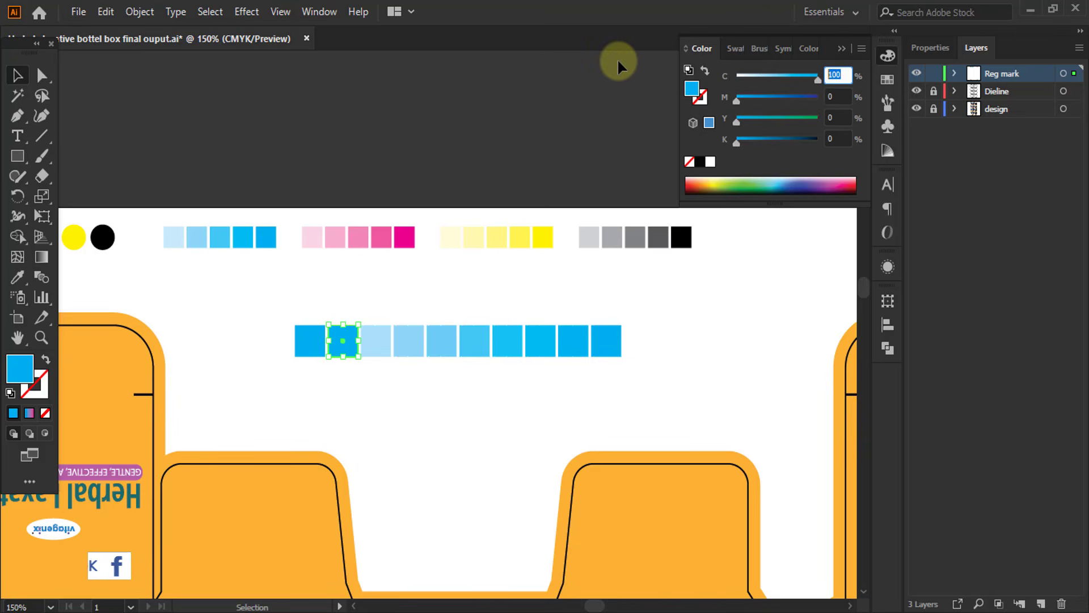
{"action": "type", "text": "20"}
{"action": "key", "text": "Return"}
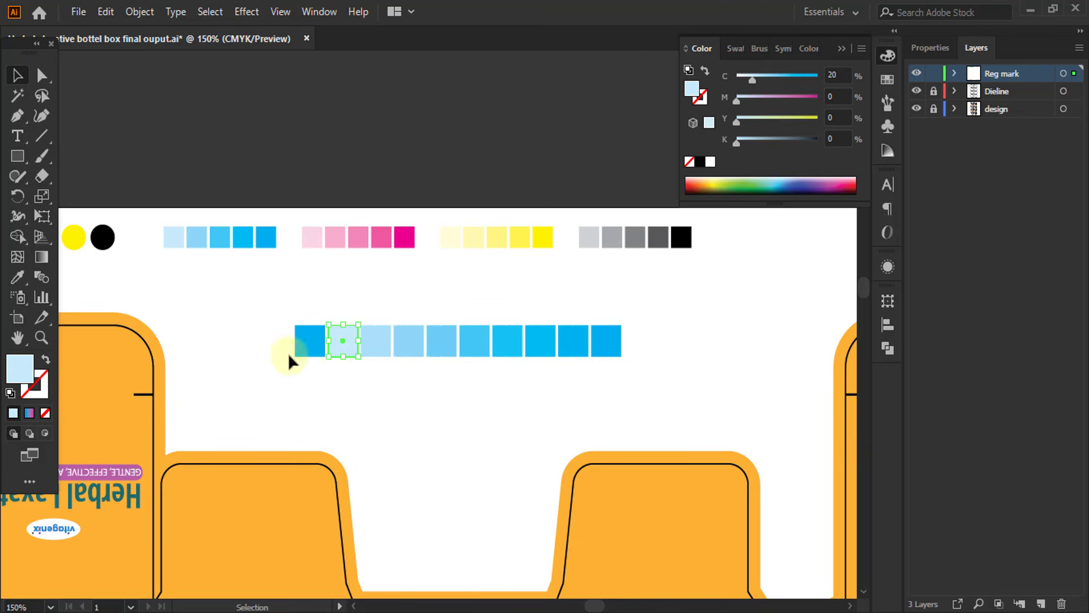
Set the first square of the ten-step scale to 10% cyan.
{"action": "left_click", "coordinate": [313, 346]}
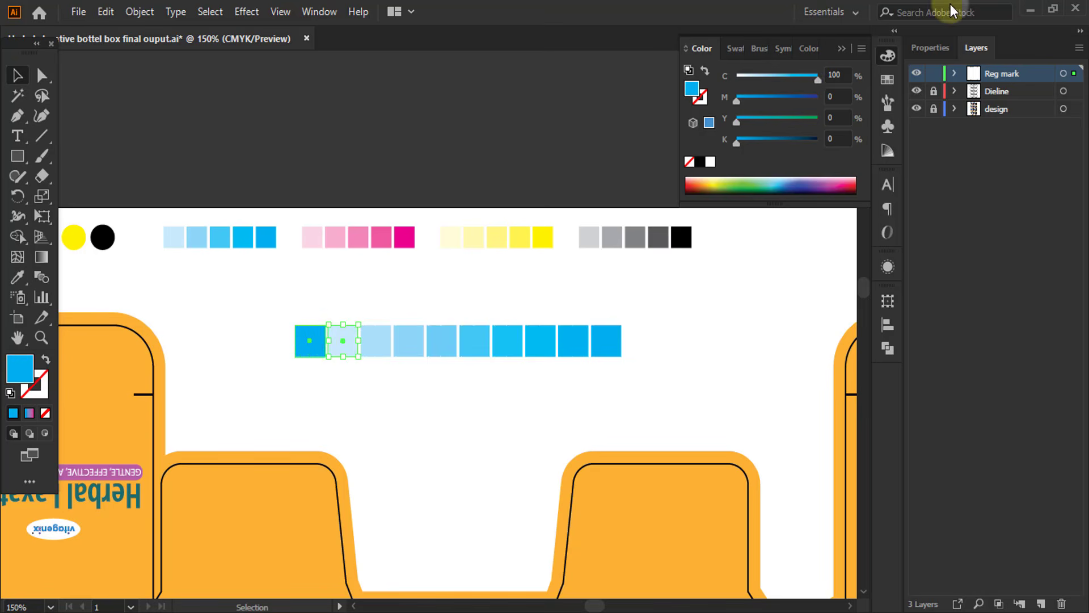
{"action": "double_click", "coordinate": [841, 76]}
{"action": "type", "text": "10"}
{"action": "key", "text": "Return"}
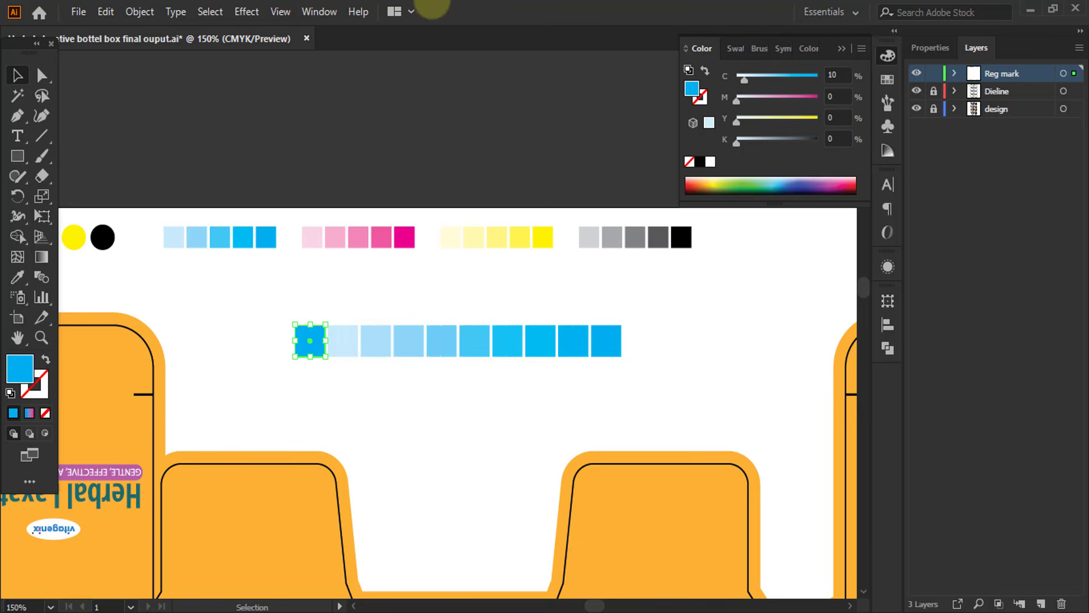
Move the whole row of ten cyan tint squares off the artboard into the empty area above it.
{"action": "left_click_drag", "start_coordinate": [278, 301], "coordinate": [624, 351]}
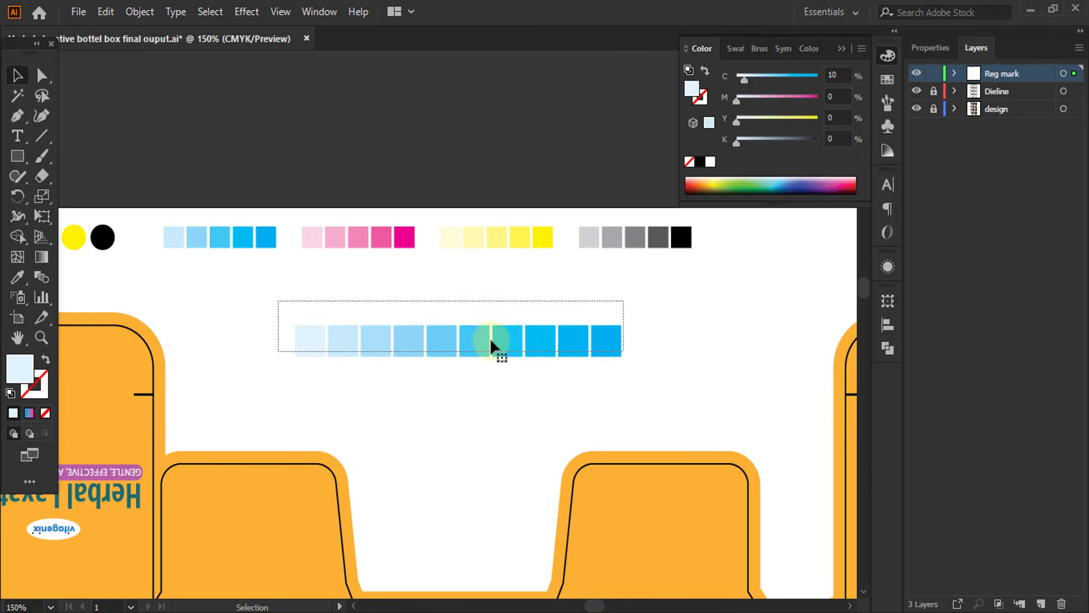
{"action": "key", "text": "a"}
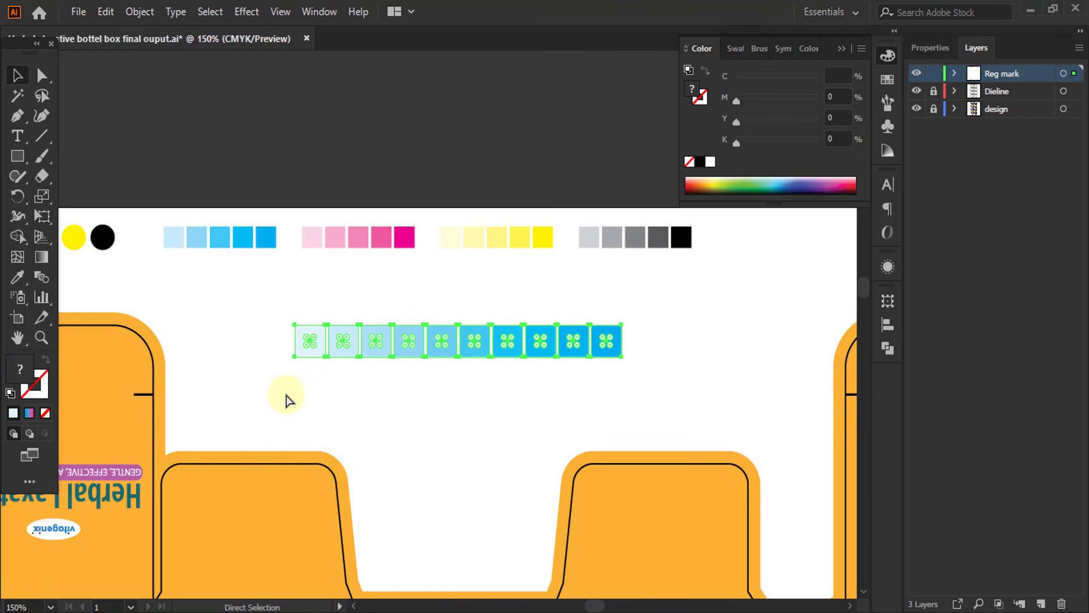
{"action": "key", "text": "v"}
{"action": "scroll", "coordinate": [219, 315], "scroll_direction": "down", "scroll_amount": 2}
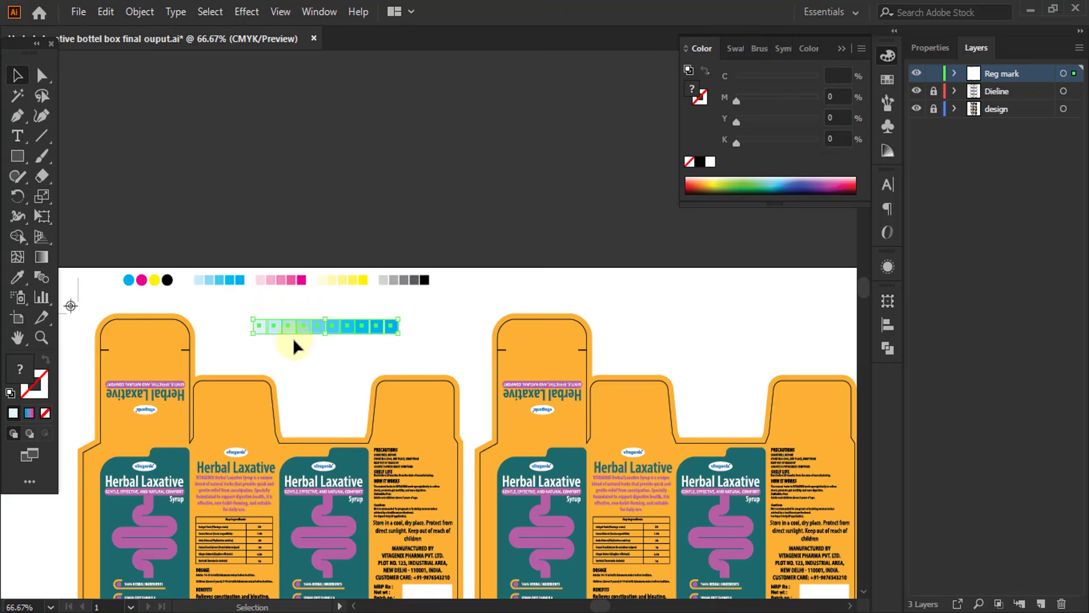
{"action": "scroll", "coordinate": [293, 338], "scroll_direction": "up", "scroll_amount": 1}
{"action": "left_click_drag", "start_coordinate": [376, 325], "coordinate": [355, 94]}
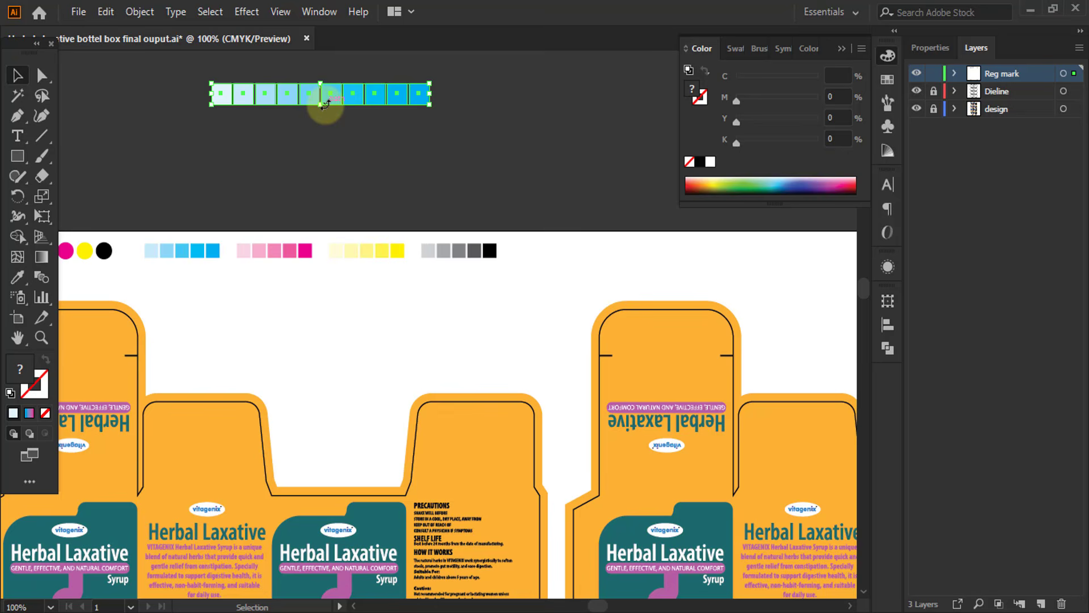
{"action": "left_click", "coordinate": [252, 165]}
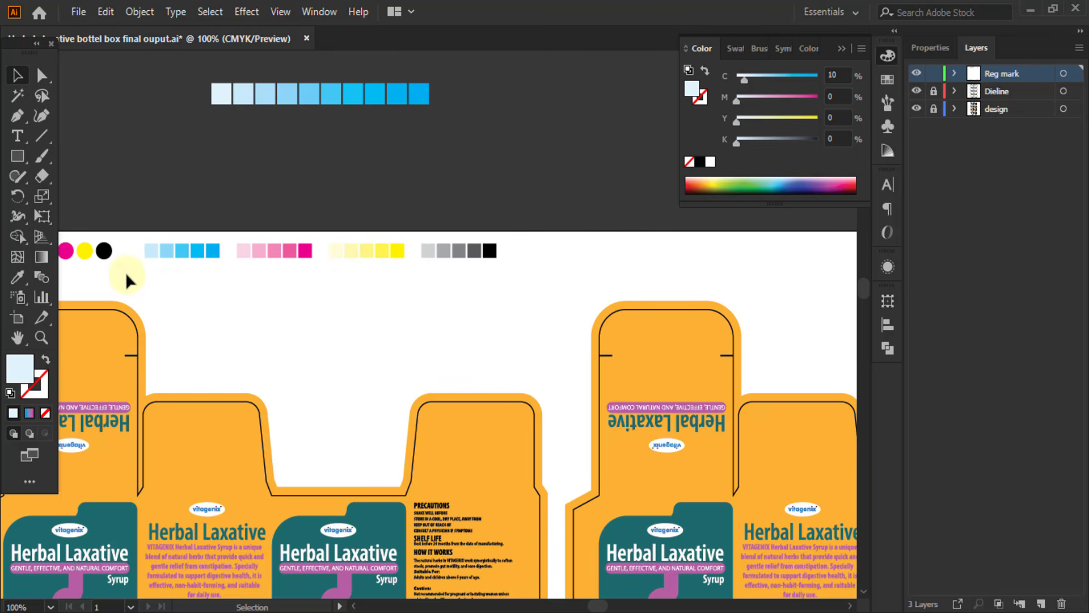
Try moving the four CMYK circles below the tint squares and undo the move.
{"action": "scroll", "coordinate": [67, 271], "scroll_direction": "up", "scroll_amount": 2}
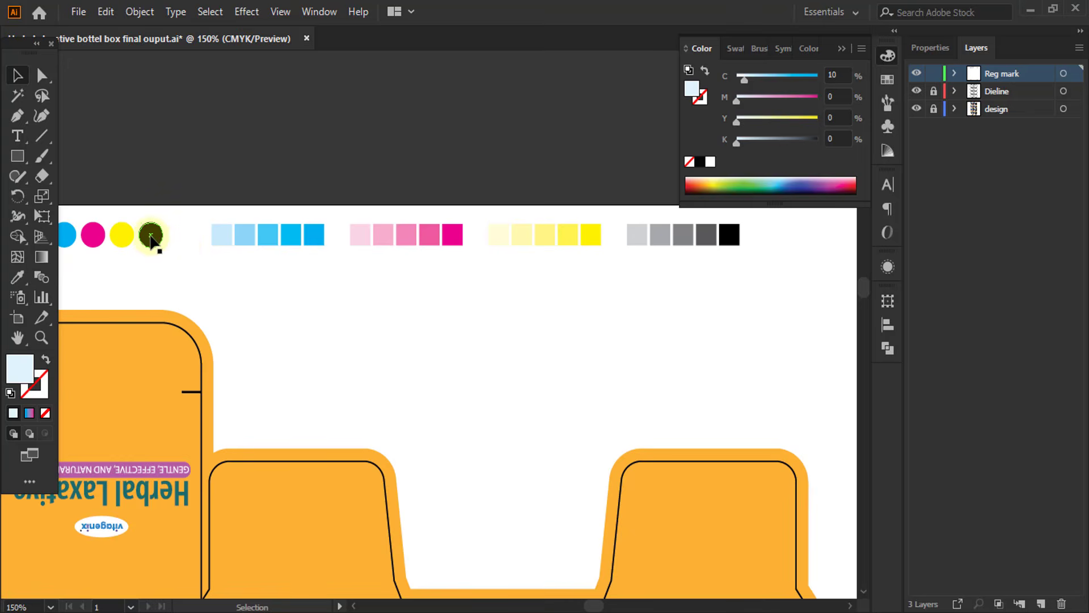
{"action": "left_click_drag", "start_coordinate": [151, 234], "coordinate": [408, 271]}
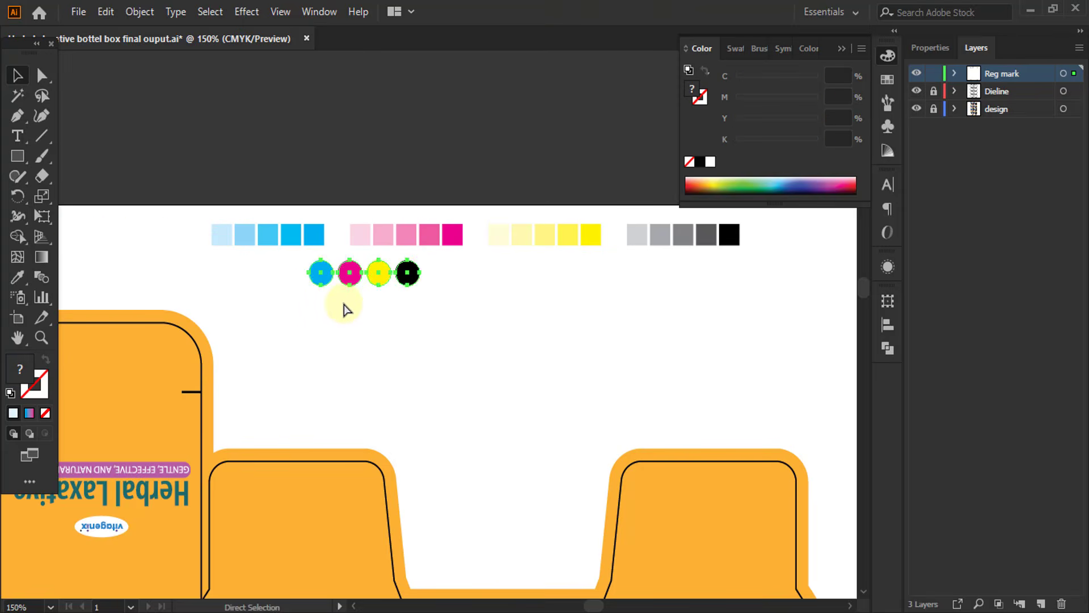
{"action": "key", "text": "ctrl+z"}
{"action": "left_click", "coordinate": [105, 252]}
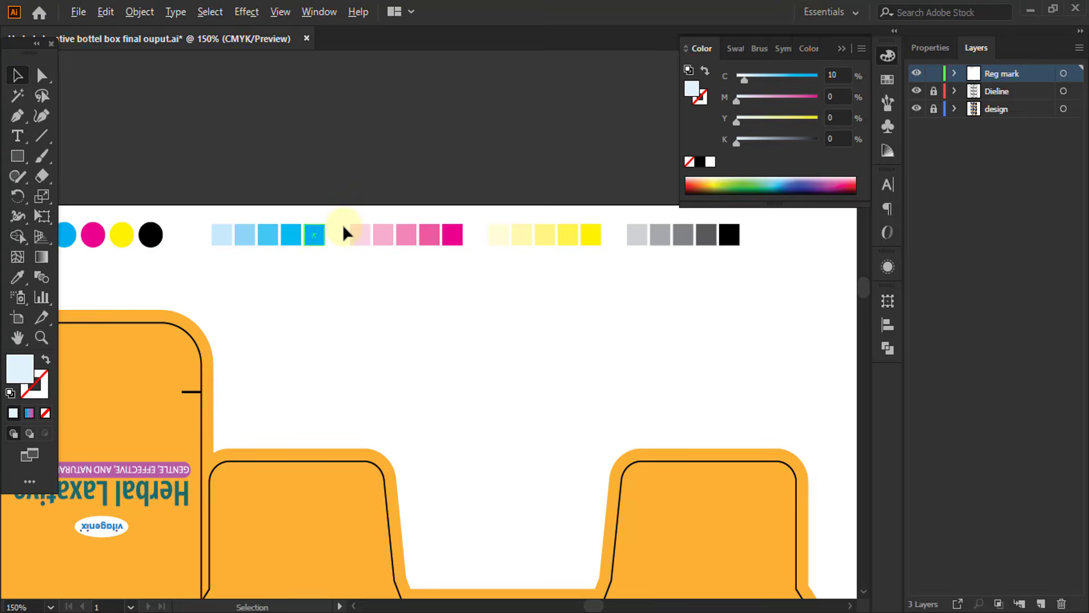
Check the CMYK fill values of the cyan, magenta, yellow and black circles one by one.
{"action": "scroll", "coordinate": [343, 232], "scroll_direction": "down", "scroll_amount": 2}
{"action": "scroll", "coordinate": [239, 227], "scroll_direction": "up", "scroll_amount": 2}
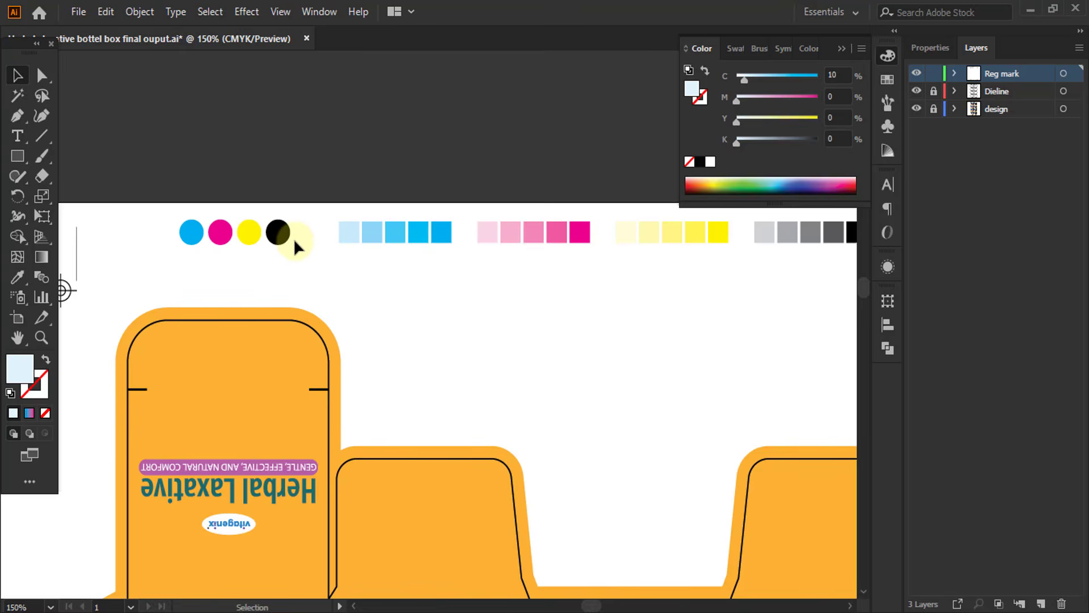
{"action": "scroll", "coordinate": [294, 238], "scroll_direction": "up", "scroll_amount": 2}
{"action": "scroll", "coordinate": [307, 237], "scroll_direction": "up", "scroll_amount": 1}
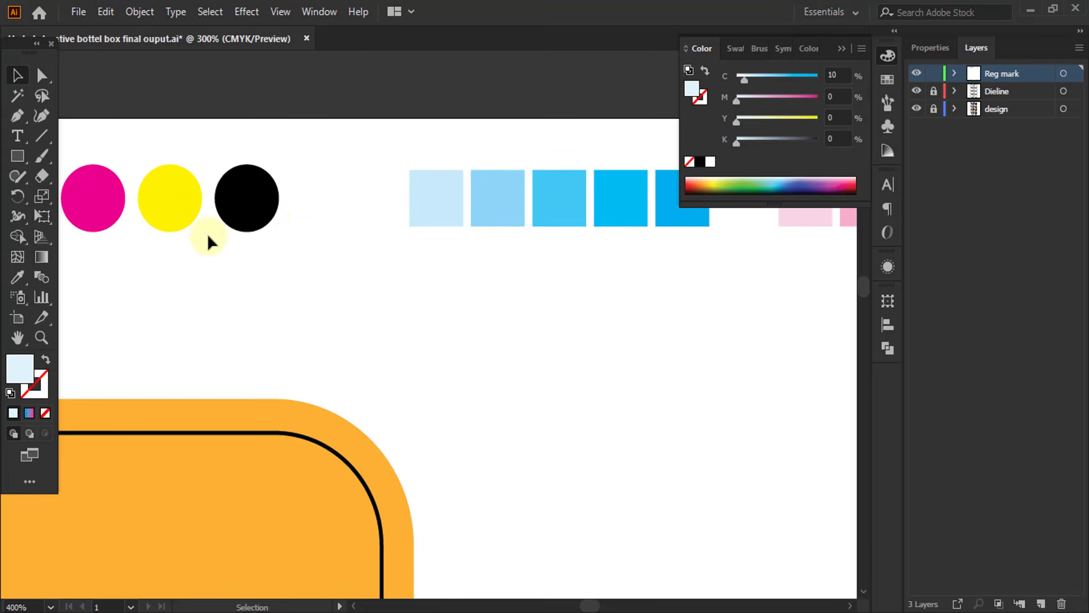
{"action": "scroll", "coordinate": [206, 233], "scroll_direction": "down", "scroll_amount": 1}
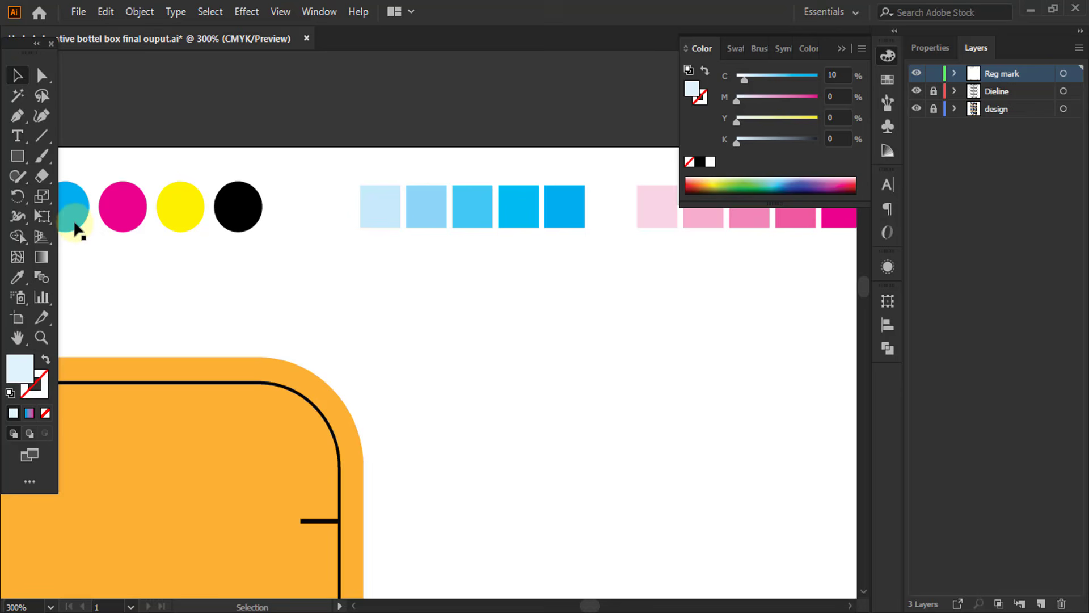
{"action": "left_click", "coordinate": [199, 202]}
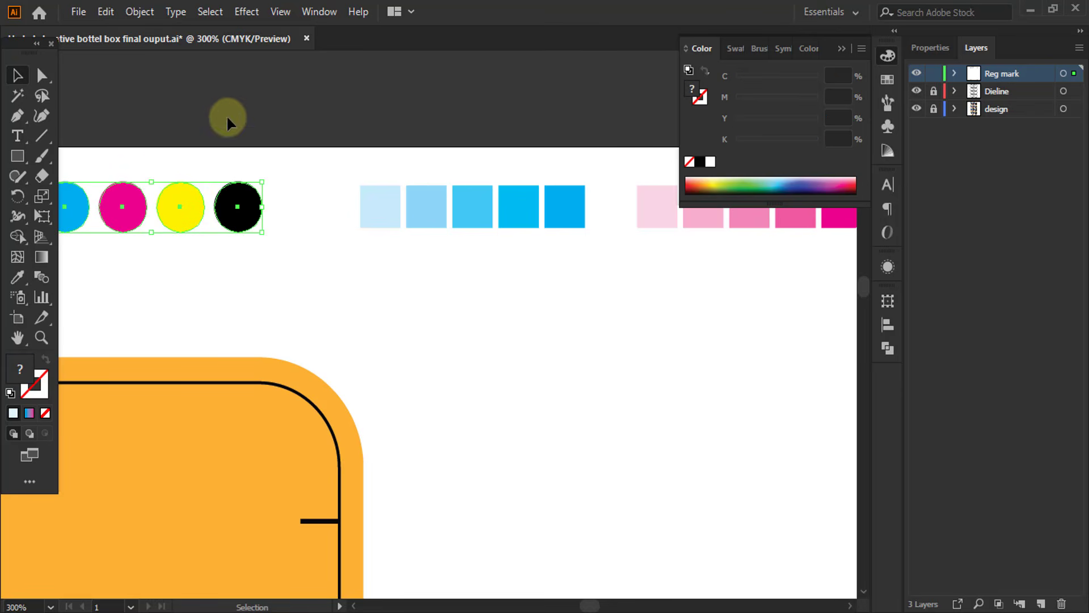
{"action": "left_click", "coordinate": [292, 138]}
{"action": "scroll", "coordinate": [292, 138], "scroll_direction": "down", "scroll_amount": 1}
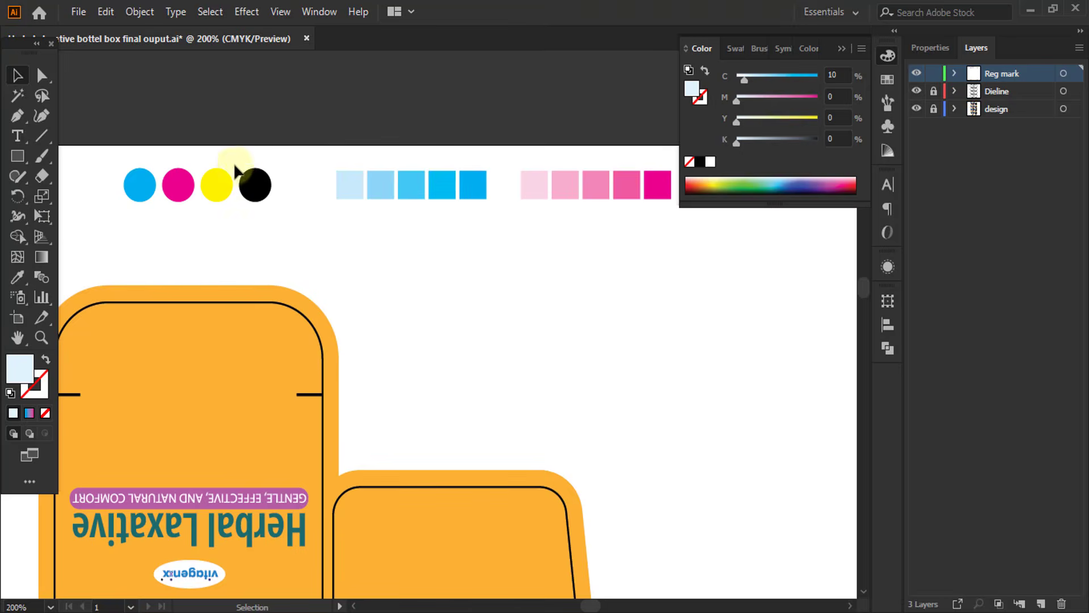
{"action": "left_click", "coordinate": [140, 177]}
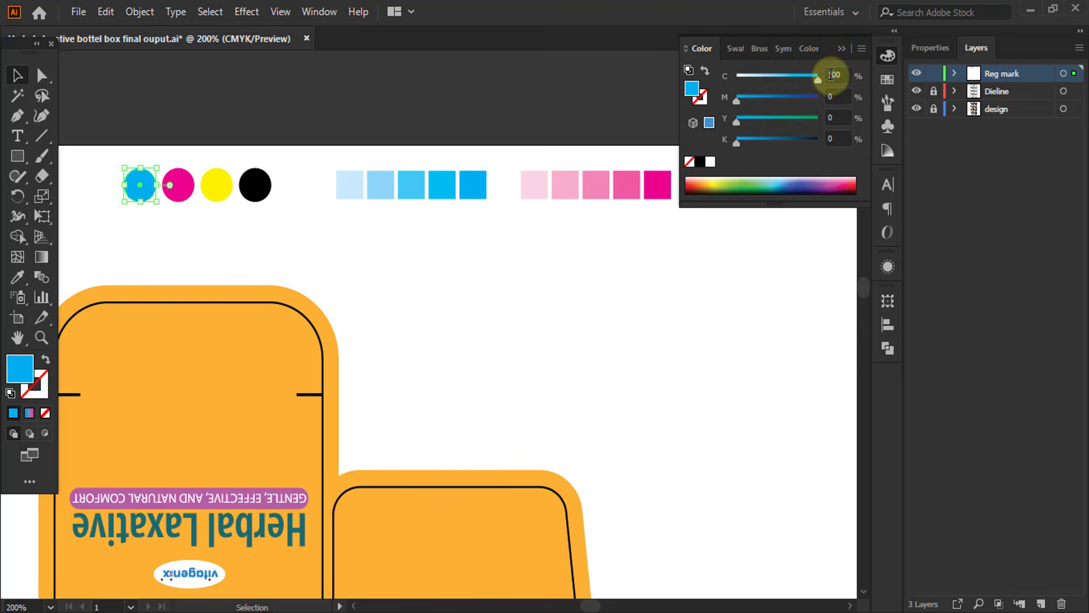
{"action": "left_click", "coordinate": [181, 185]}
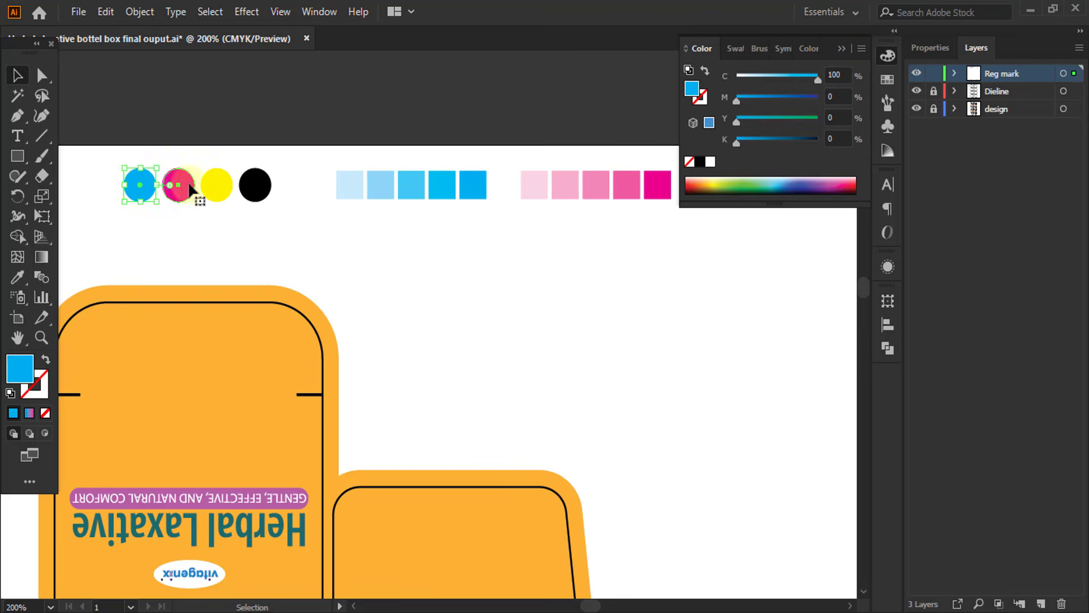
{"action": "left_click", "coordinate": [211, 192]}
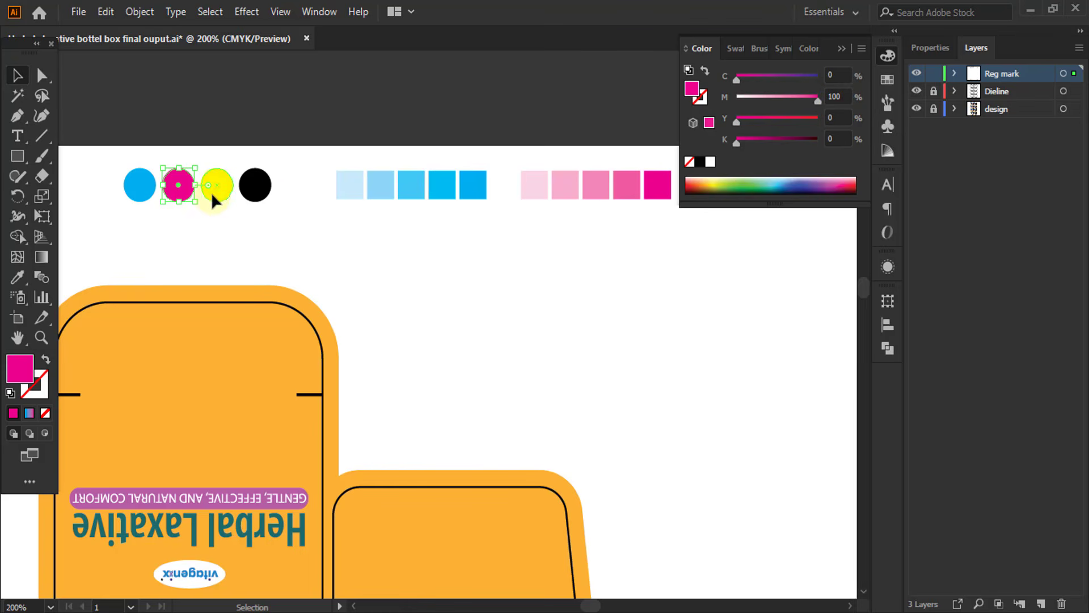
{"action": "left_click", "coordinate": [256, 193]}
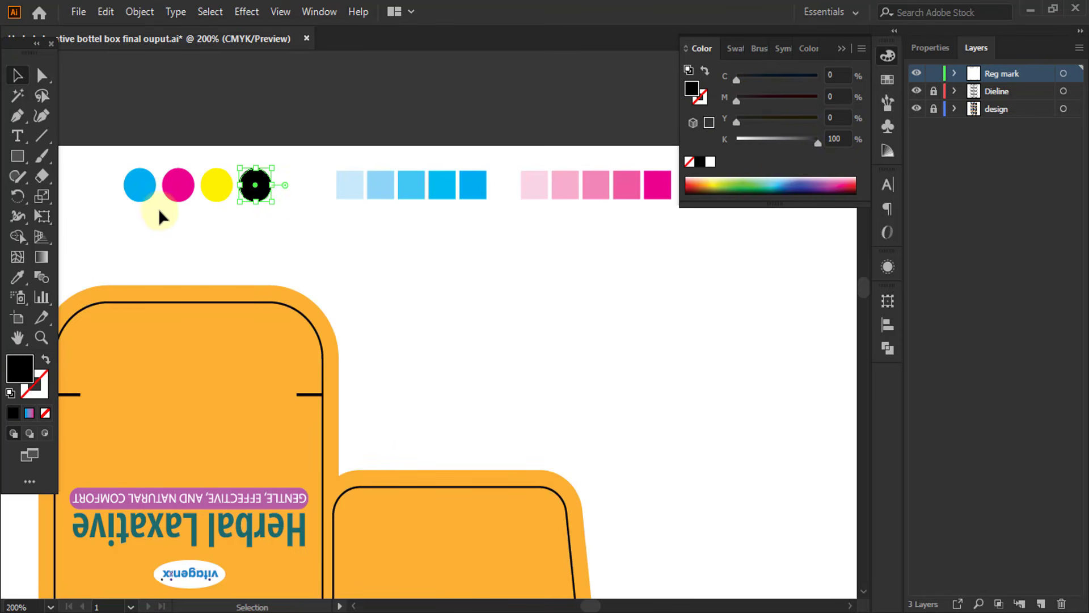
Examine the row of colour circles and tint squares above the boxes, with a close view of the black tints.
{"action": "scroll", "coordinate": [158, 208], "scroll_direction": "down", "scroll_amount": 2}
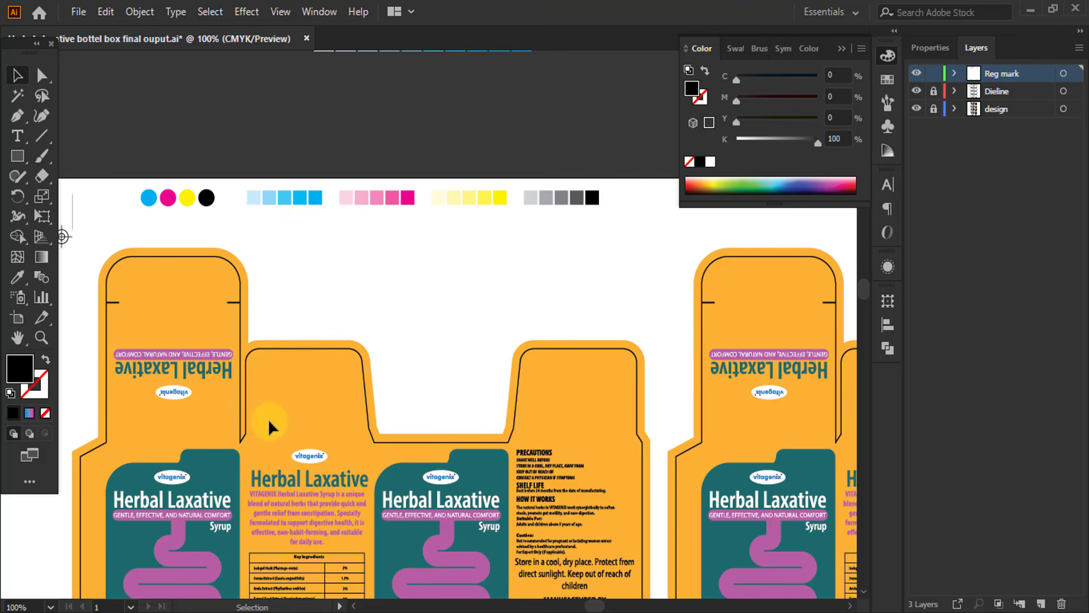
{"action": "scroll", "coordinate": [277, 373], "scroll_direction": "down", "scroll_amount": 1}
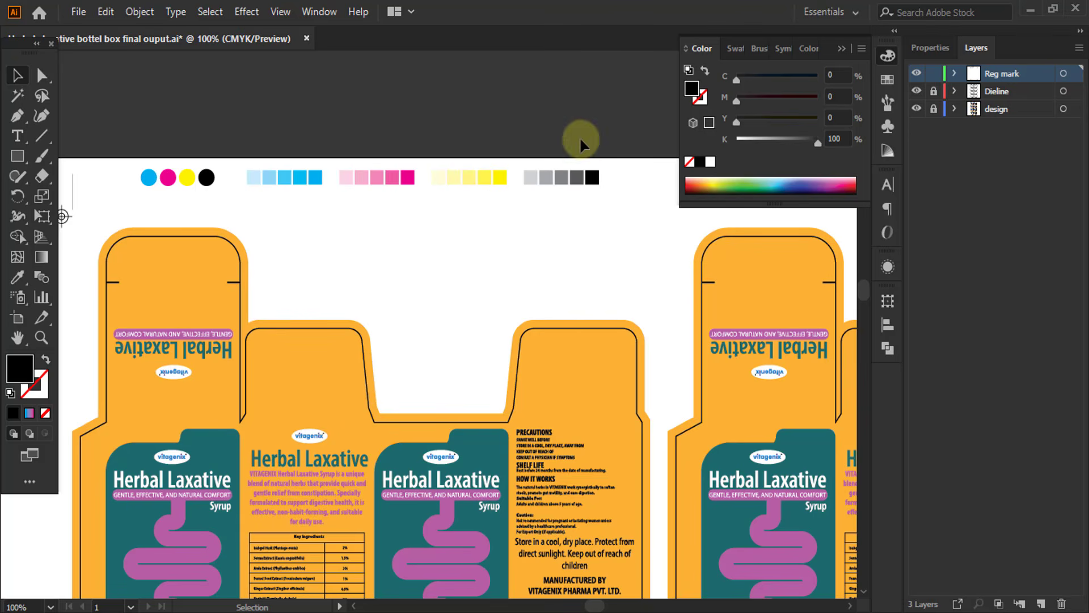
{"action": "scroll", "coordinate": [587, 173], "scroll_direction": "left", "scroll_amount": 2}
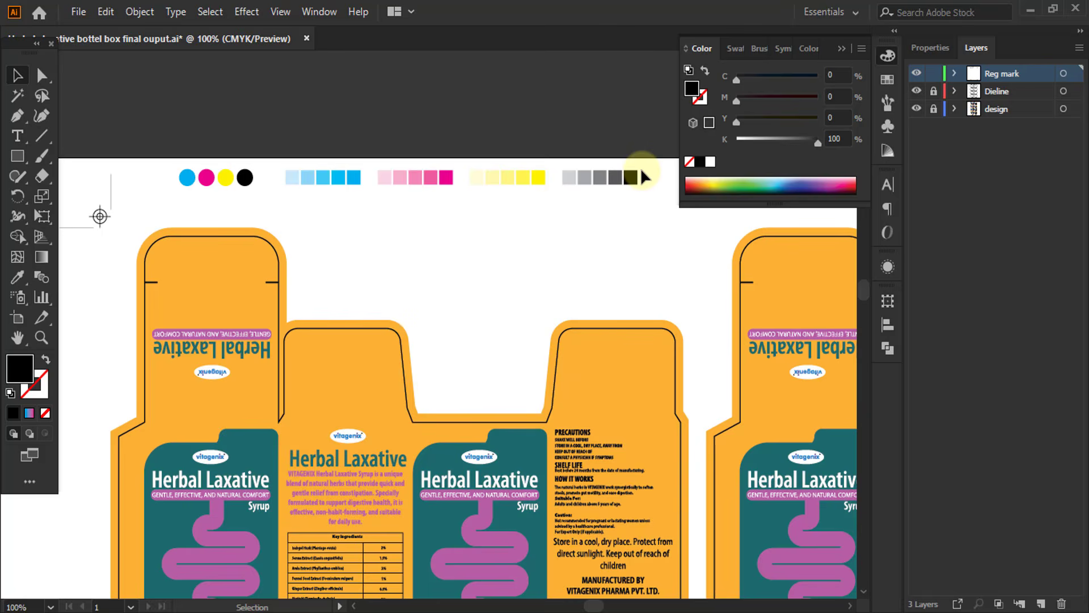
{"action": "scroll", "coordinate": [645, 159], "scroll_direction": "up", "scroll_amount": 3}
{"action": "scroll", "coordinate": [503, 219], "scroll_direction": "up", "scroll_amount": 2}
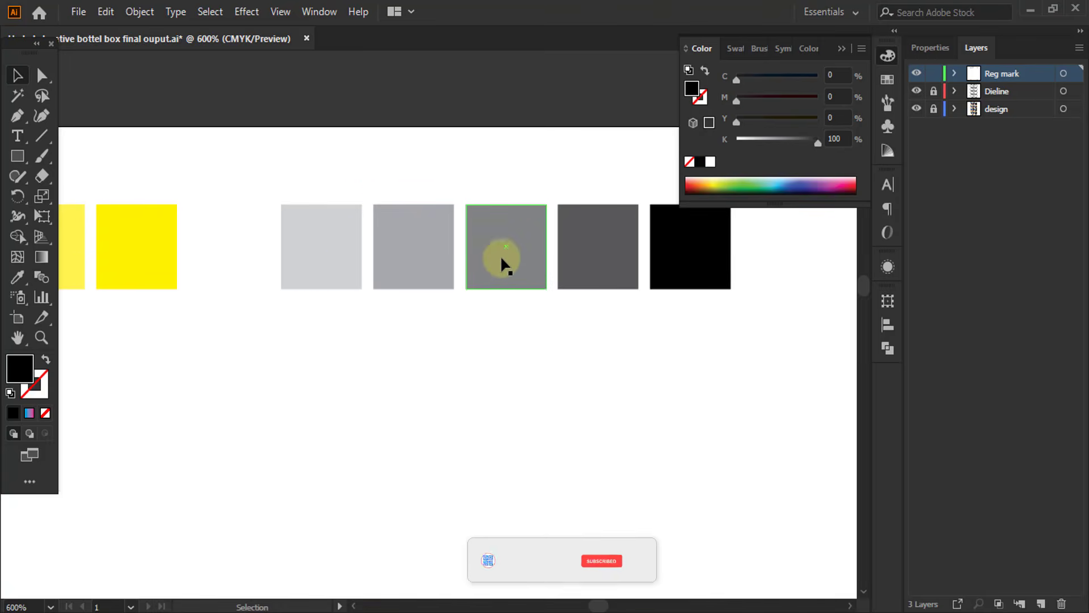
{"action": "scroll", "coordinate": [560, 205], "scroll_direction": "down", "scroll_amount": 2}
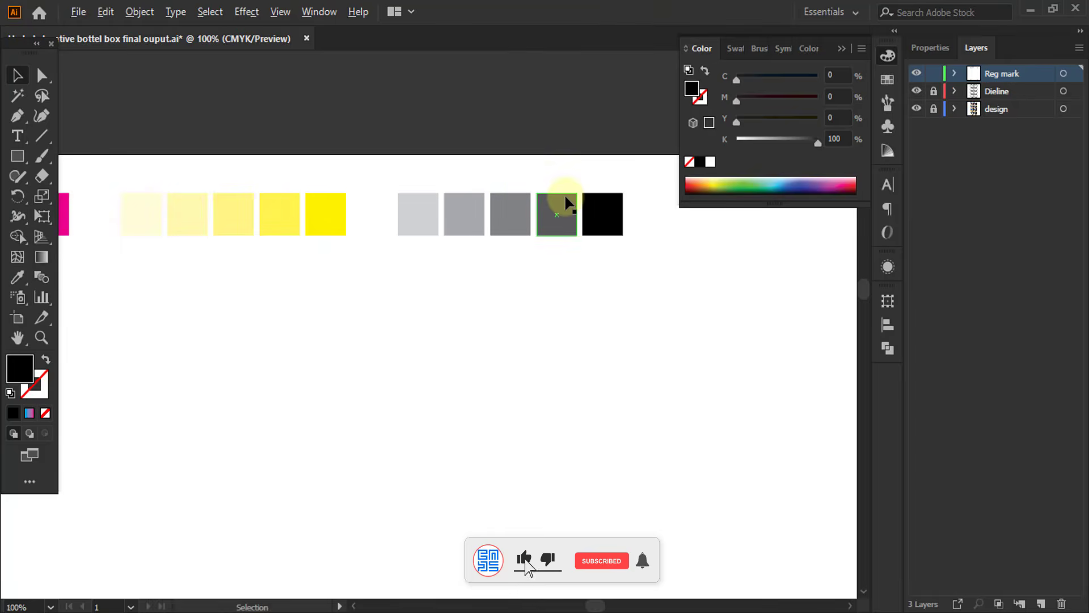
{"action": "scroll", "coordinate": [567, 199], "scroll_direction": "down", "scroll_amount": 3}
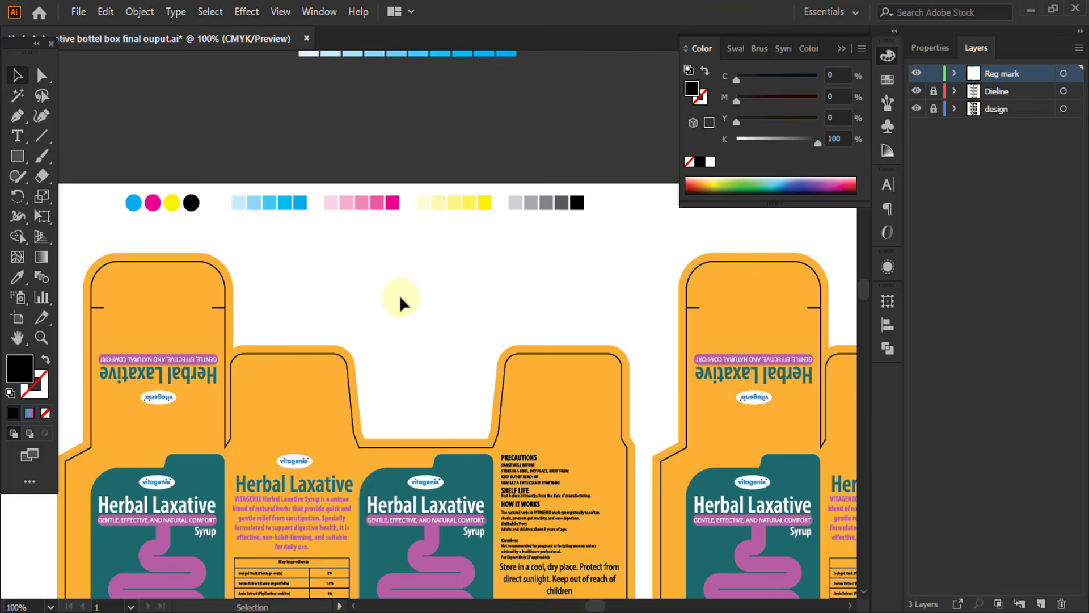
Move the four CMYK circles about 44 mm up off the artboard and place the four tint-square groups above the artboard too.
{"action": "scroll", "coordinate": [479, 203], "scroll_direction": "down", "scroll_amount": 1}
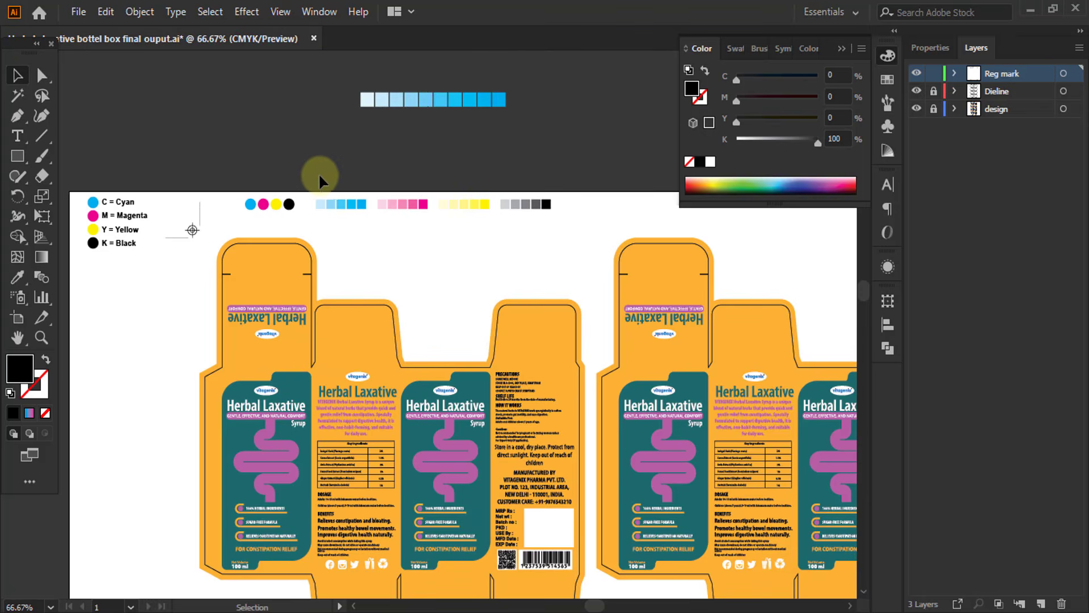
{"action": "scroll", "coordinate": [328, 170], "scroll_direction": "up", "scroll_amount": 1}
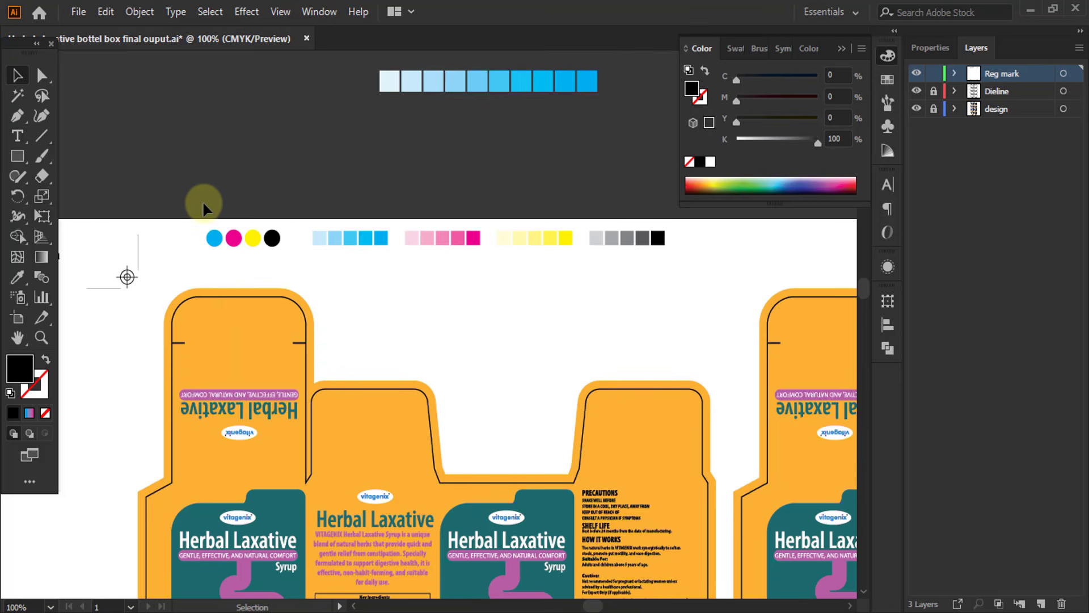
{"action": "left_click_drag", "start_coordinate": [190, 200], "coordinate": [366, 248]}
{"action": "left_click_drag", "start_coordinate": [277, 250], "coordinate": [272, 117]}
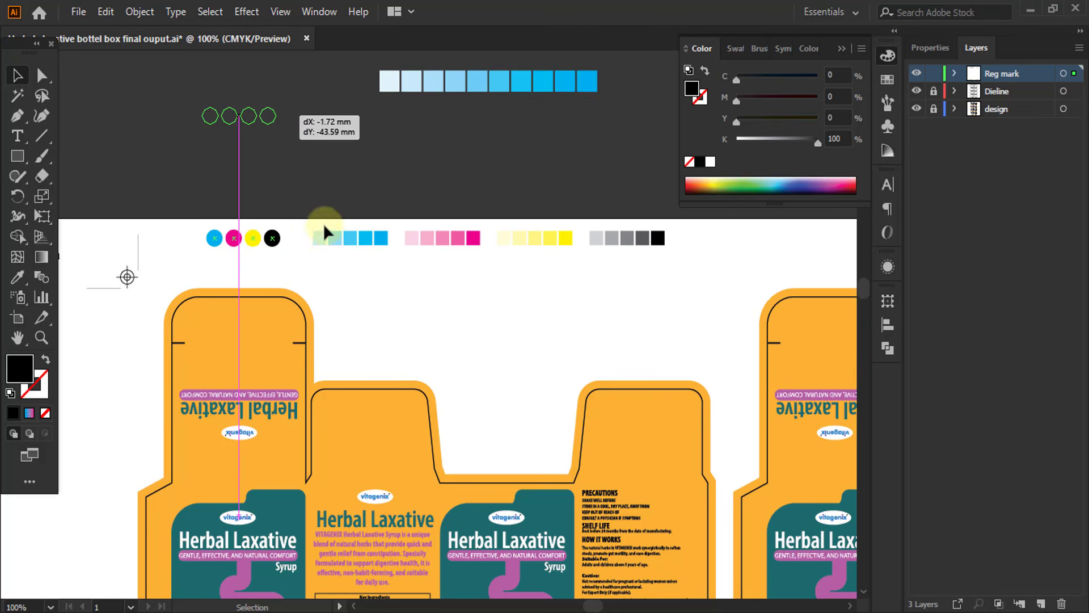
{"action": "left_click_drag", "start_coordinate": [312, 216], "coordinate": [582, 149]}
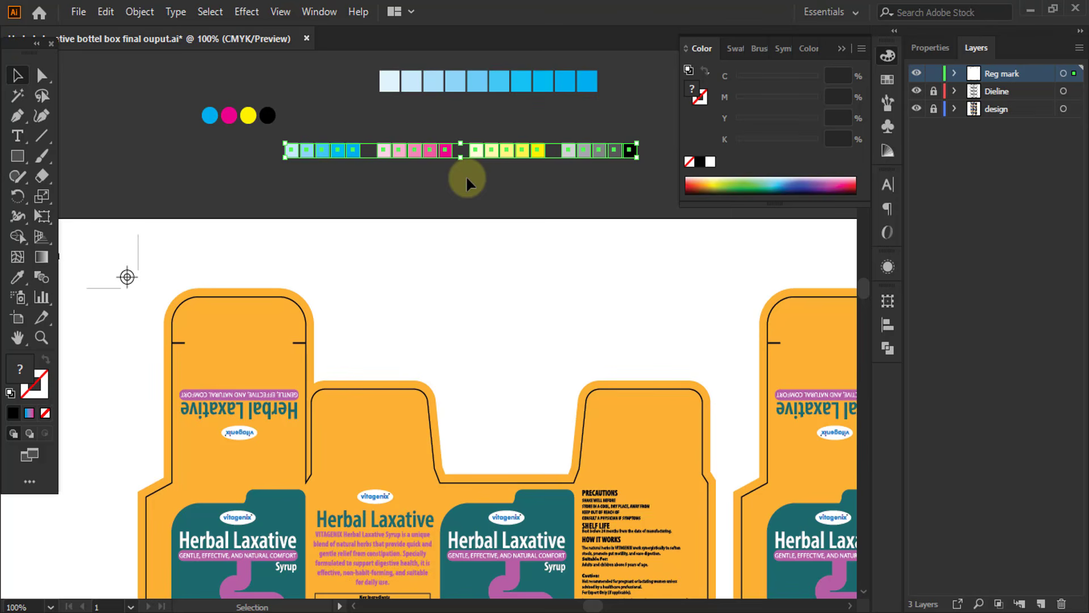
{"action": "left_click", "coordinate": [184, 170]}
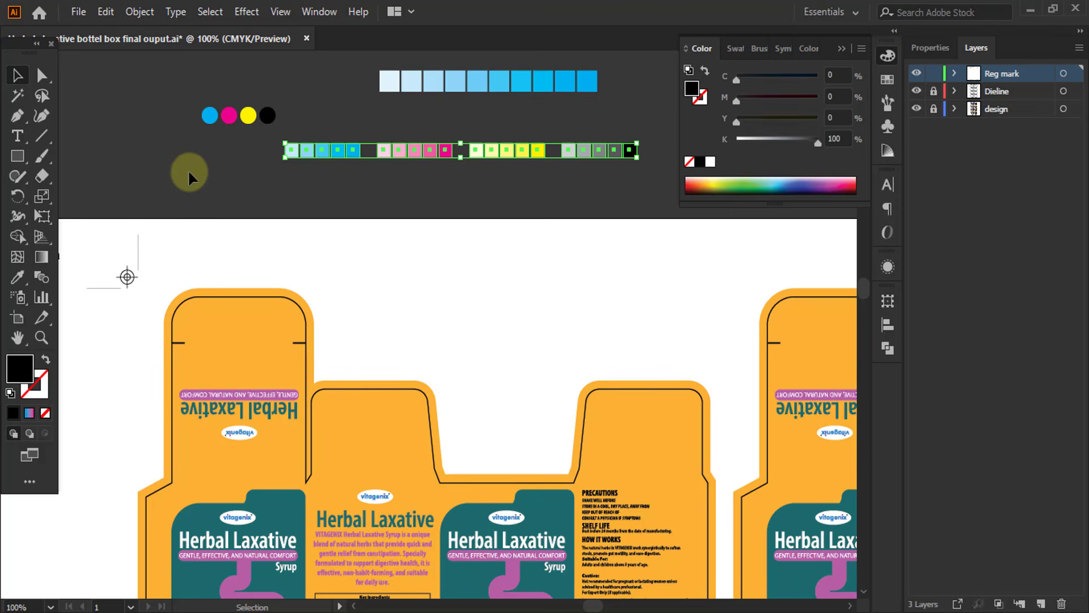
Bring the four CMYK circles back above the first box's top flap and shift them across to the artboard's upper edge.
{"action": "scroll", "coordinate": [189, 170], "scroll_direction": "up", "scroll_amount": 1}
{"action": "scroll", "coordinate": [195, 166], "scroll_direction": "down", "scroll_amount": 1}
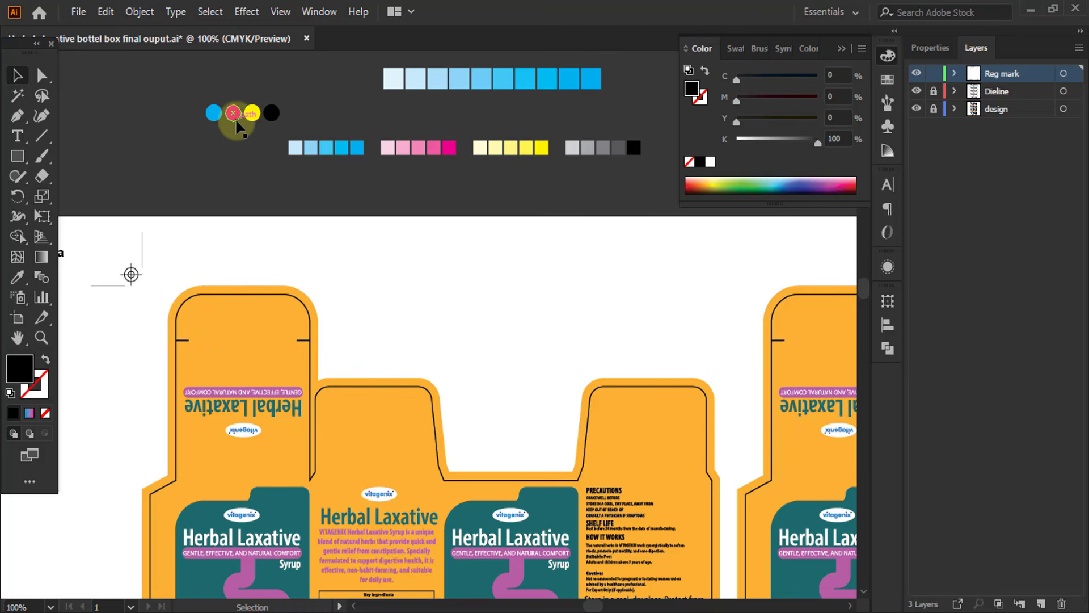
{"action": "left_click_drag", "start_coordinate": [236, 123], "coordinate": [208, 291]}
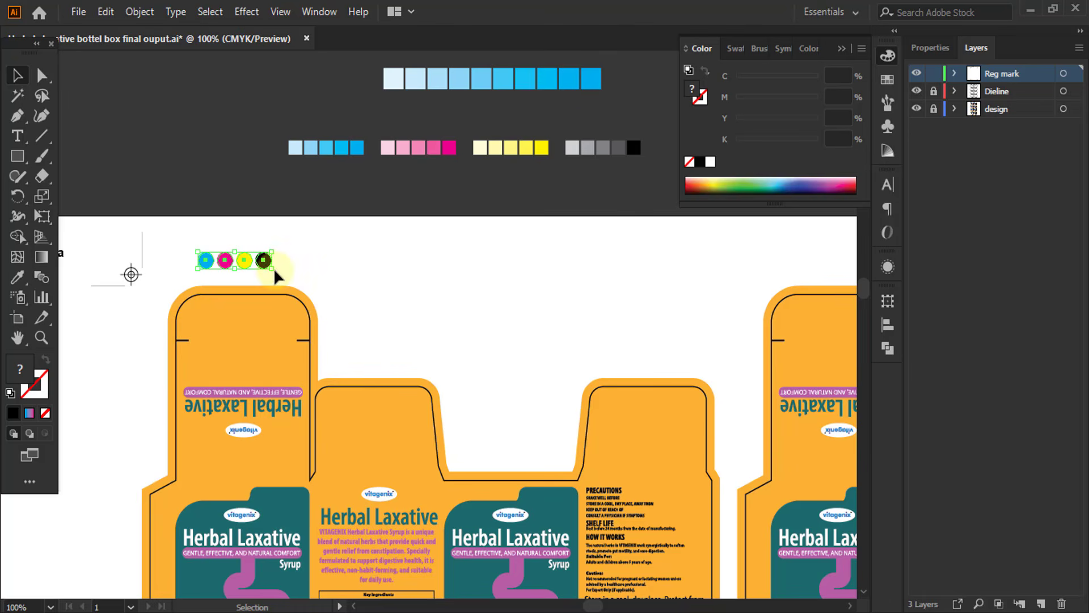
{"action": "left_click_drag", "start_coordinate": [263, 261], "coordinate": [530, 221]}
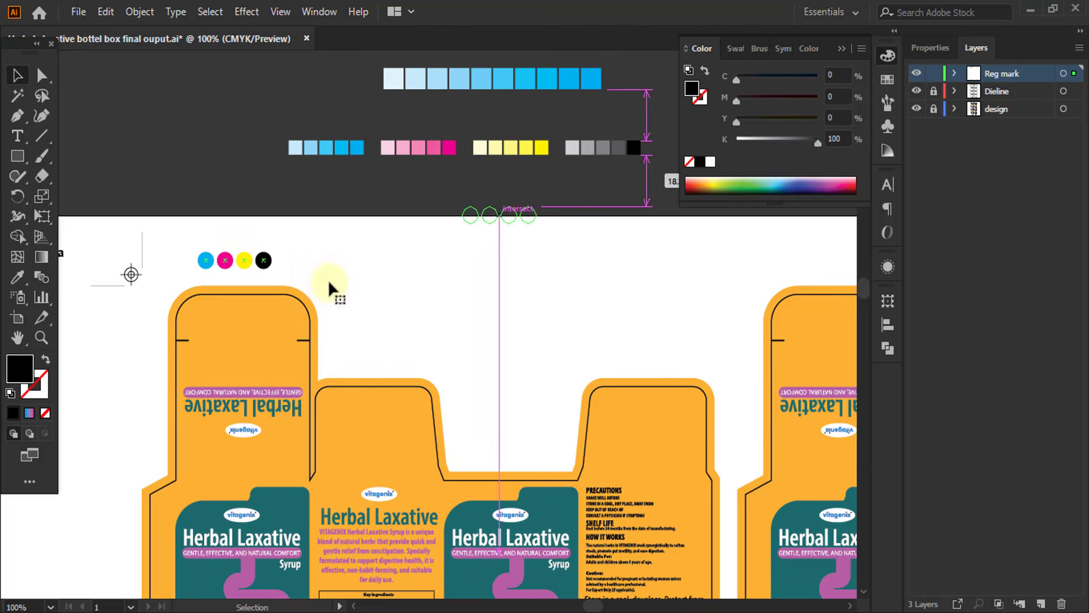
Move the four CMYK circles from the artboard's upper edge down until they rest on the top edge of the first box's flap.
{"action": "scroll", "coordinate": [370, 236], "scroll_direction": "down", "scroll_amount": 2}
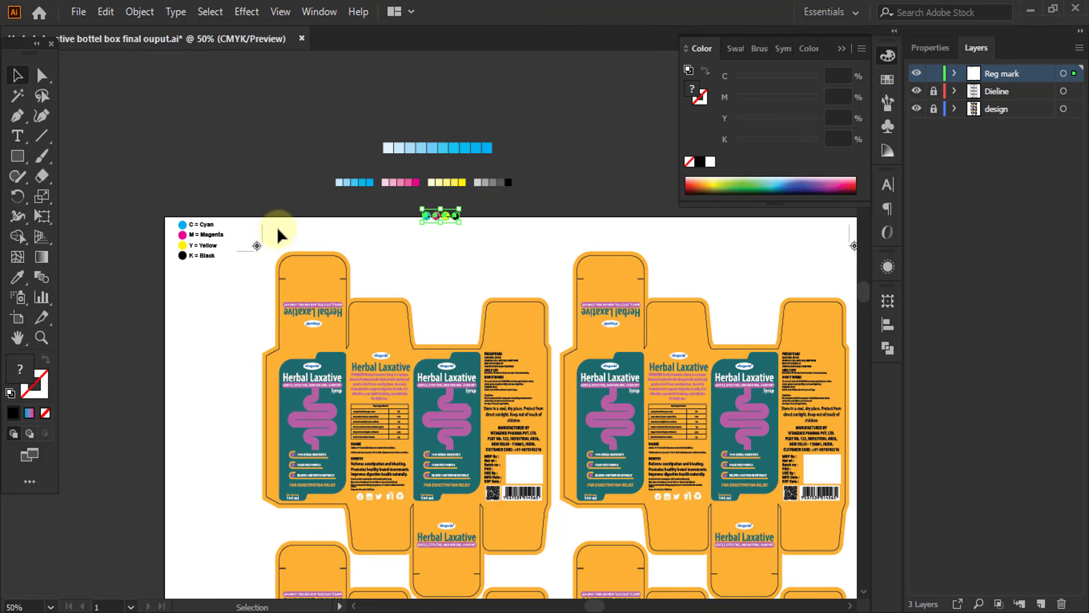
{"action": "scroll", "coordinate": [272, 234], "scroll_direction": "up", "scroll_amount": 5}
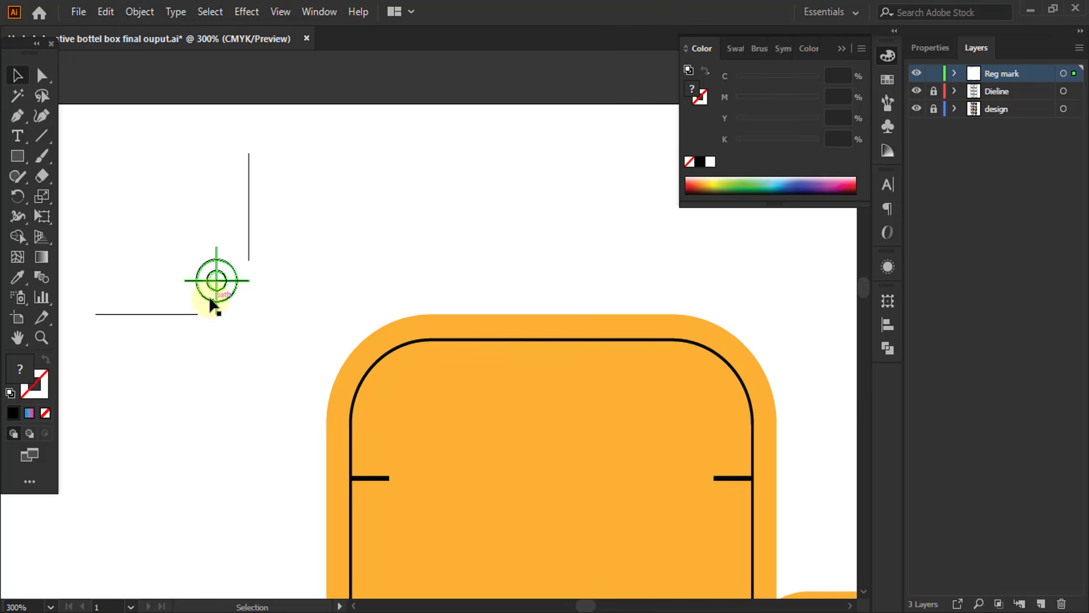
{"action": "scroll", "coordinate": [211, 304], "scroll_direction": "down", "scroll_amount": 3}
{"action": "scroll", "coordinate": [223, 306], "scroll_direction": "down", "scroll_amount": 2}
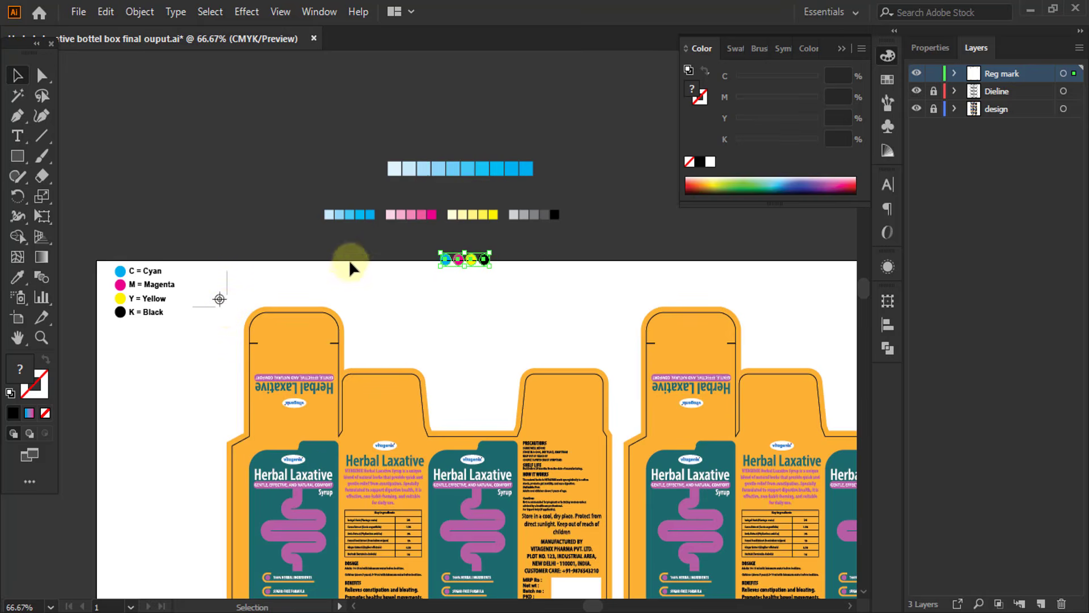
{"action": "scroll", "coordinate": [281, 276], "scroll_direction": "up", "scroll_amount": 2}
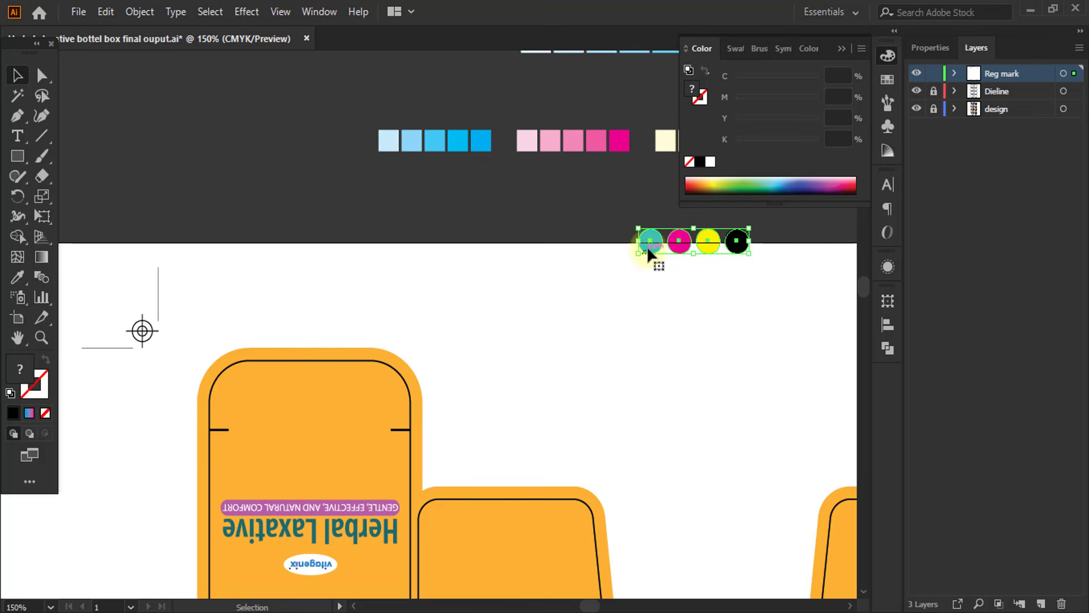
{"action": "left_click_drag", "start_coordinate": [647, 247], "coordinate": [275, 323]}
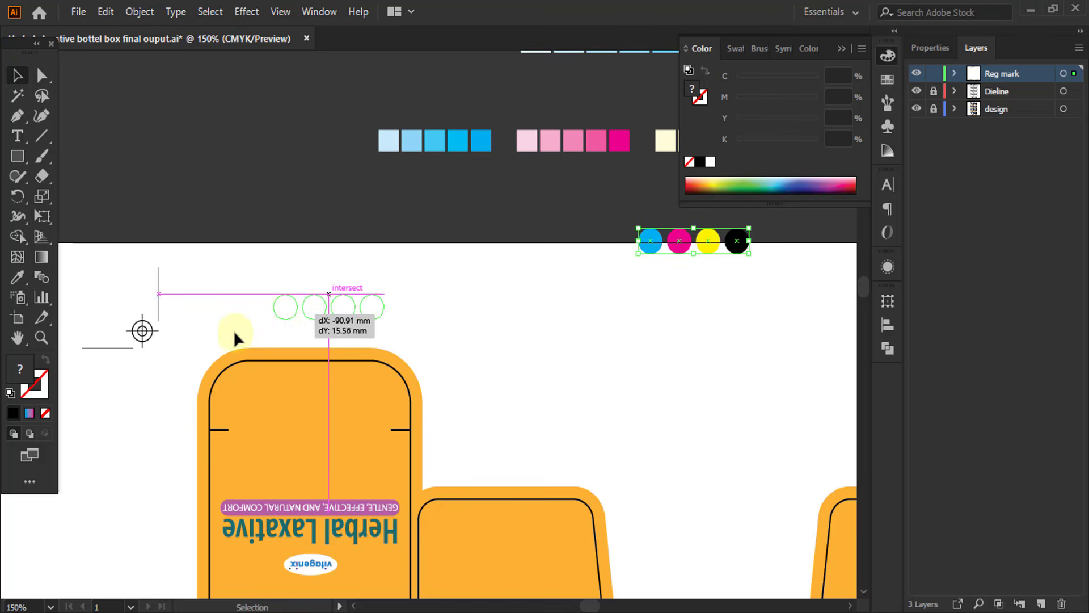
{"action": "scroll", "coordinate": [237, 327], "scroll_direction": "up", "scroll_amount": 3}
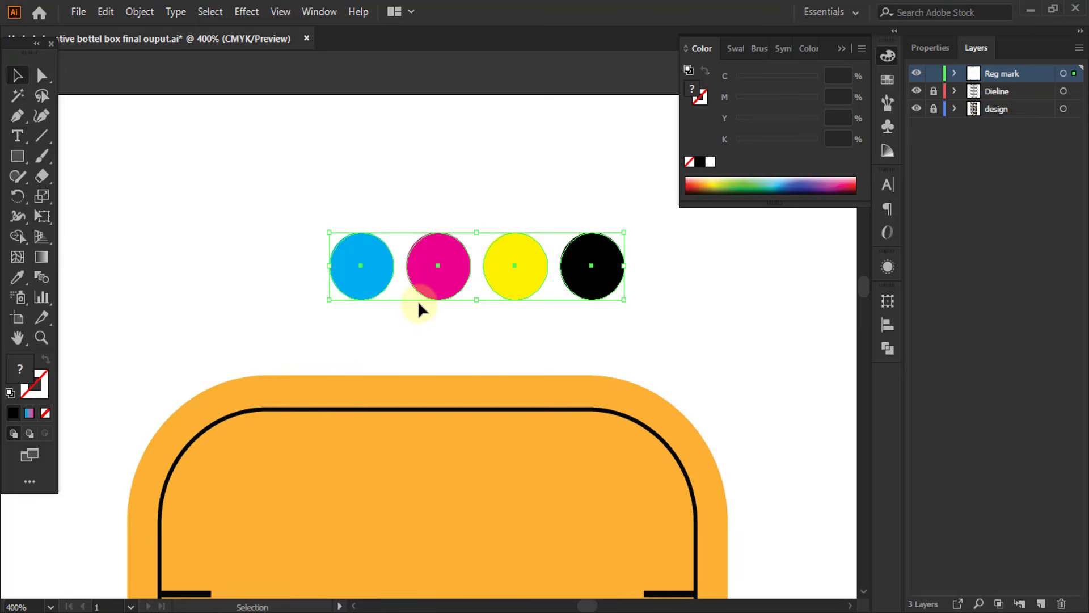
{"action": "left_click_drag", "start_coordinate": [452, 265], "coordinate": [376, 284]}
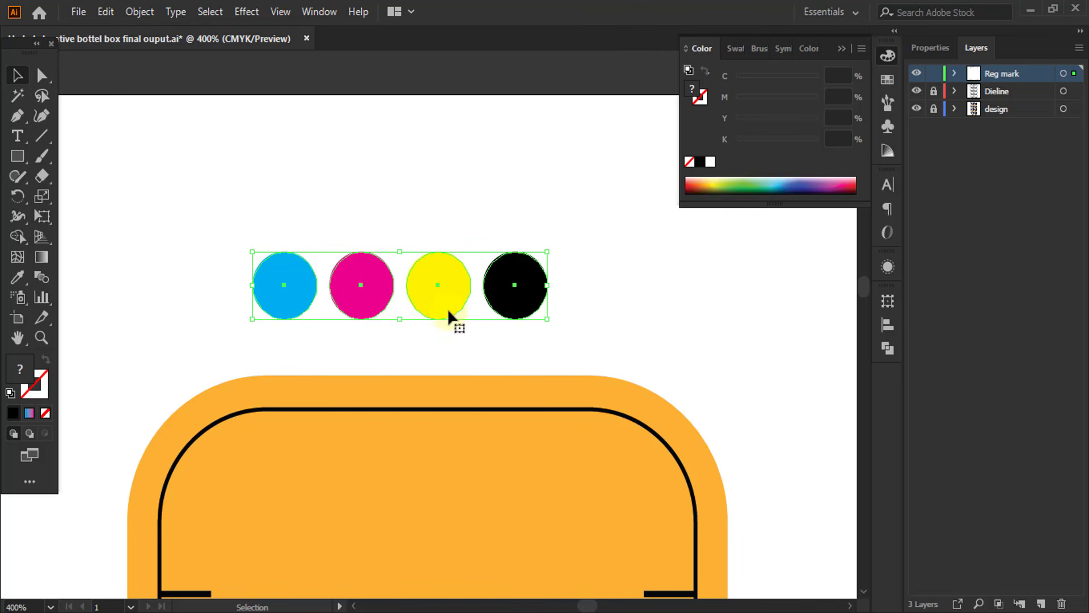
{"action": "left_click_drag", "start_coordinate": [450, 306], "coordinate": [457, 350]}
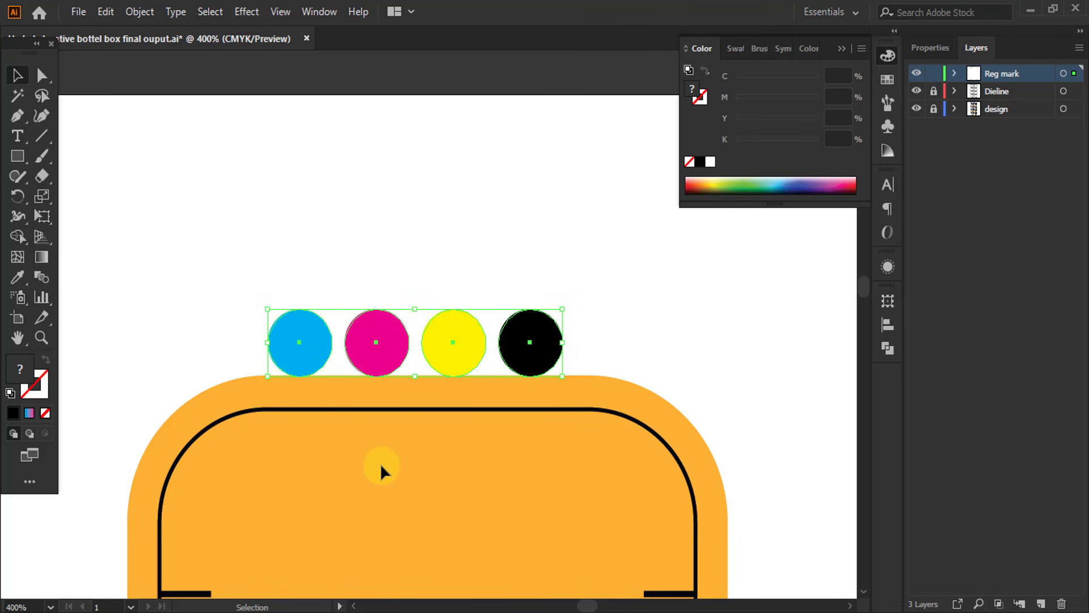
Examine the position of the CMYK circles against the first box's top flap, both up close and in the wider layout.
{"action": "scroll", "coordinate": [424, 271], "scroll_direction": "down", "scroll_amount": 3}
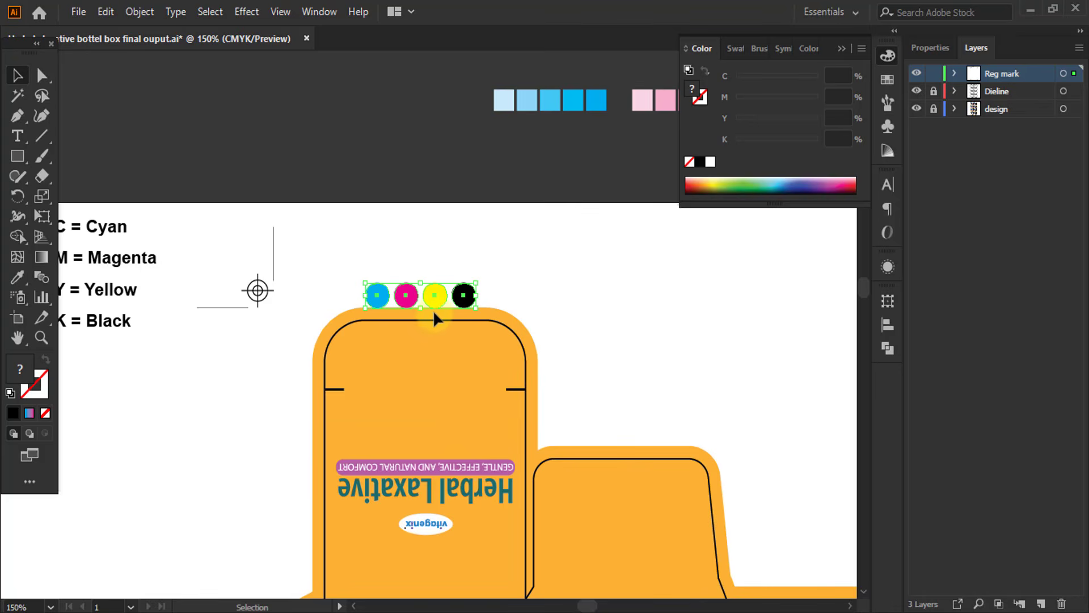
{"action": "scroll", "coordinate": [434, 313], "scroll_direction": "up", "scroll_amount": 3}
{"action": "scroll", "coordinate": [430, 311], "scroll_direction": "down", "scroll_amount": 1}
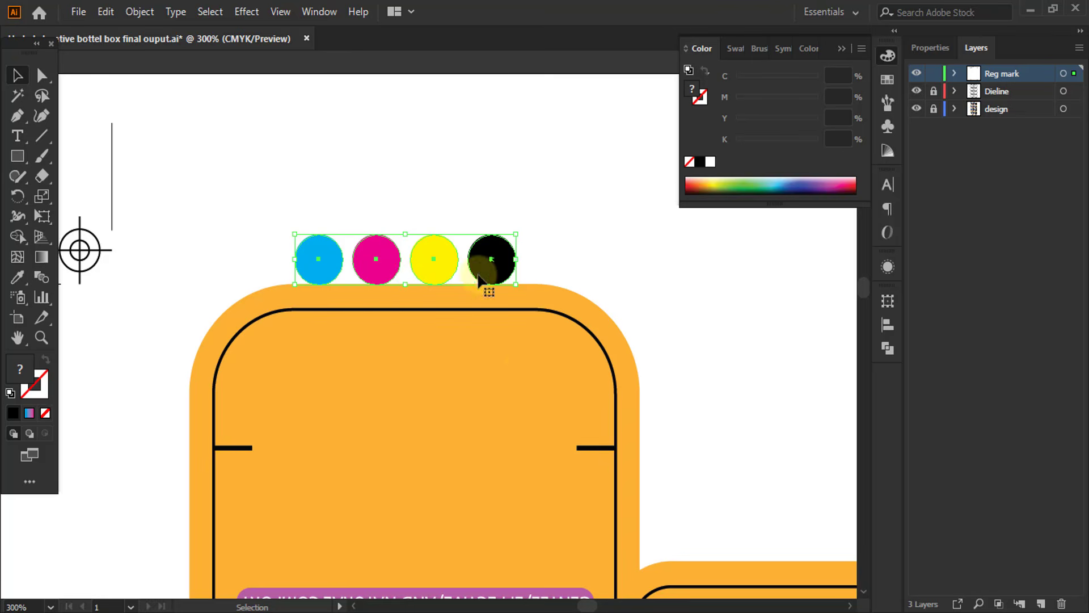
{"action": "scroll", "coordinate": [518, 341], "scroll_direction": "down", "scroll_amount": 2}
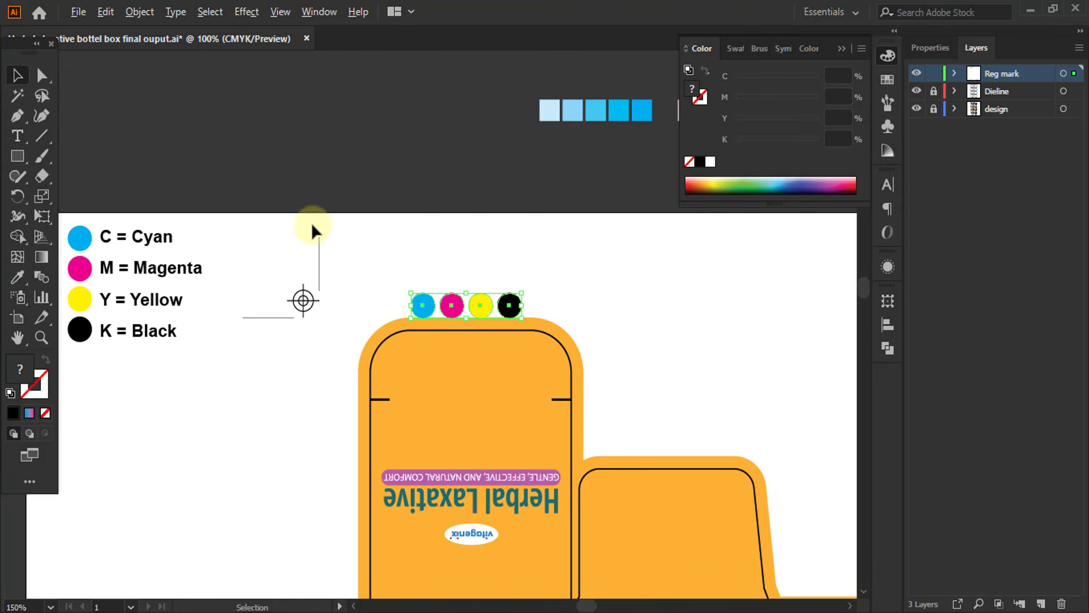
{"action": "scroll", "coordinate": [311, 227], "scroll_direction": "down", "scroll_amount": 2}
{"action": "scroll", "coordinate": [291, 272], "scroll_direction": "down", "scroll_amount": 1}
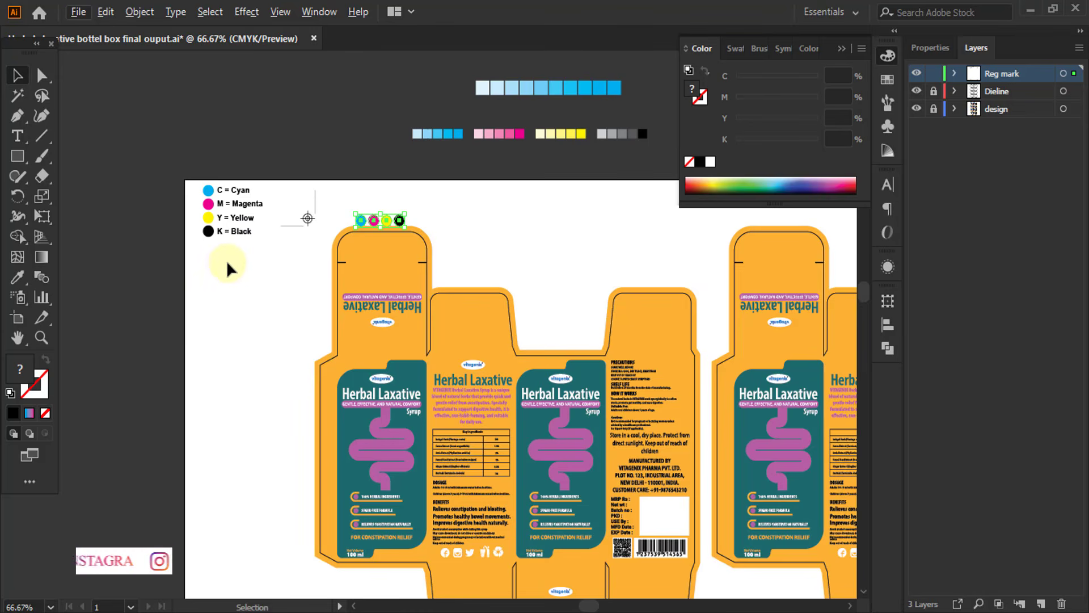
{"action": "scroll", "coordinate": [383, 217], "scroll_direction": "up", "scroll_amount": 2}
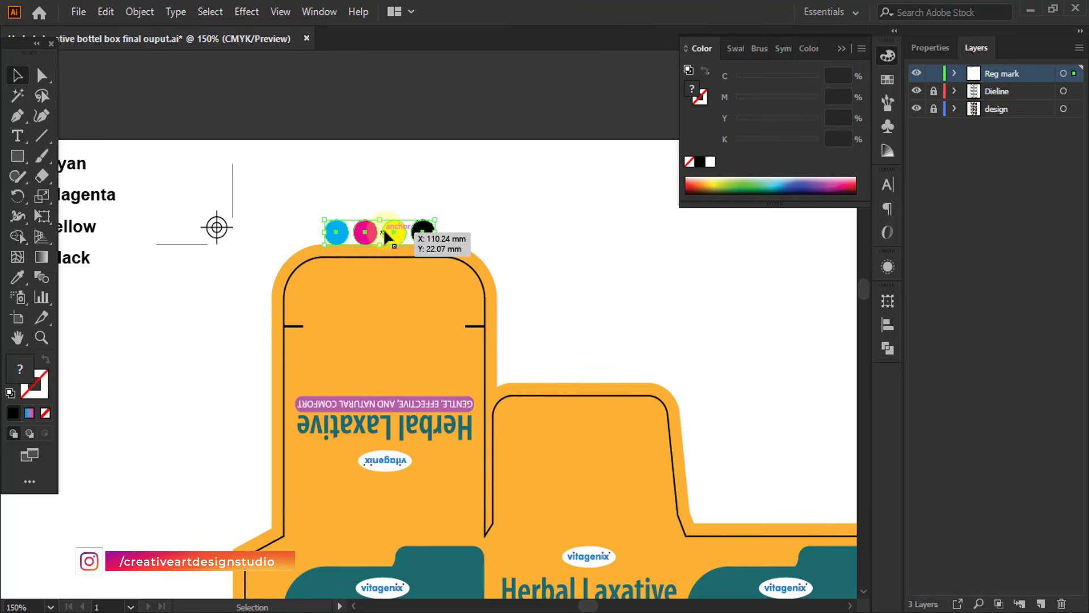
{"action": "scroll", "coordinate": [338, 244], "scroll_direction": "up", "scroll_amount": 2}
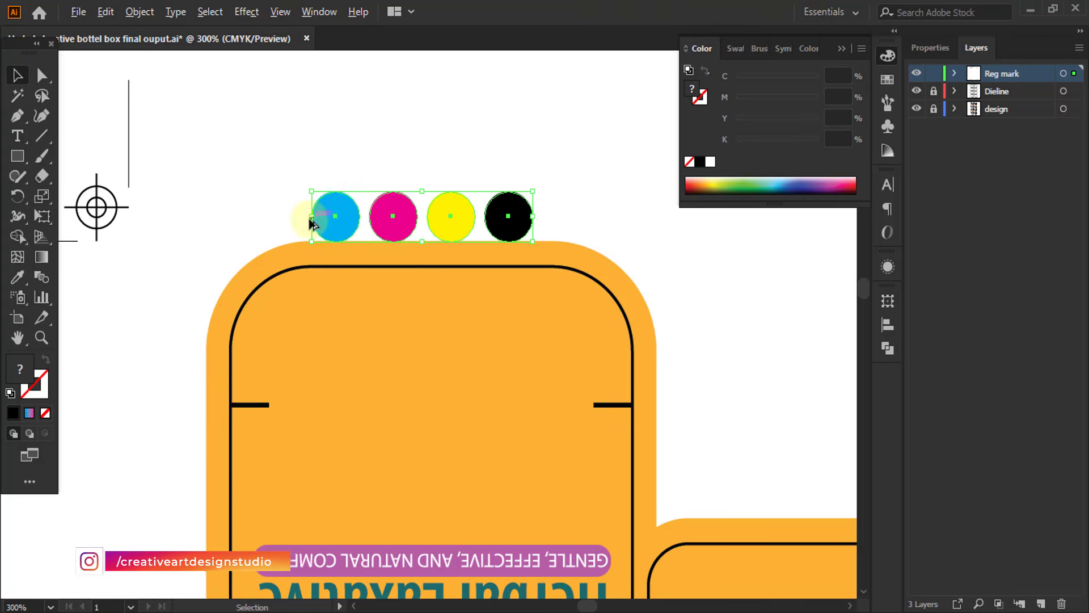
{"action": "scroll", "coordinate": [313, 223], "scroll_direction": "down", "scroll_amount": 1}
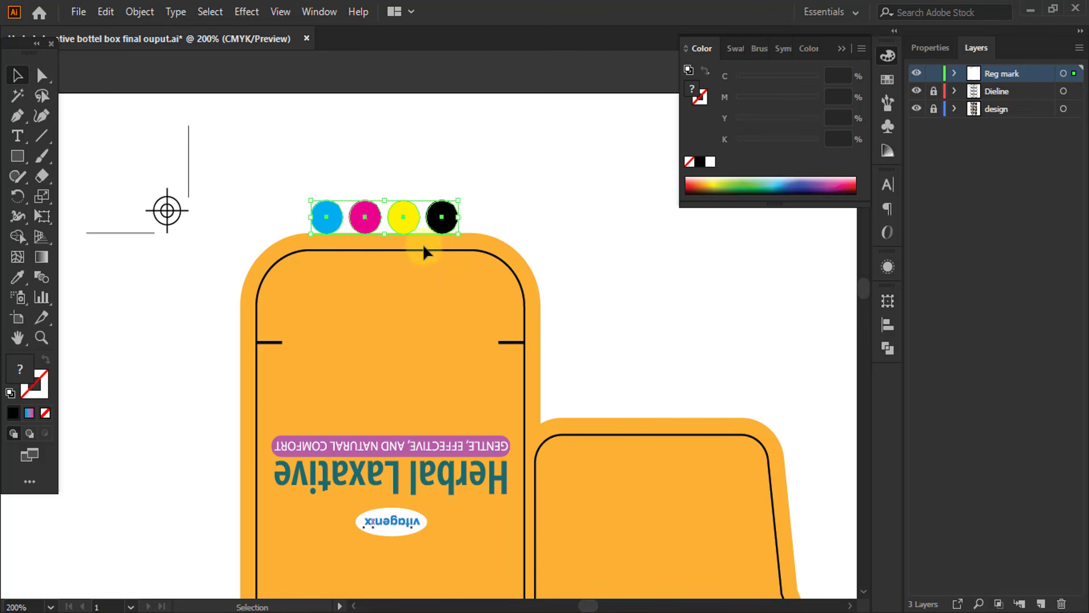
Shift the four CMYK circles 3 mm up from the flap using the Move transform with a vertical value of -3 mm.
{"action": "left_click", "coordinate": [148, 16]}
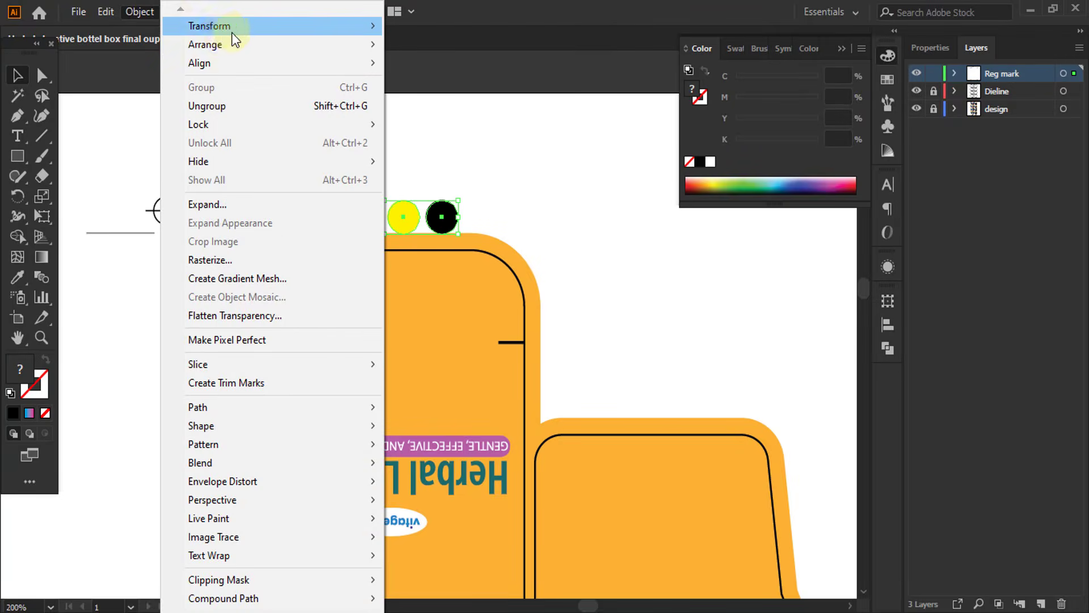
{"action": "mouse_move", "coordinate": [232, 34]}
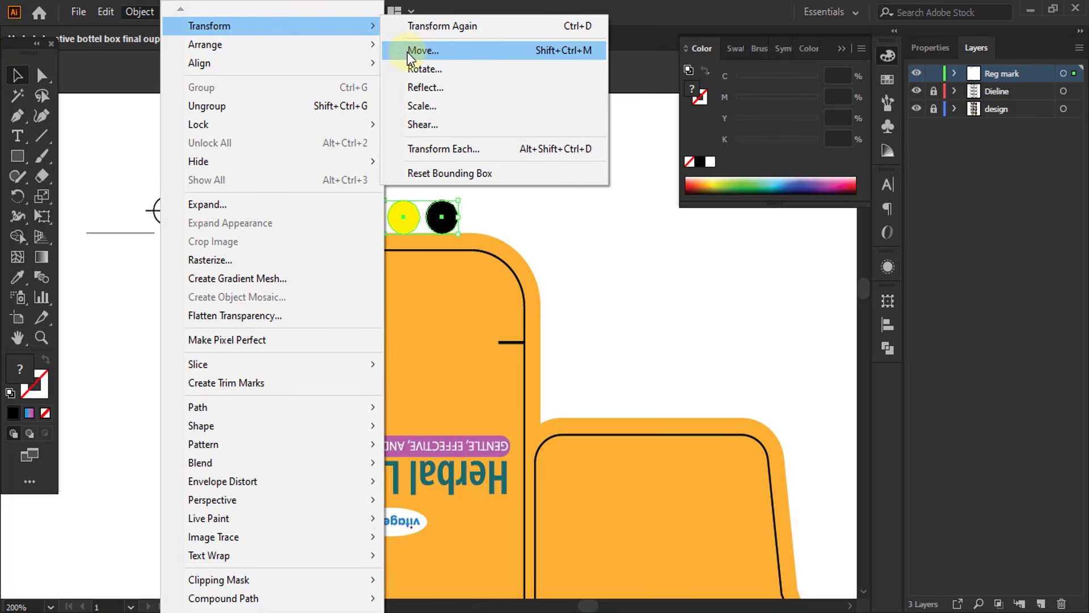
{"action": "left_click", "coordinate": [419, 50]}
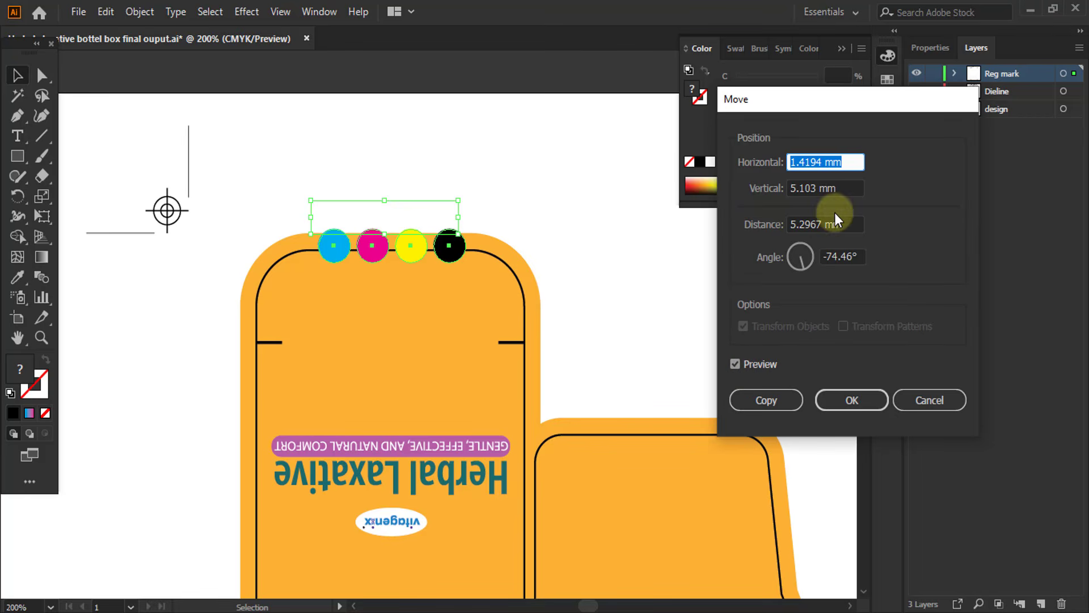
{"action": "double_click", "coordinate": [817, 187]}
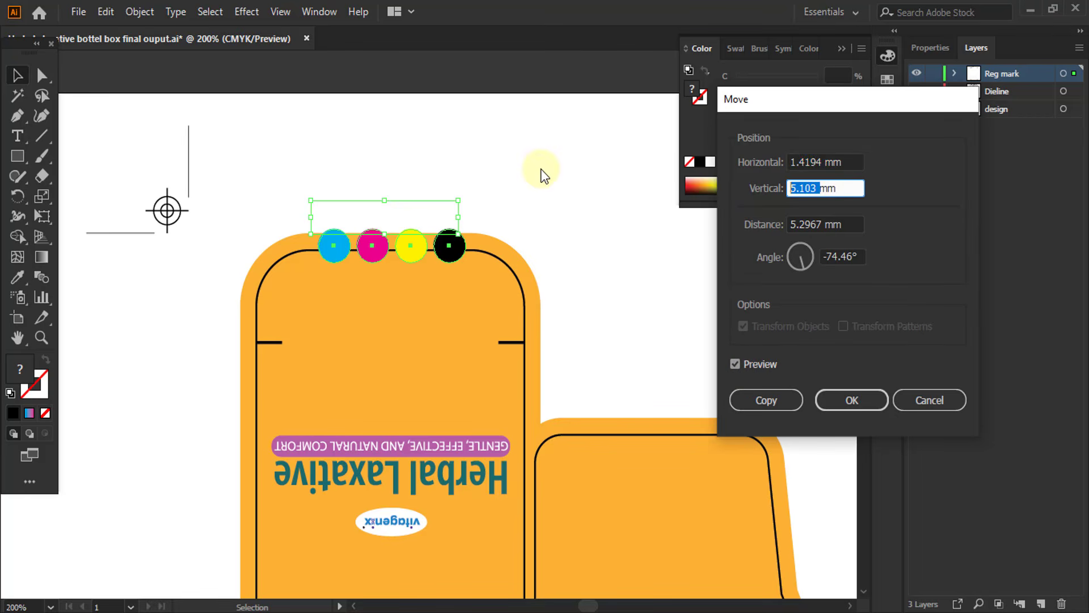
{"action": "type", "text": "0"}
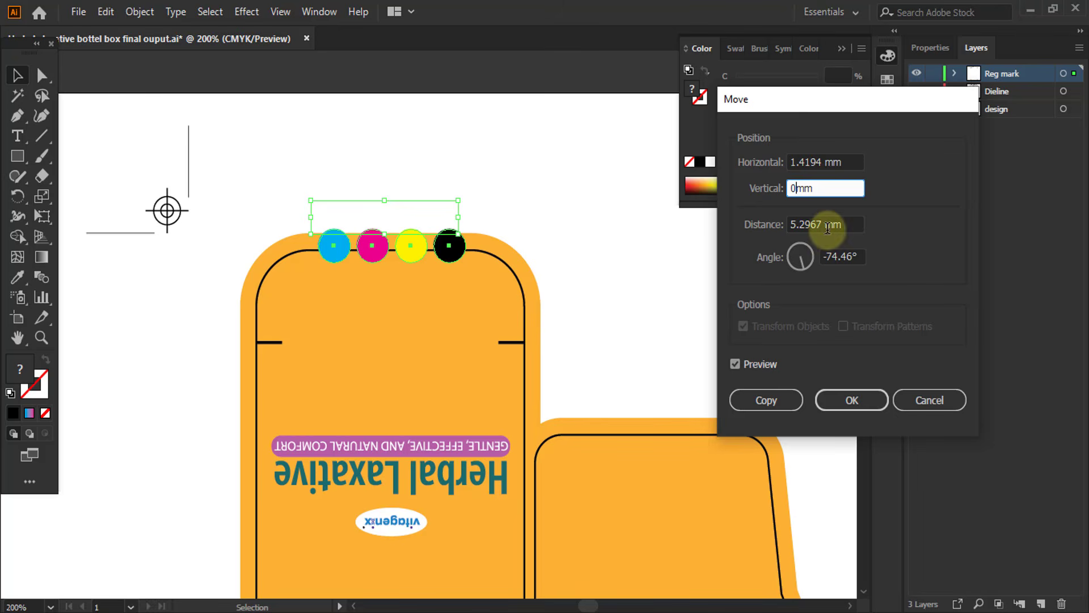
{"action": "left_click", "coordinate": [827, 226]}
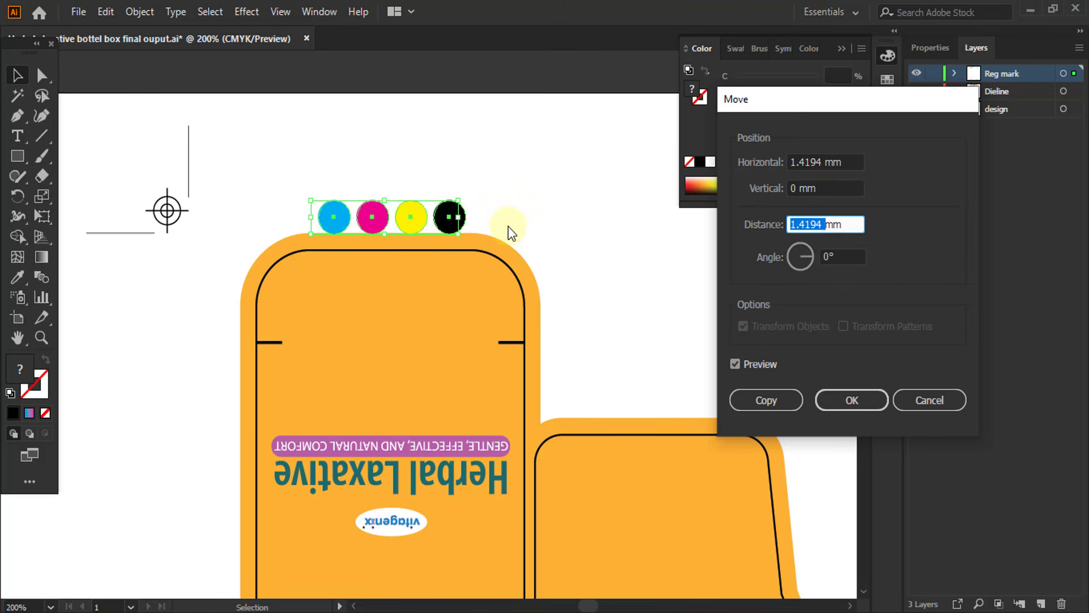
{"action": "type", "text": "0"}
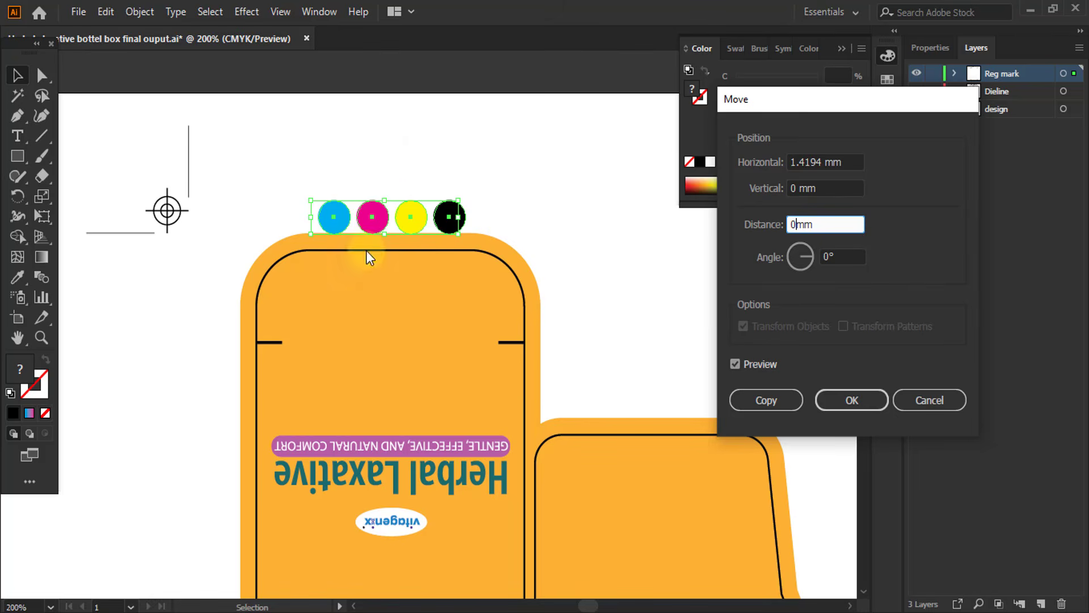
{"action": "double_click", "coordinate": [795, 186]}
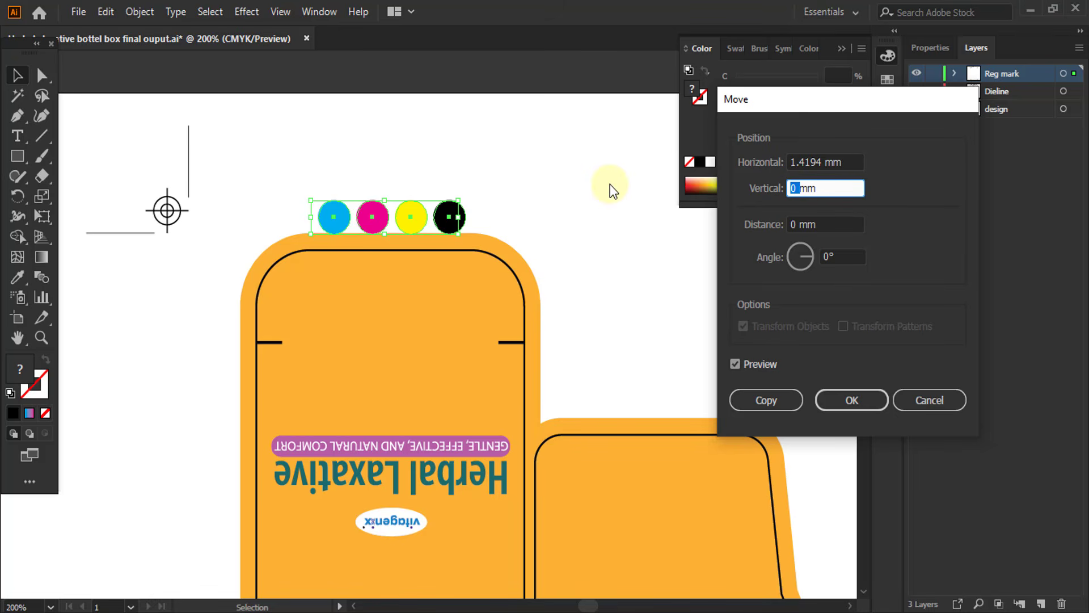
{"action": "type", "text": "-3"}
{"action": "left_click", "coordinate": [855, 403]}
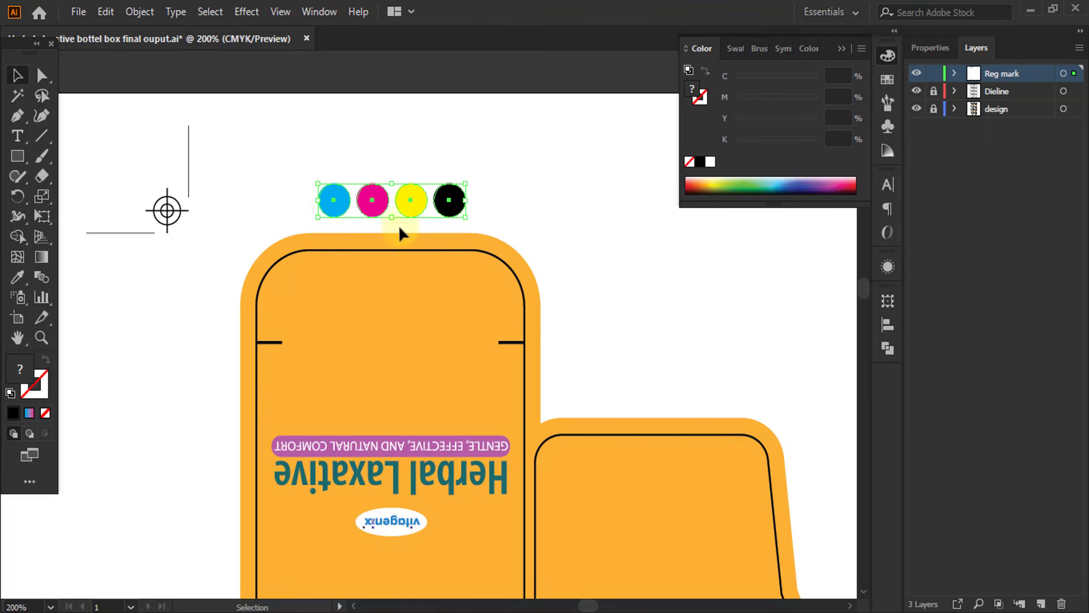
{"action": "left_click", "coordinate": [658, 315]}
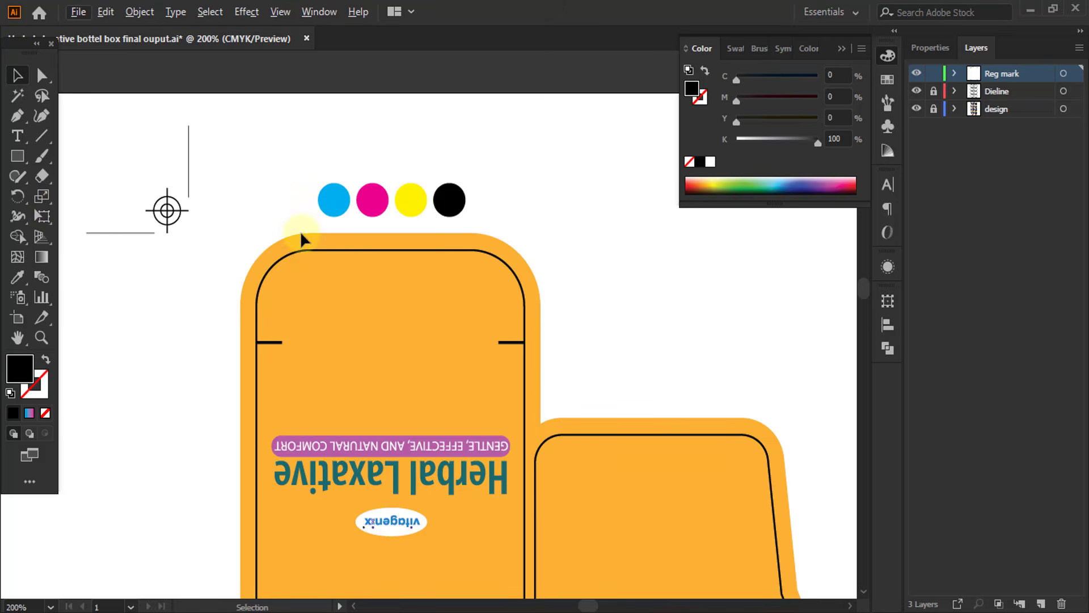
Bring the four tint-square groups down beside the CMYK circles and align them to the circles' vertical centre.
{"action": "scroll", "coordinate": [232, 231], "scroll_direction": "down", "scroll_amount": 2}
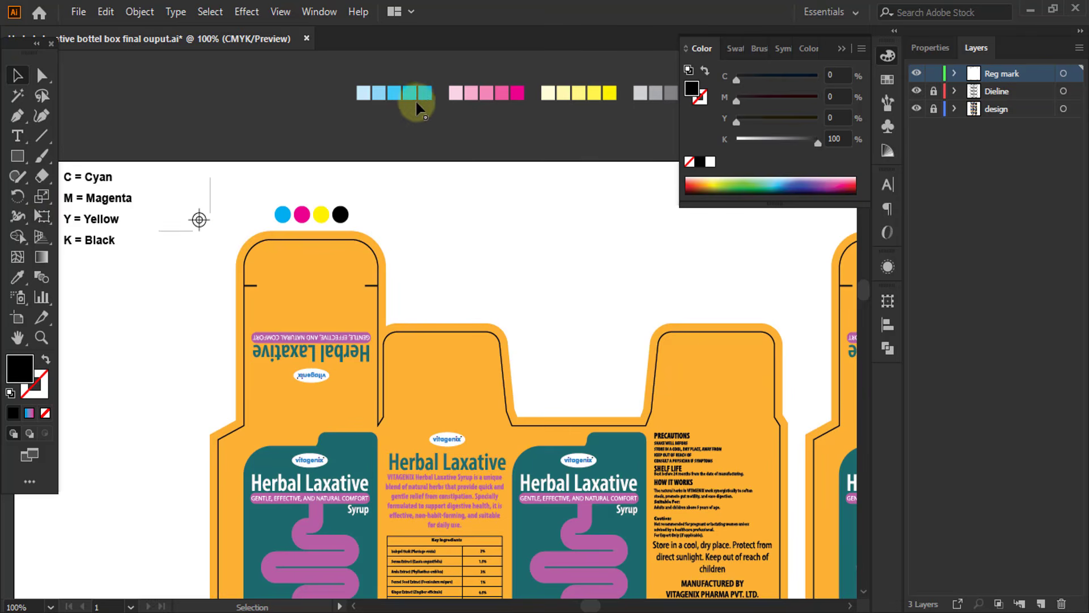
{"action": "left_click_drag", "start_coordinate": [417, 103], "coordinate": [381, 224]}
{"action": "scroll", "coordinate": [380, 225], "scroll_direction": "up", "scroll_amount": 2}
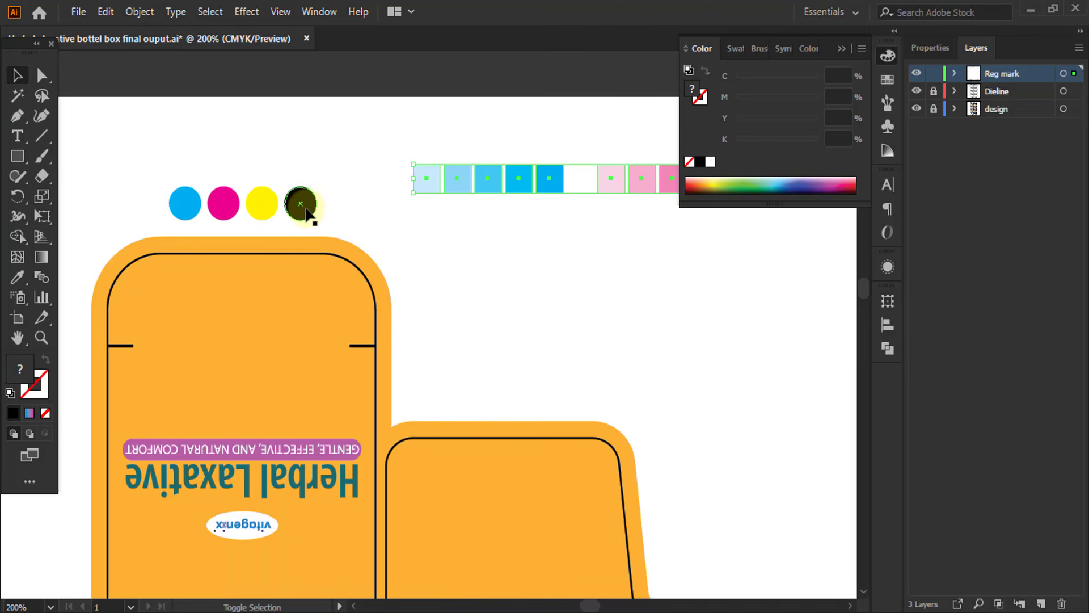
{"action": "left_click", "coordinate": [305, 211], "text": "shift"}
{"action": "left_click", "coordinate": [891, 322]}
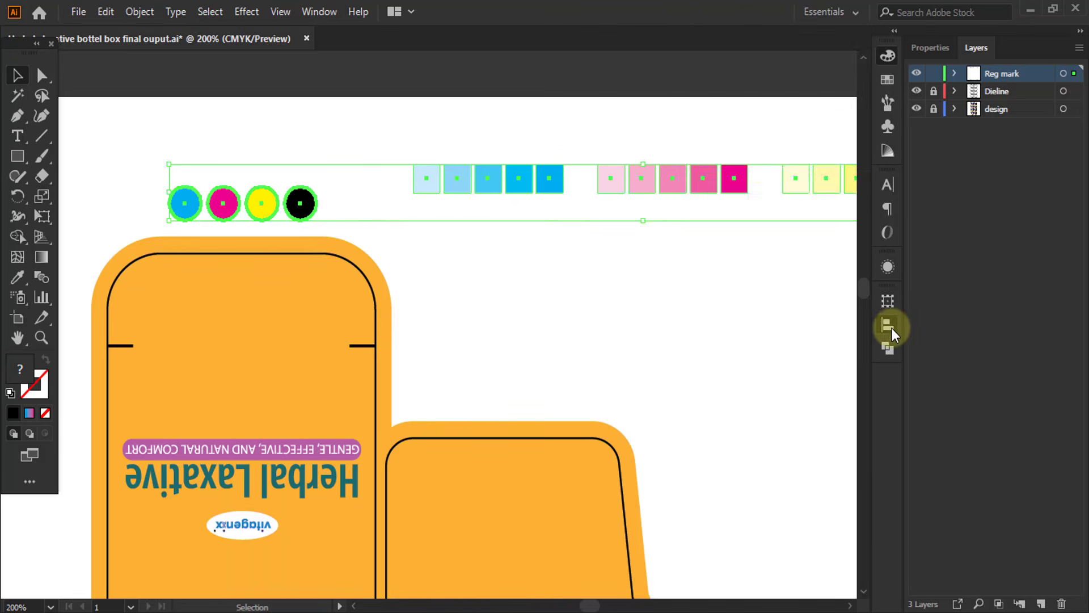
{"action": "left_click", "coordinate": [828, 339]}
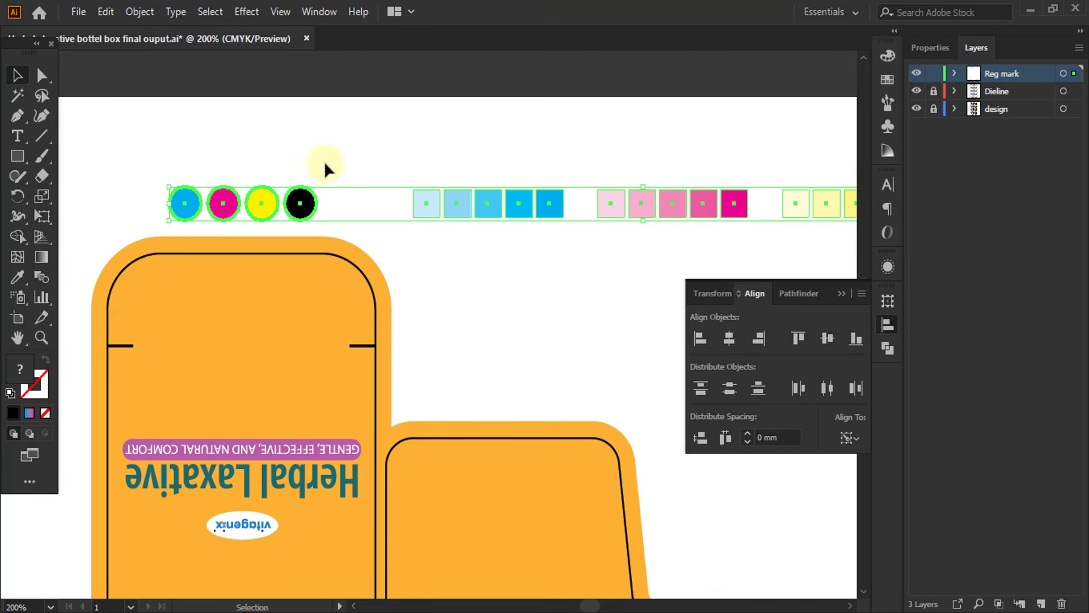
{"action": "left_click", "coordinate": [228, 169]}
Place a copy of the four CMYK circles in the blank side margin below the colour legend, beside the first box's top flap.
{"action": "scroll", "coordinate": [228, 169], "scroll_direction": "down", "scroll_amount": 3}
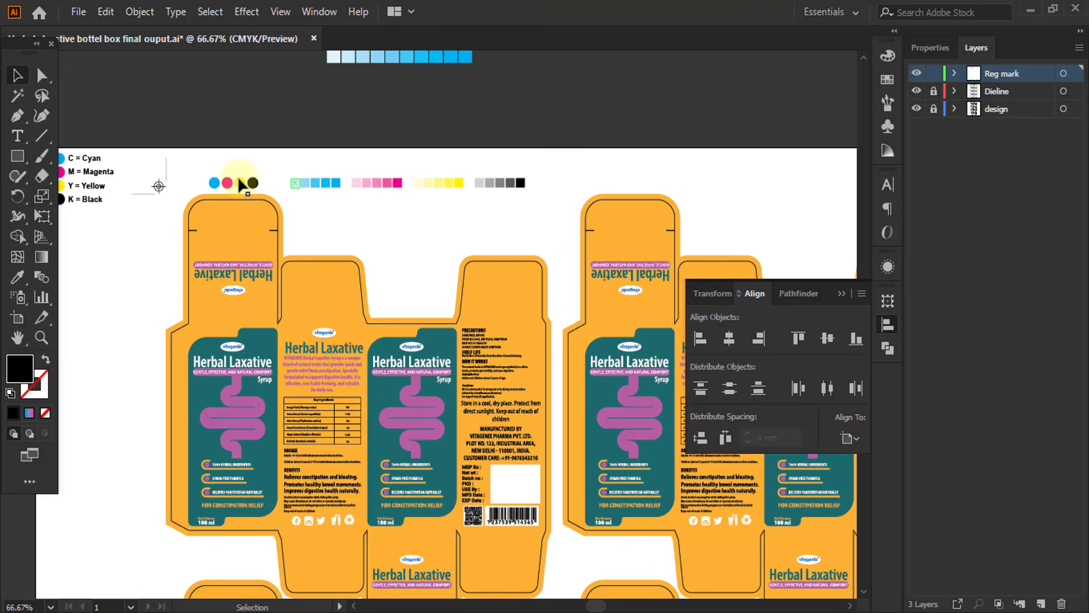
{"action": "scroll", "coordinate": [219, 185], "scroll_direction": "up", "scroll_amount": 3}
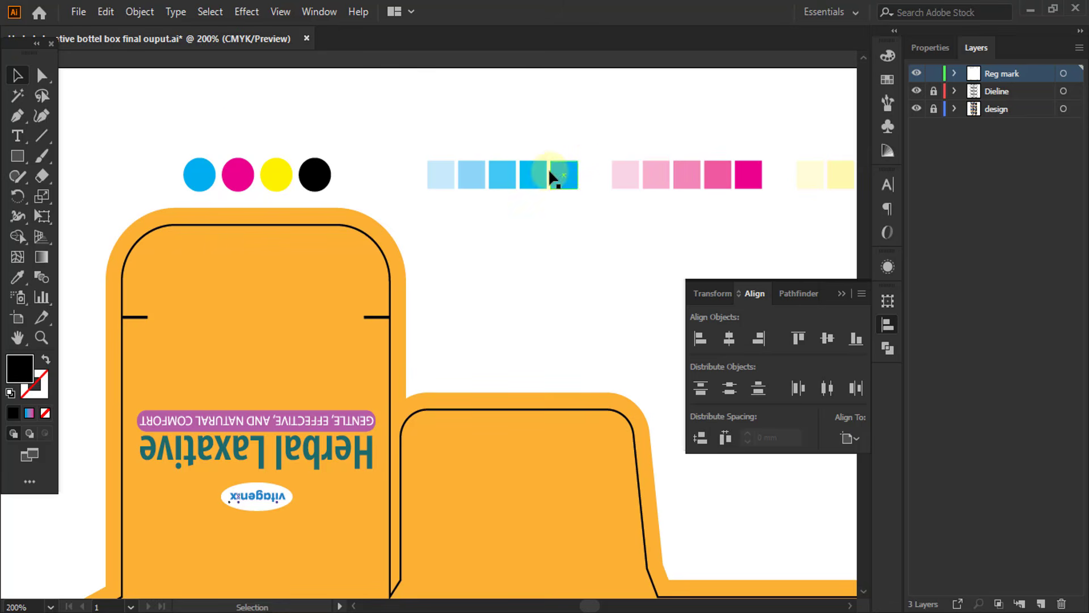
{"action": "scroll", "coordinate": [222, 134], "scroll_direction": "down", "scroll_amount": 3}
{"action": "scroll", "coordinate": [417, 132], "scroll_direction": "down", "scroll_amount": 1}
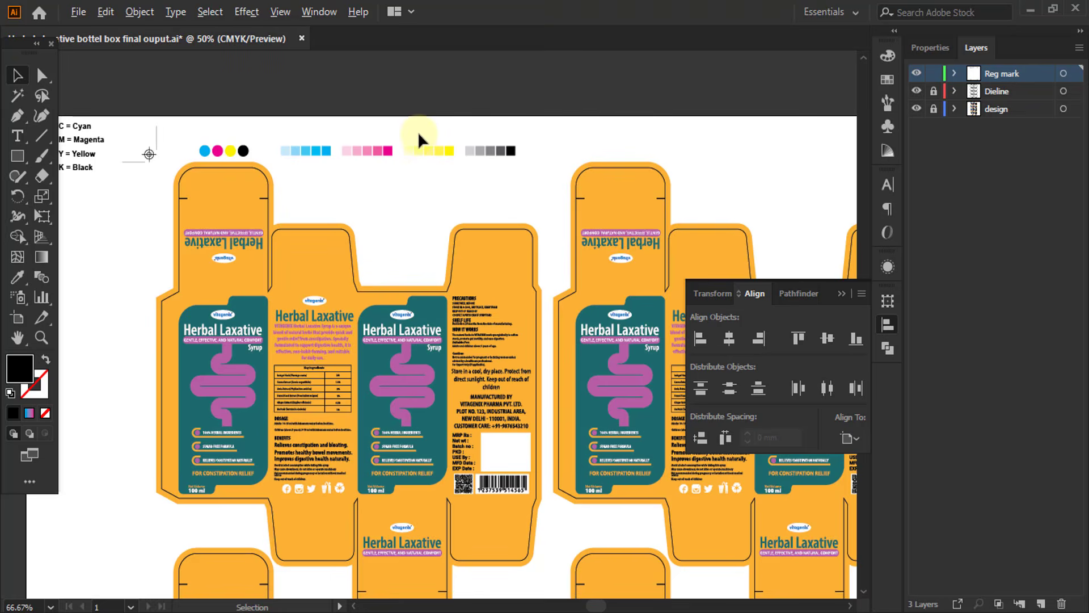
{"action": "scroll", "coordinate": [230, 114], "scroll_direction": "down", "scroll_amount": 1}
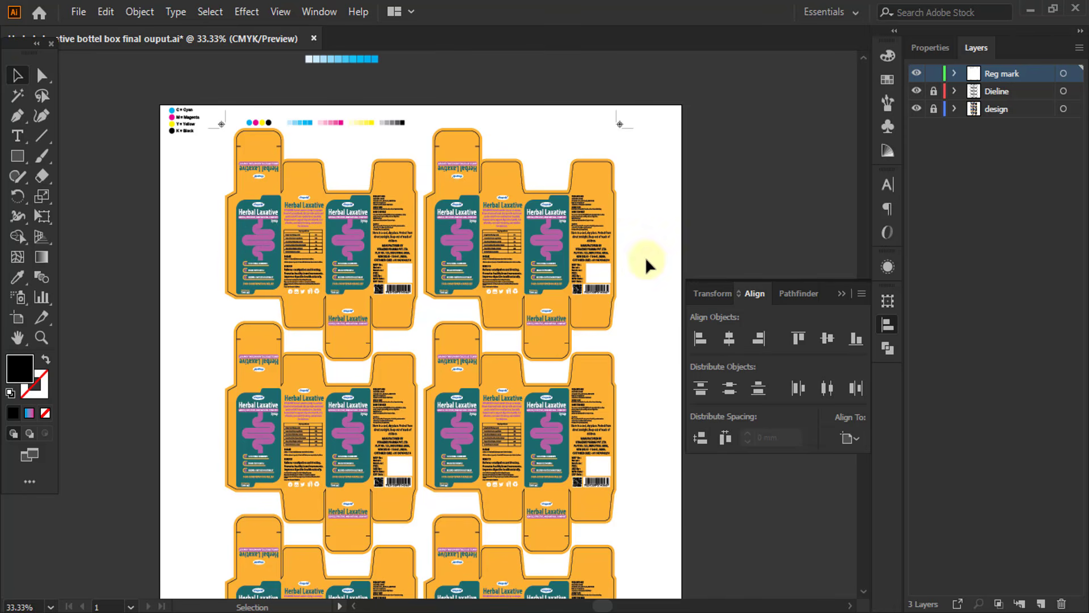
{"action": "scroll", "coordinate": [160, 115], "scroll_direction": "up", "scroll_amount": 2}
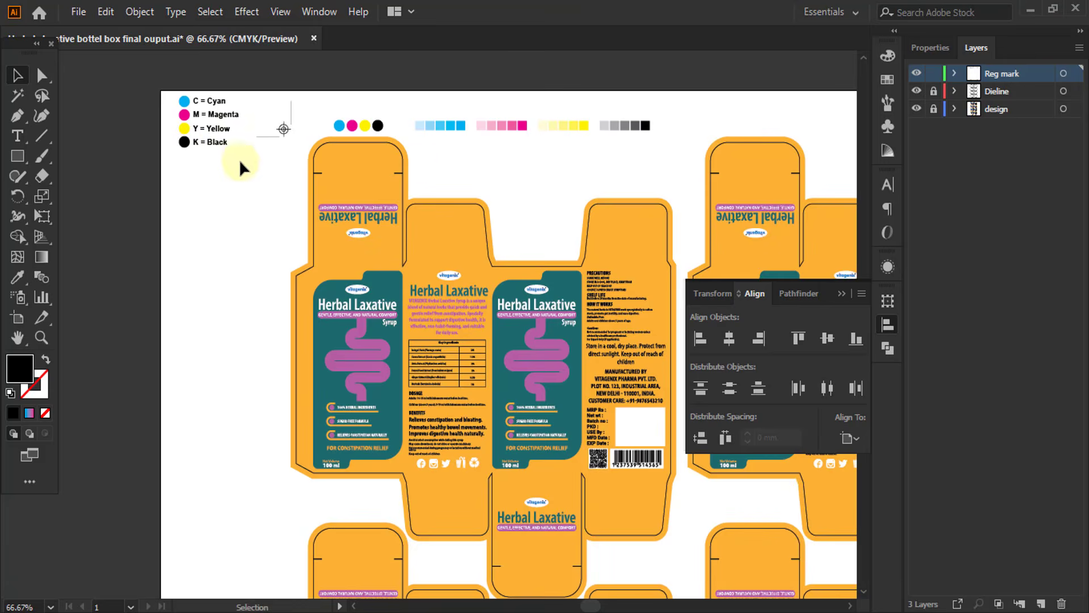
{"action": "left_click_drag", "start_coordinate": [381, 126], "coordinate": [246, 230]}
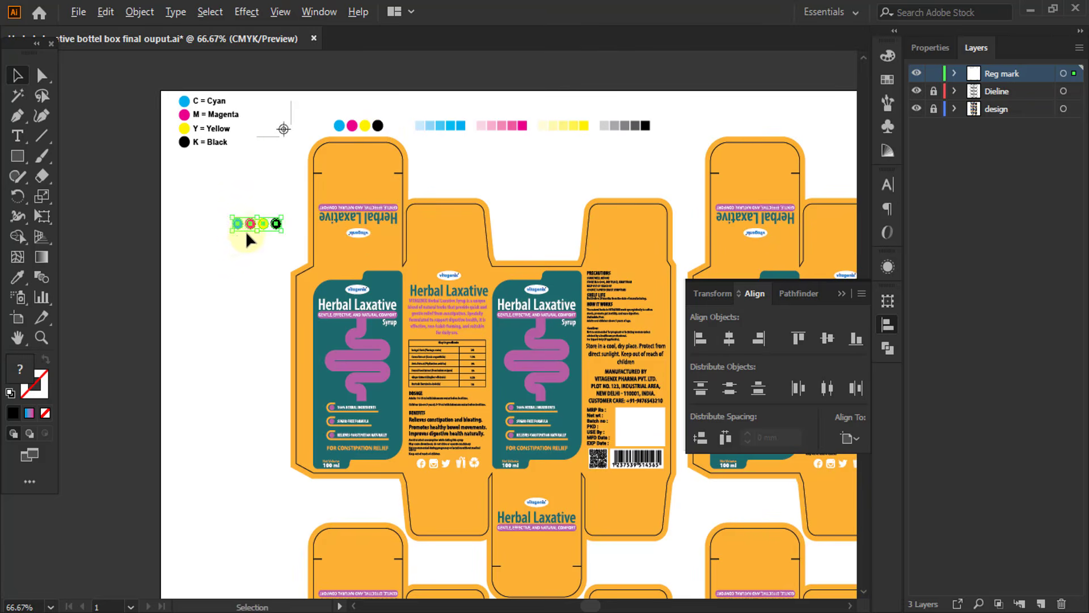
Rotate the copied CMYK circles 90° into a vertical column and place it against the first box's outer side edge.
{"action": "scroll", "coordinate": [246, 231], "scroll_direction": "up", "scroll_amount": 2}
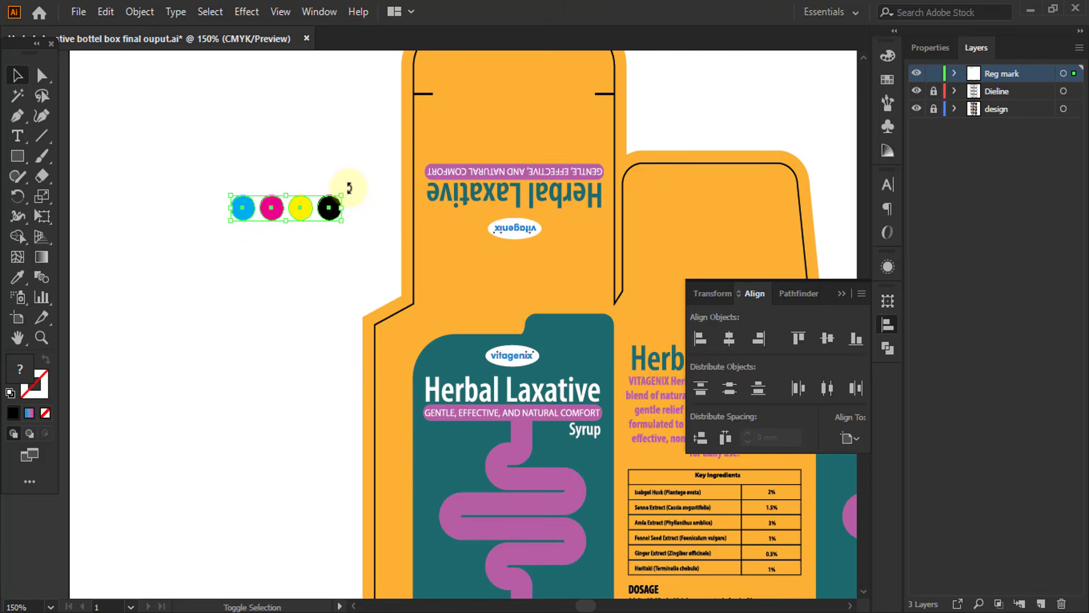
{"action": "left_click_drag", "start_coordinate": [348, 188], "coordinate": [221, 325]}
{"action": "scroll", "coordinate": [220, 325], "scroll_direction": "down", "scroll_amount": 2}
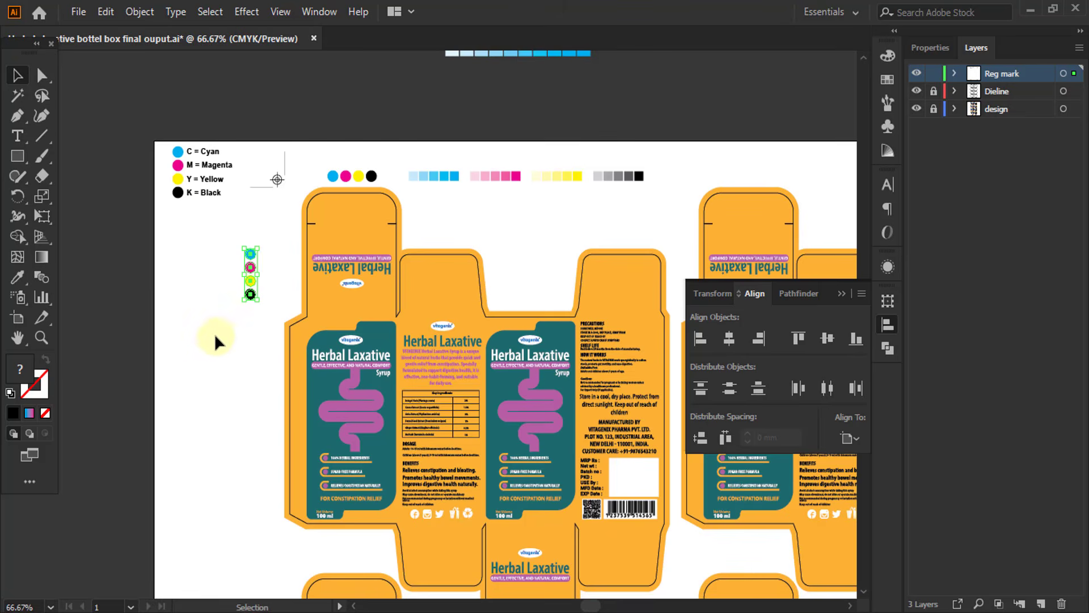
{"action": "scroll", "coordinate": [214, 340], "scroll_direction": "up", "scroll_amount": 2}
{"action": "left_click_drag", "start_coordinate": [325, 207], "coordinate": [386, 377]}
Shift the vertical CMYK circles 3 mm away from the box edge using Move with horizontal -3 mm and vertical 0 mm.
{"action": "left_click", "coordinate": [140, 11]}
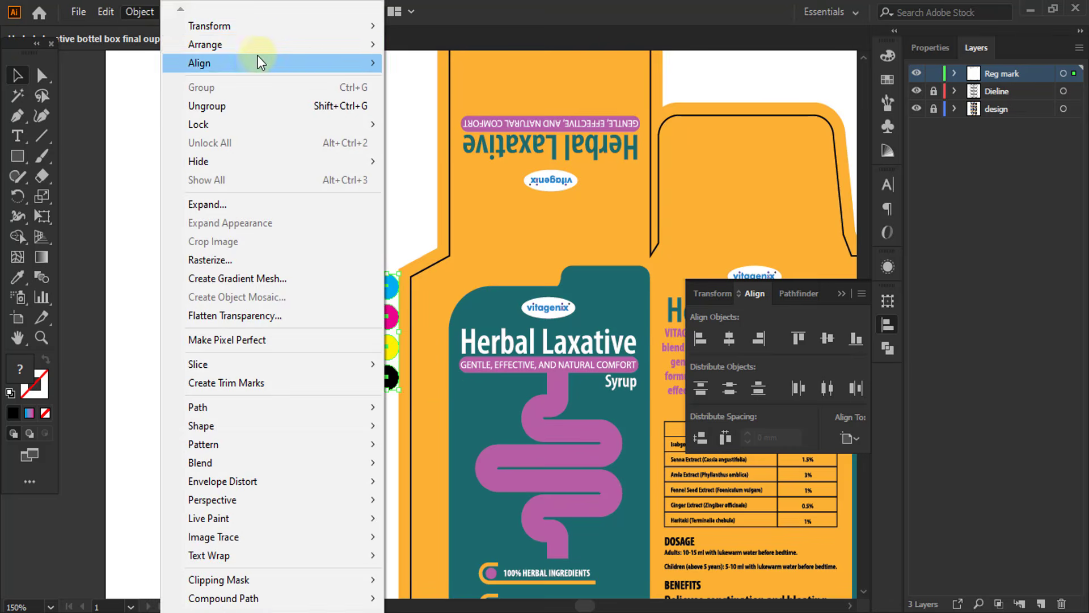
{"action": "mouse_move", "coordinate": [262, 29]}
{"action": "left_click", "coordinate": [438, 50]}
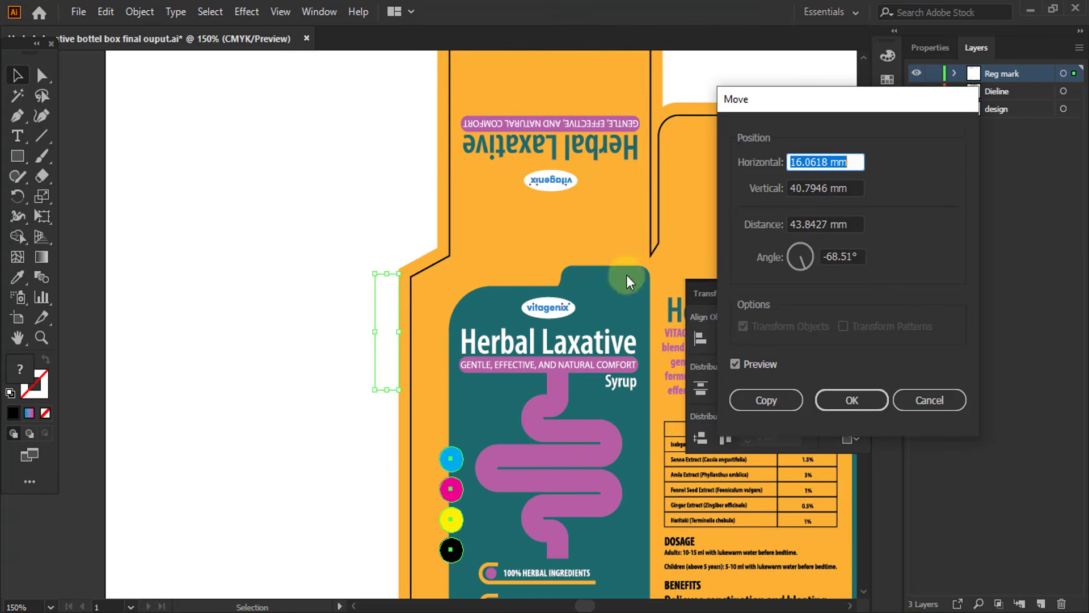
{"action": "double_click", "coordinate": [823, 188]}
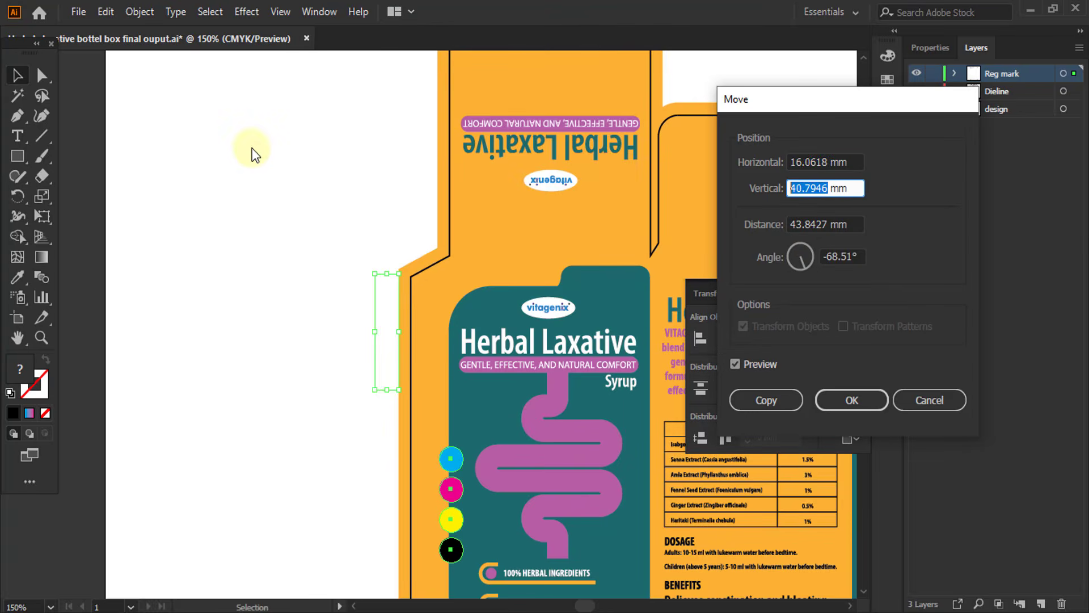
{"action": "type", "text": "0"}
{"action": "key", "text": "Tab"}
{"action": "double_click", "coordinate": [811, 162]}
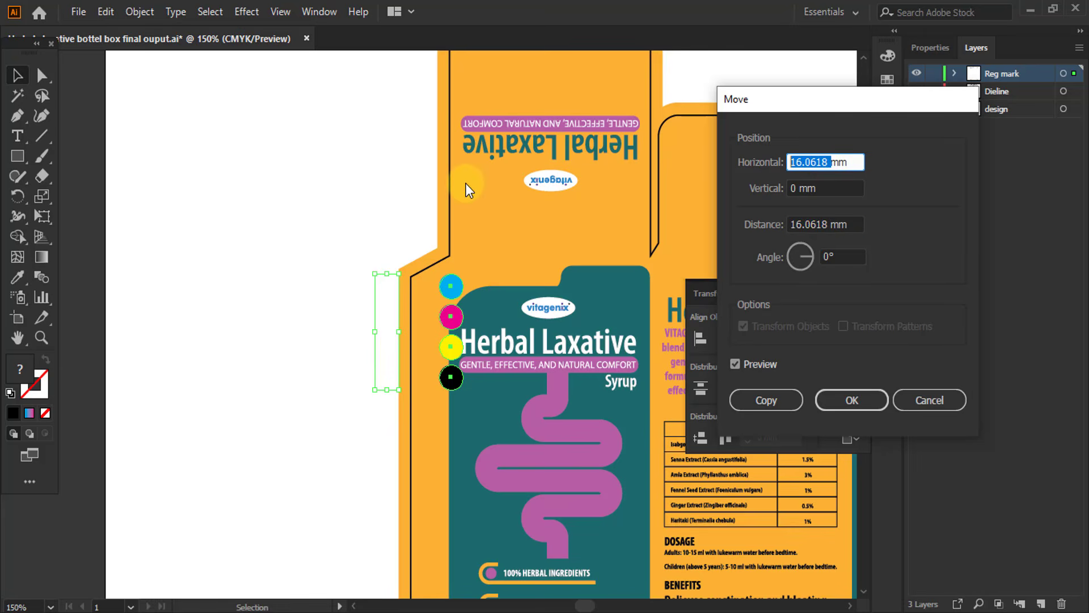
{"action": "type", "text": "0"}
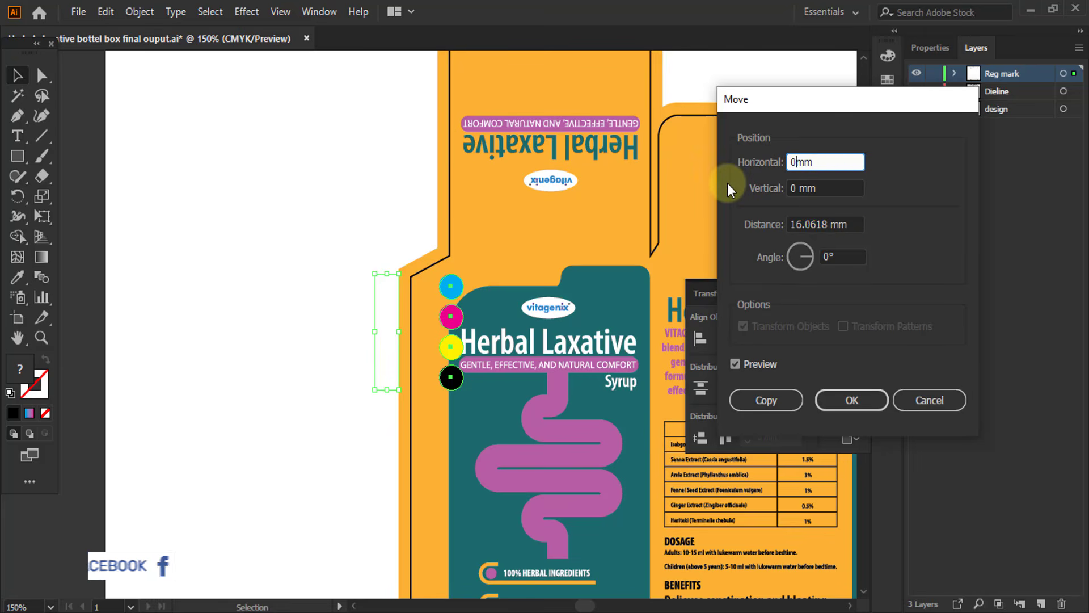
{"action": "key", "text": "BackSpace"}
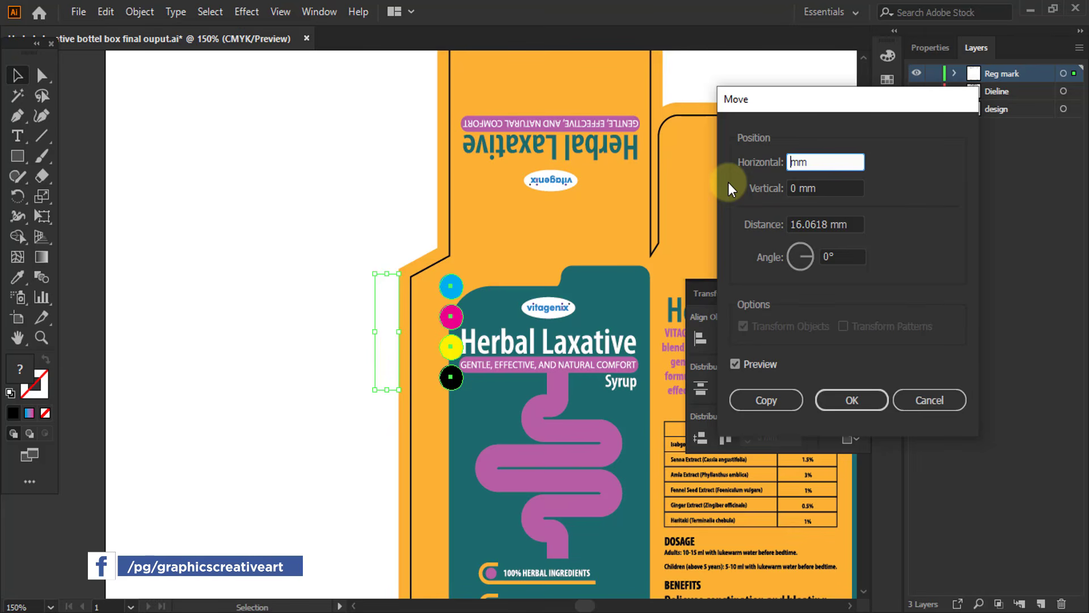
{"action": "type", "text": "-3"}
{"action": "key", "text": "Return"}
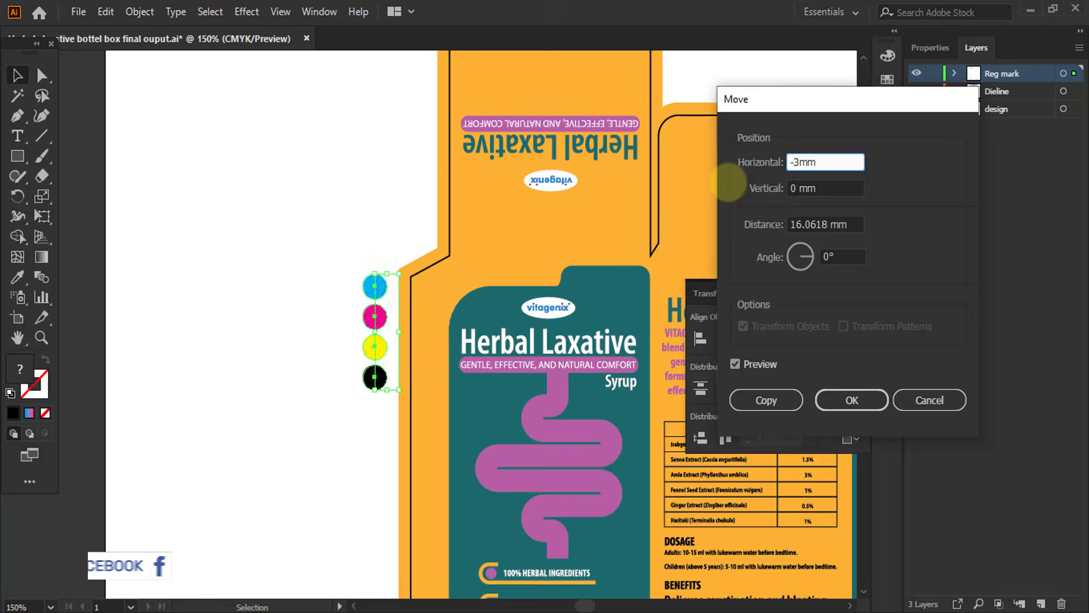
{"action": "scroll", "coordinate": [312, 292], "scroll_direction": "down", "scroll_amount": 2}
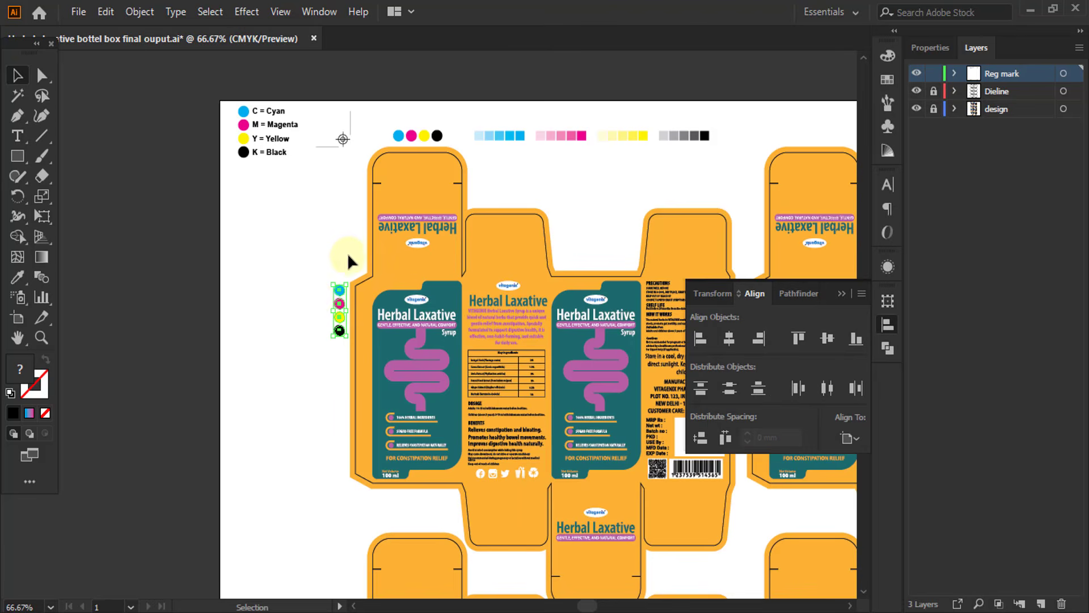
{"action": "left_click", "coordinate": [315, 322]}
Try reversing the colour order of the vertical CMYK column by rotating it 180°, and undo the rotation.
{"action": "scroll", "coordinate": [304, 309], "scroll_direction": "up", "scroll_amount": 3}
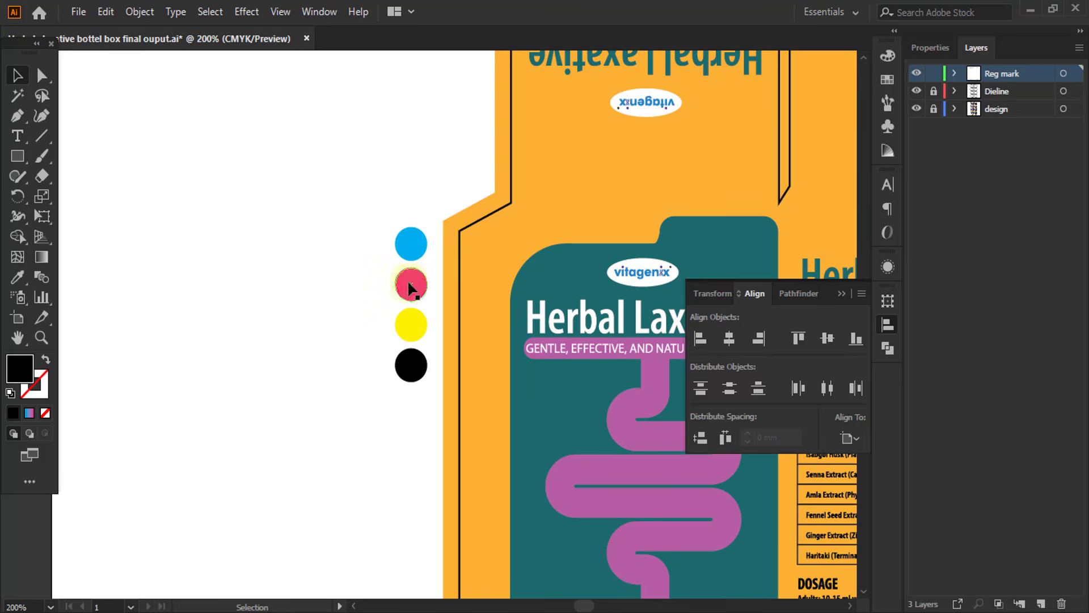
{"action": "left_click", "coordinate": [416, 249]}
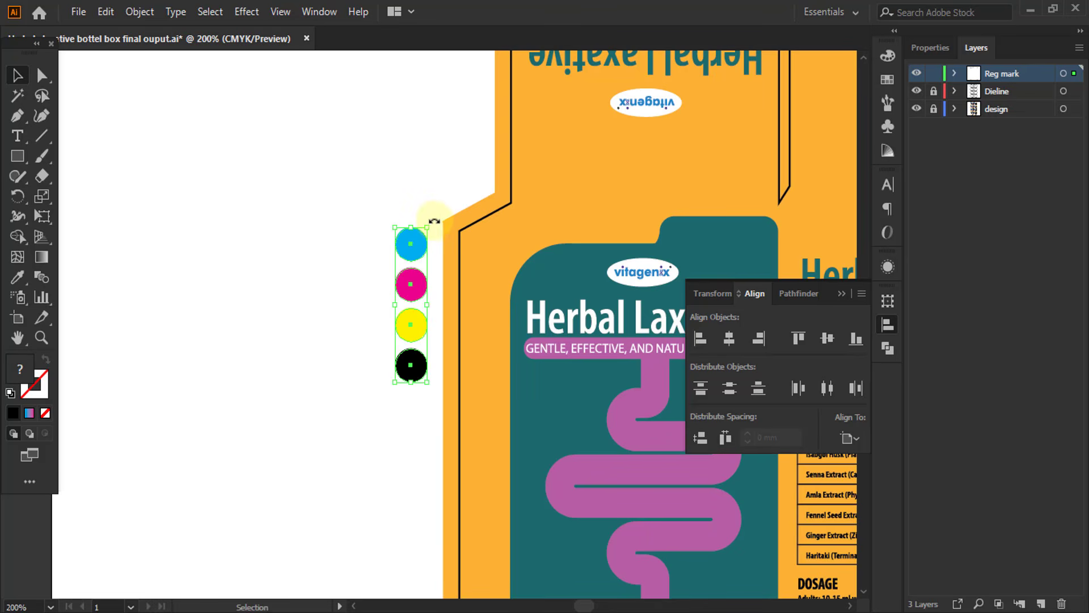
{"action": "left_click_drag", "start_coordinate": [433, 220], "coordinate": [311, 327]}
{"action": "left_click_drag", "start_coordinate": [365, 404], "coordinate": [360, 432]}
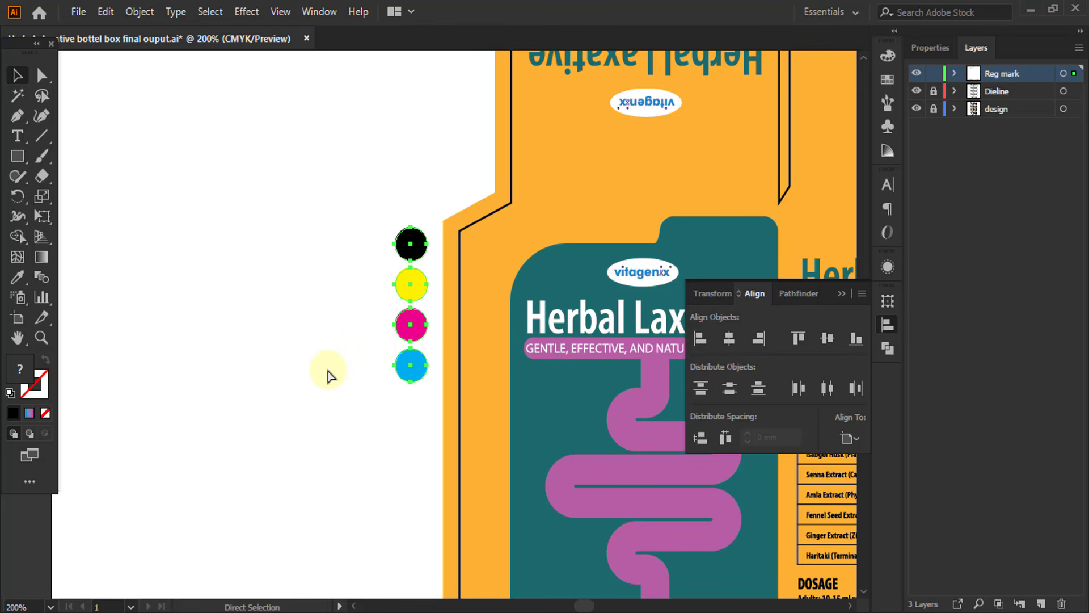
{"action": "key", "text": "ctrl+z"}
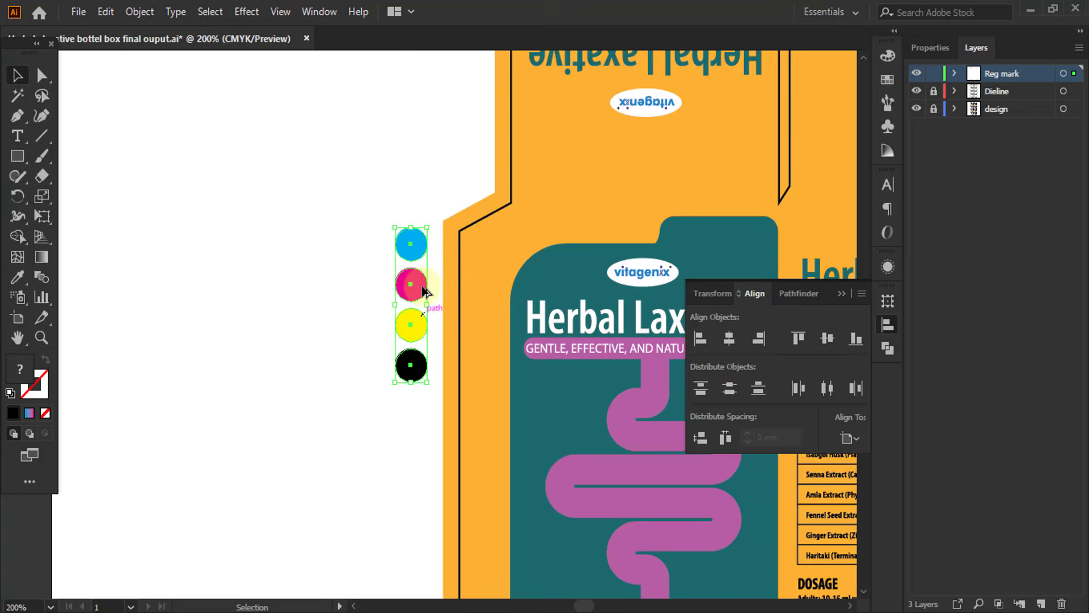
Examine the placement of the side and top CMYK circles and the tint squares, both up close and across the whole sheet.
{"action": "scroll", "coordinate": [417, 284], "scroll_direction": "up", "scroll_amount": 1}
{"action": "scroll", "coordinate": [356, 271], "scroll_direction": "down", "scroll_amount": 2}
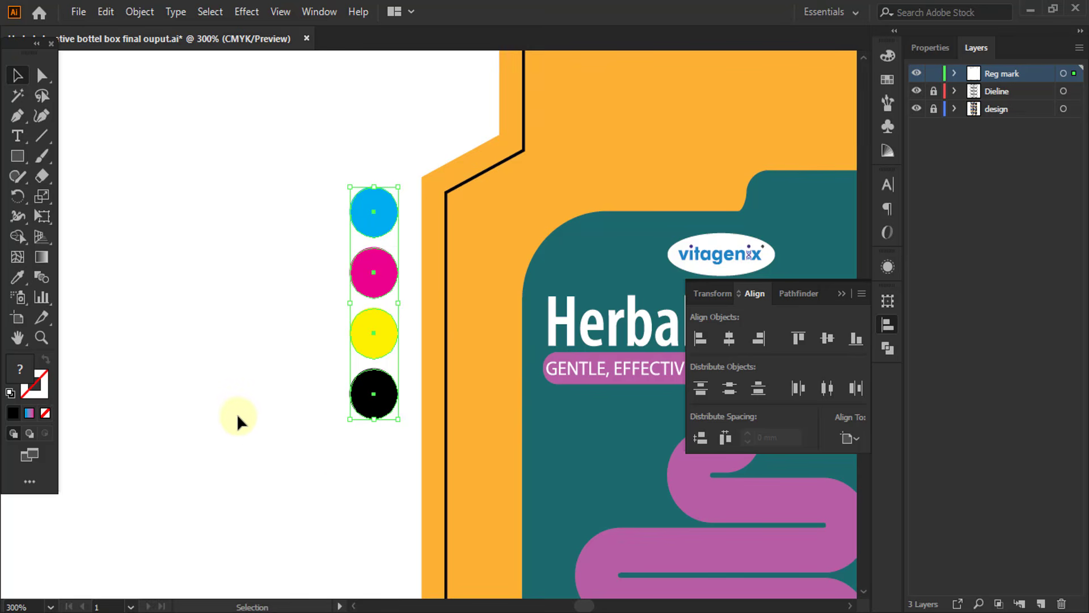
{"action": "scroll", "coordinate": [224, 392], "scroll_direction": "down", "scroll_amount": 3}
{"action": "scroll", "coordinate": [219, 389], "scroll_direction": "down", "scroll_amount": 2}
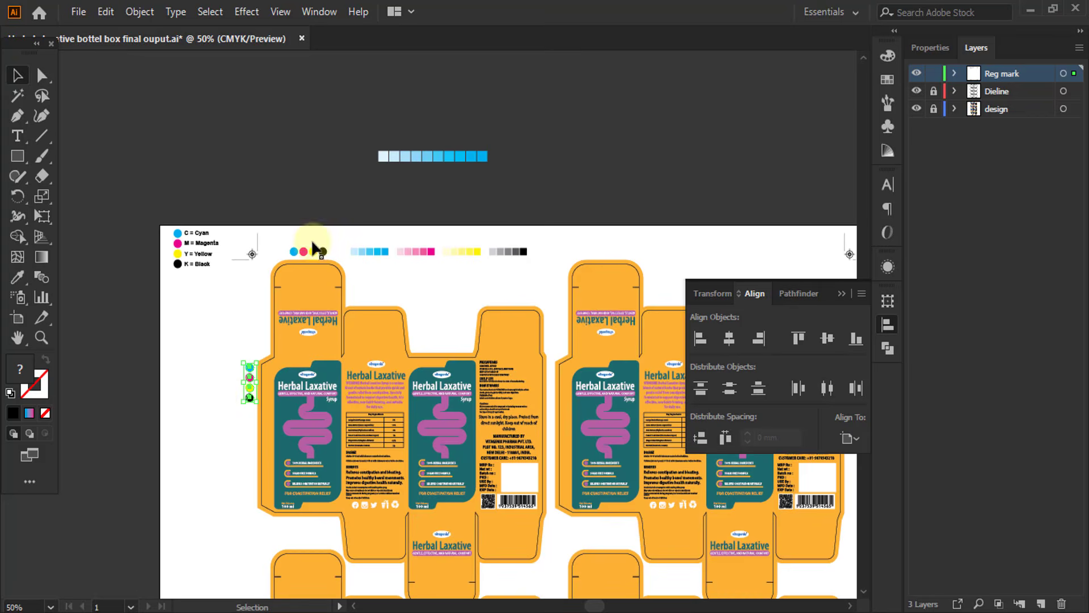
{"action": "scroll", "coordinate": [303, 245], "scroll_direction": "up", "scroll_amount": 3}
{"action": "scroll", "coordinate": [309, 273], "scroll_direction": "up", "scroll_amount": 3}
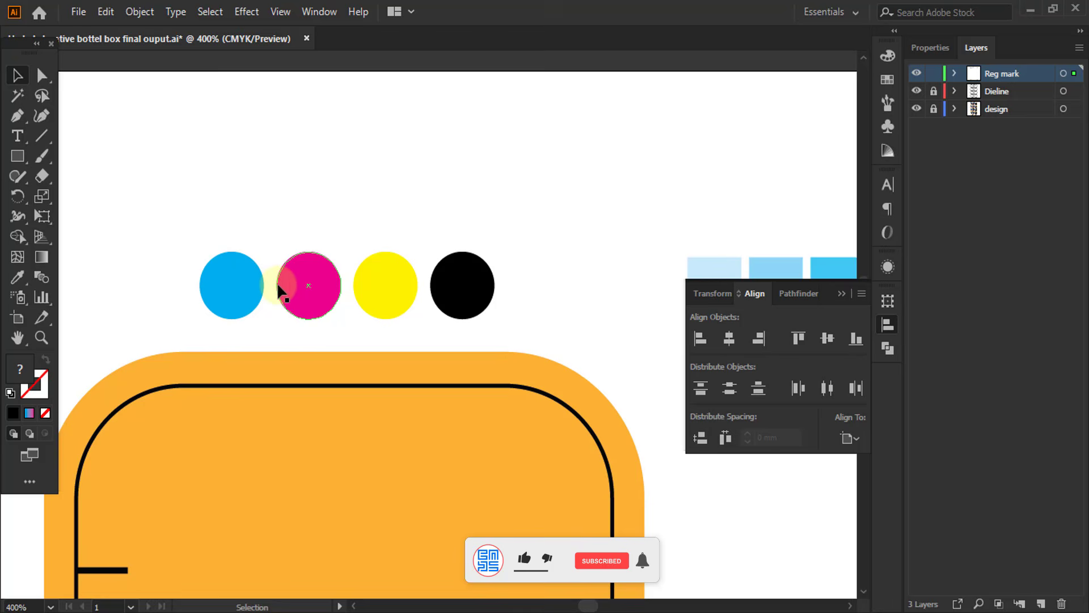
{"action": "left_click", "coordinate": [233, 270]}
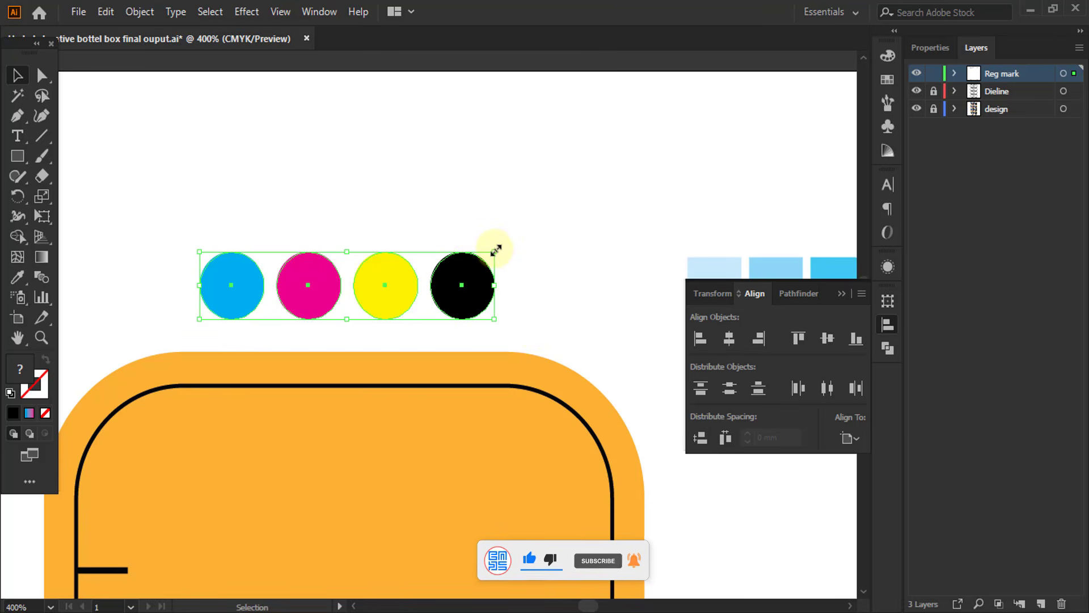
{"action": "scroll", "coordinate": [390, 173], "scroll_direction": "down", "scroll_amount": 6}
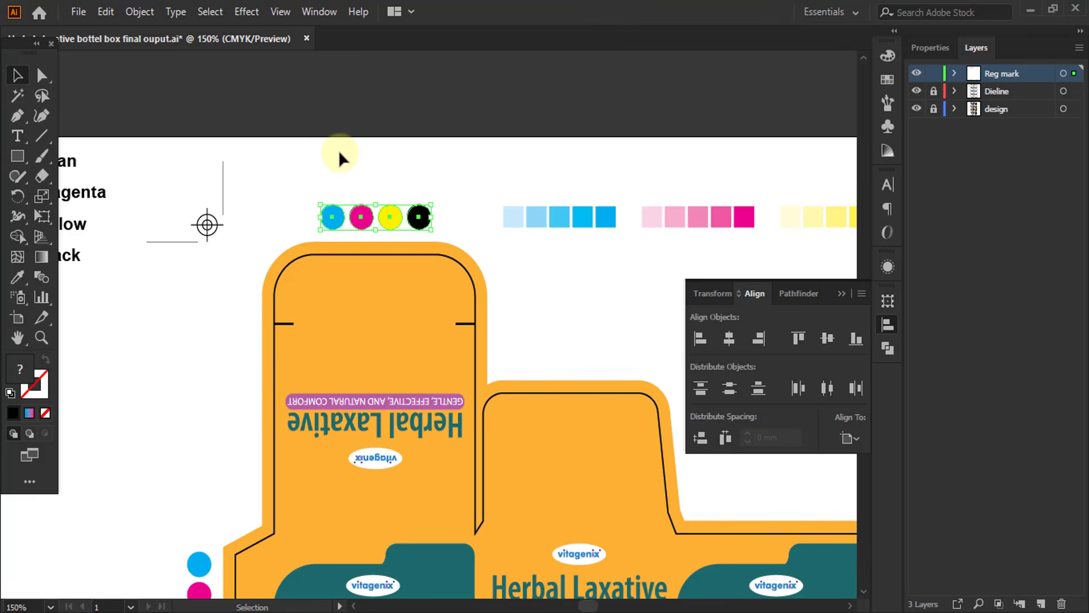
{"action": "scroll", "coordinate": [335, 149], "scroll_direction": "down", "scroll_amount": 2}
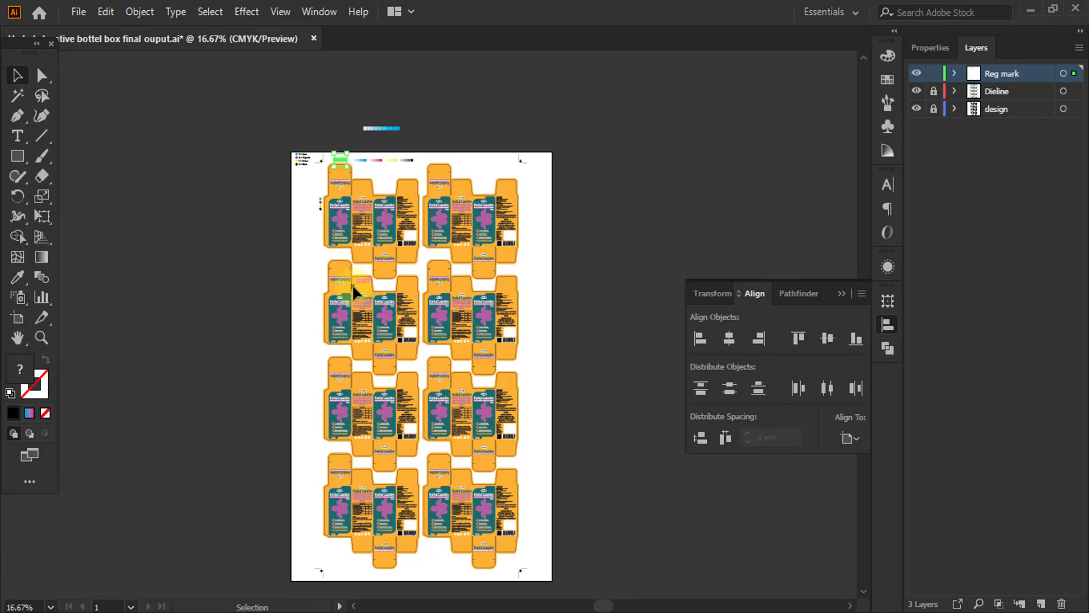
{"action": "scroll", "coordinate": [341, 150], "scroll_direction": "up", "scroll_amount": 8}
{"action": "scroll", "coordinate": [482, 276], "scroll_direction": "down", "scroll_amount": 2}
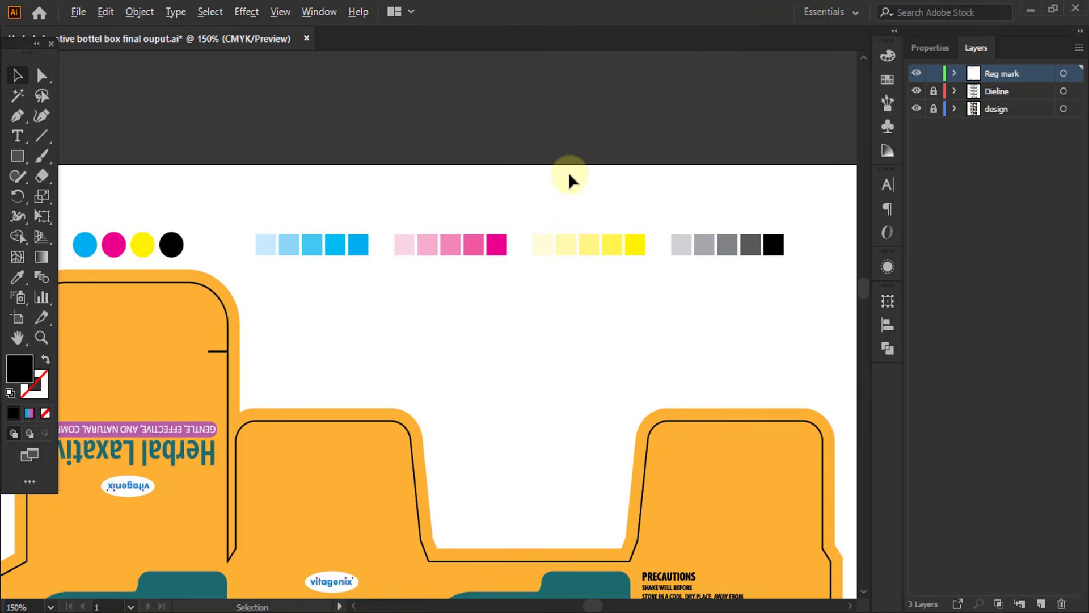
{"action": "scroll", "coordinate": [569, 179], "scroll_direction": "down", "scroll_amount": 2}
{"action": "scroll", "coordinate": [435, 193], "scroll_direction": "up", "scroll_amount": 3}
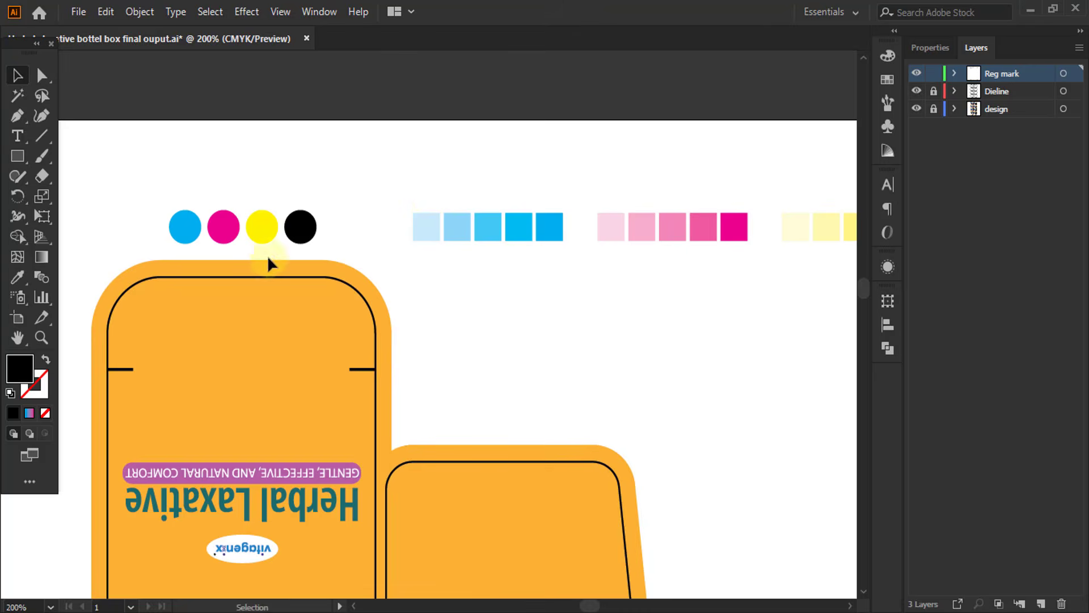
{"action": "scroll", "coordinate": [570, 192], "scroll_direction": "down", "scroll_amount": 1}
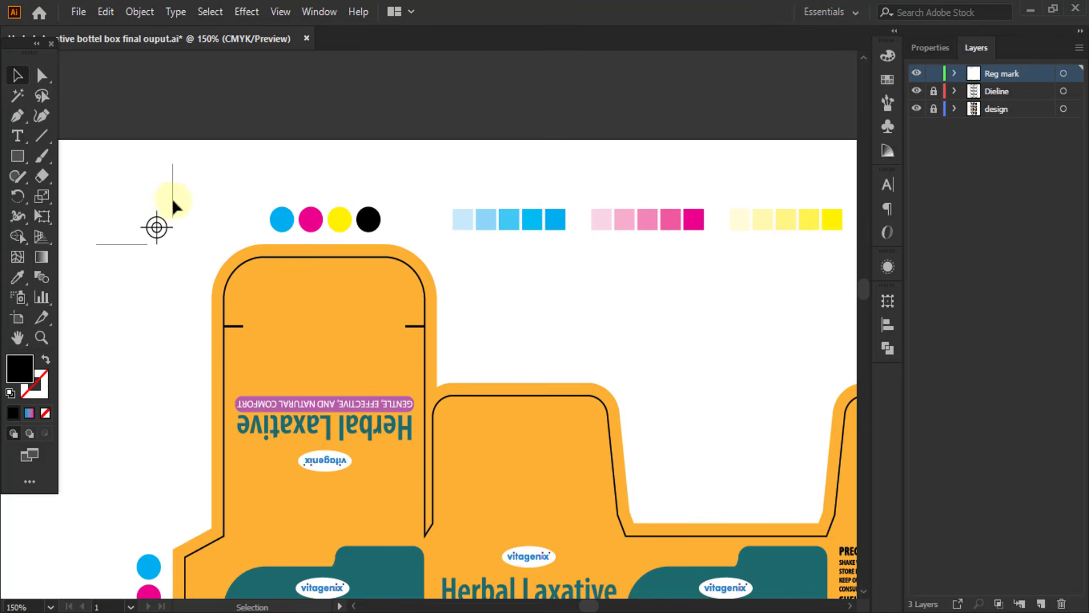
Isolate the registration mark group beside the first box, inspect the target's colour definition, and exit isolation.
{"action": "left_click", "coordinate": [159, 229]}
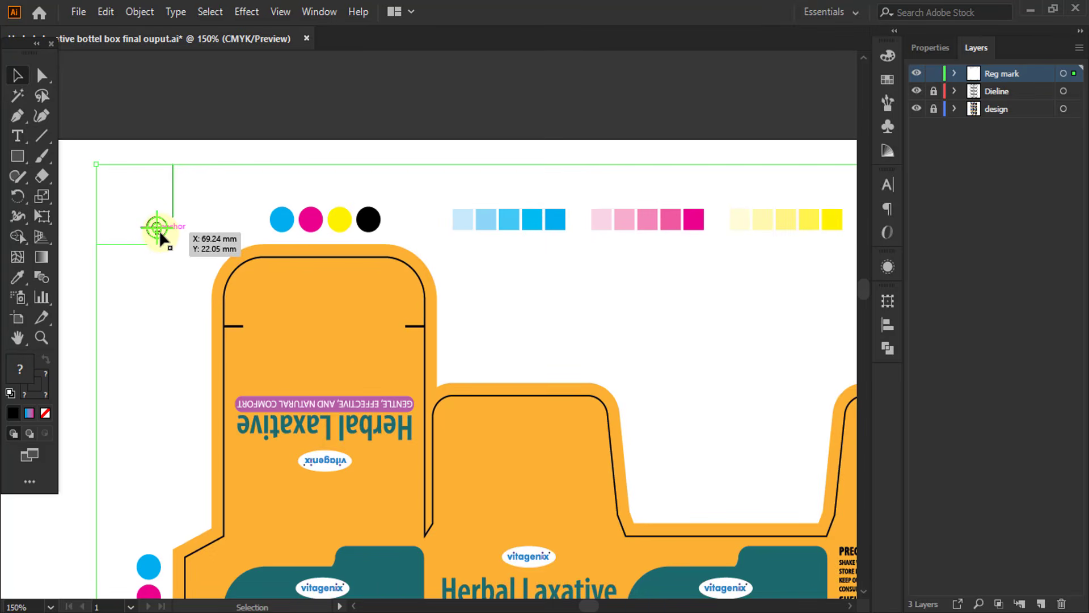
{"action": "double_click", "coordinate": [159, 229]}
{"action": "scroll", "coordinate": [154, 225], "scroll_direction": "up", "scroll_amount": 2}
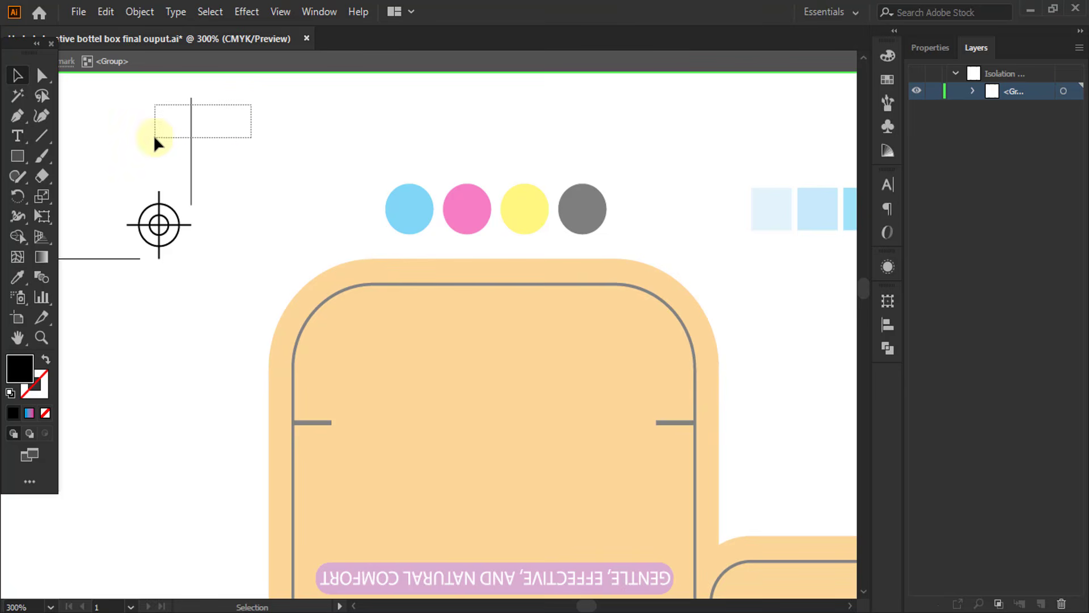
{"action": "left_click_drag", "start_coordinate": [154, 137], "coordinate": [155, 139]}
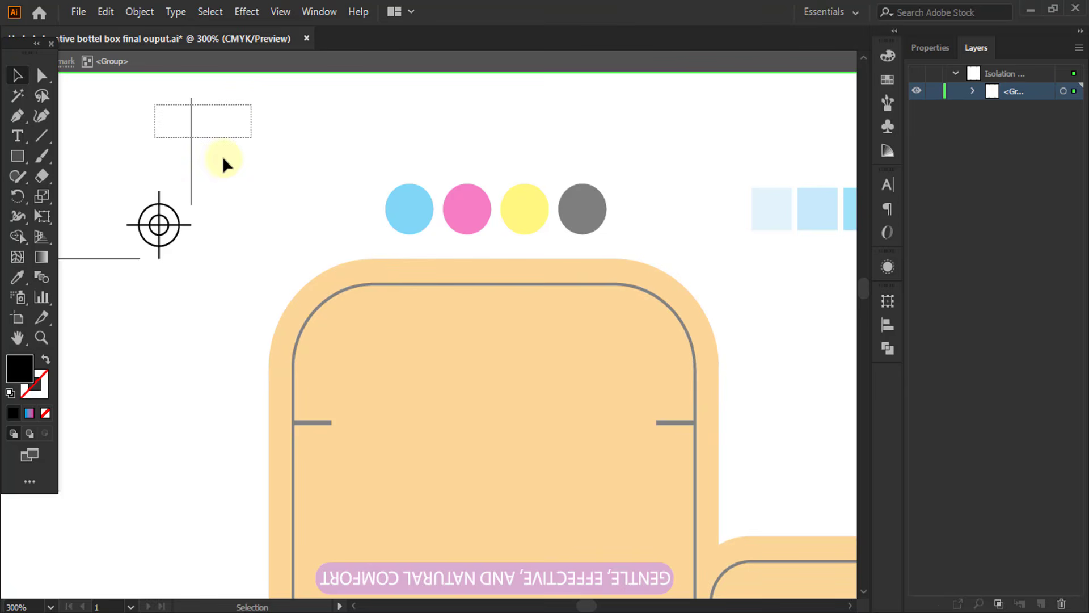
{"action": "left_click", "coordinate": [163, 228]}
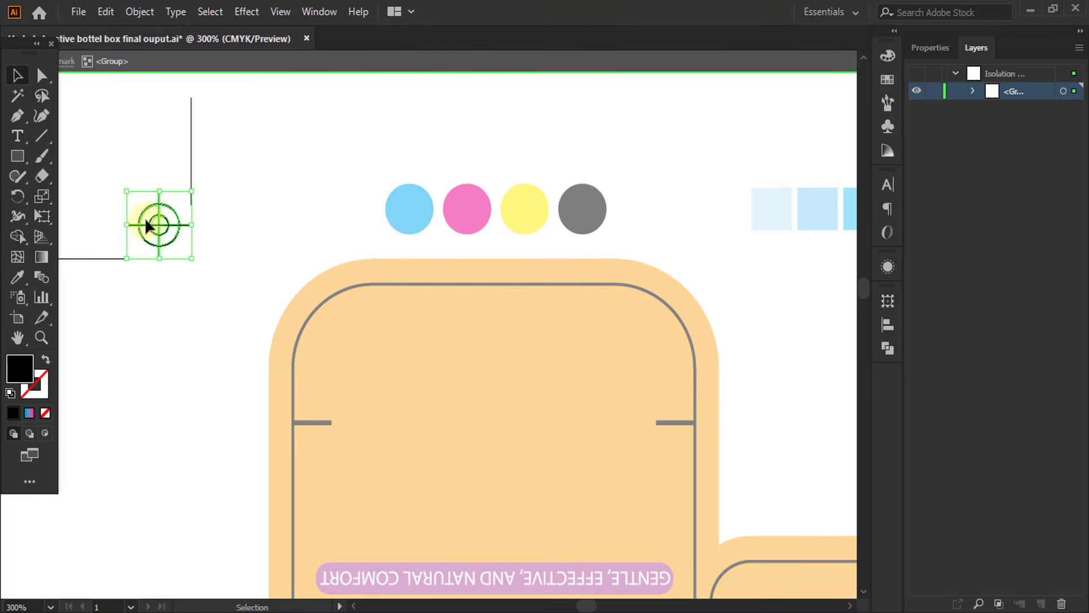
{"action": "left_click", "coordinate": [887, 58]}
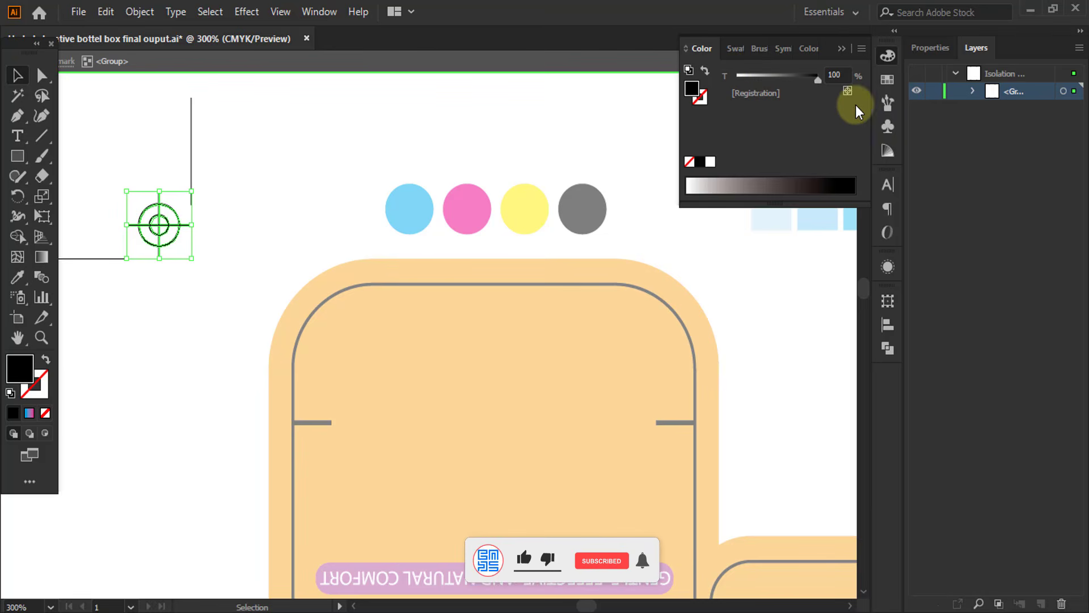
{"action": "left_click_drag", "start_coordinate": [818, 81], "coordinate": [845, 84]}
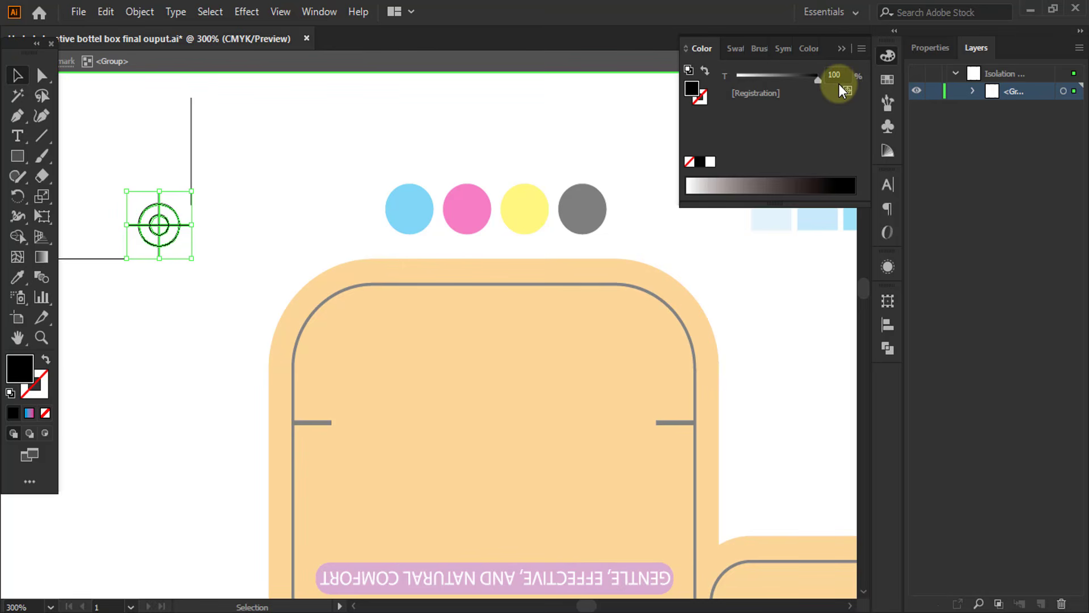
{"action": "double_click", "coordinate": [555, 84]}
{"action": "scroll", "coordinate": [193, 107], "scroll_direction": "down", "scroll_amount": 1}
{"action": "key", "text": "alt"}
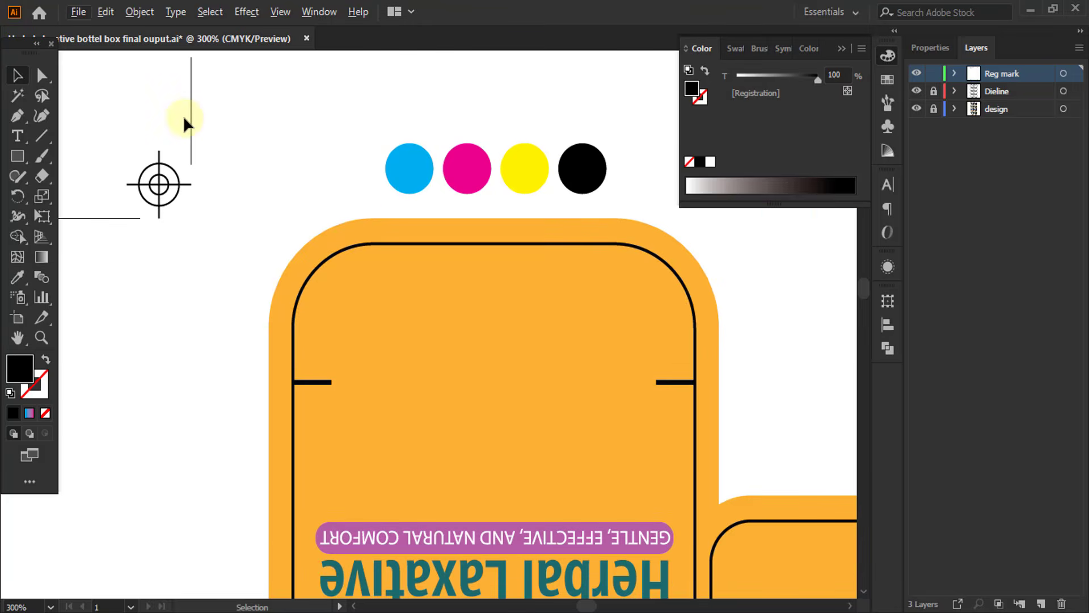
Inspect the cyan tint squares and the top CMYK circles up close and in the wider layout, and clear the selection.
{"action": "scroll", "coordinate": [201, 125], "scroll_direction": "down", "scroll_amount": 2}
{"action": "scroll", "coordinate": [583, 114], "scroll_direction": "up", "scroll_amount": 3}
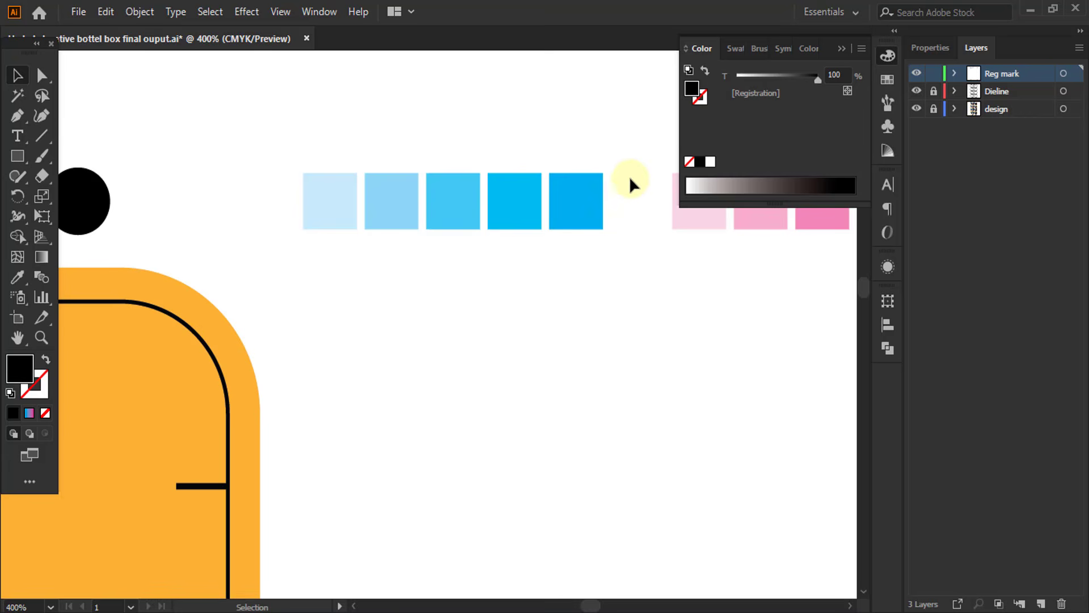
{"action": "left_click", "coordinate": [575, 215]}
{"action": "left_click", "coordinate": [257, 194]}
{"action": "scroll", "coordinate": [338, 142], "scroll_direction": "up", "scroll_amount": 3}
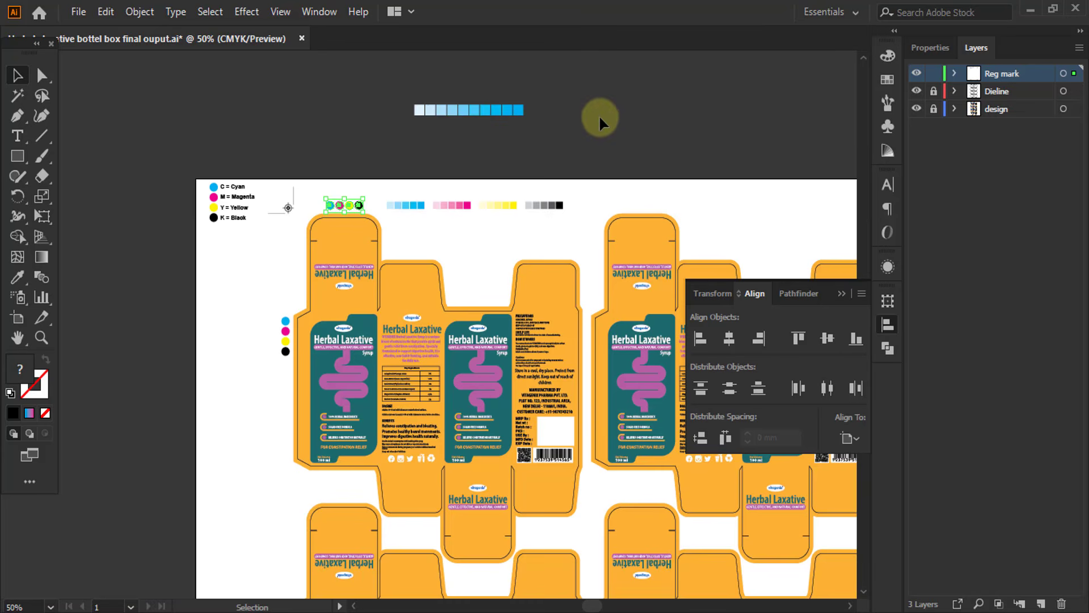
{"action": "left_click", "coordinate": [600, 111]}
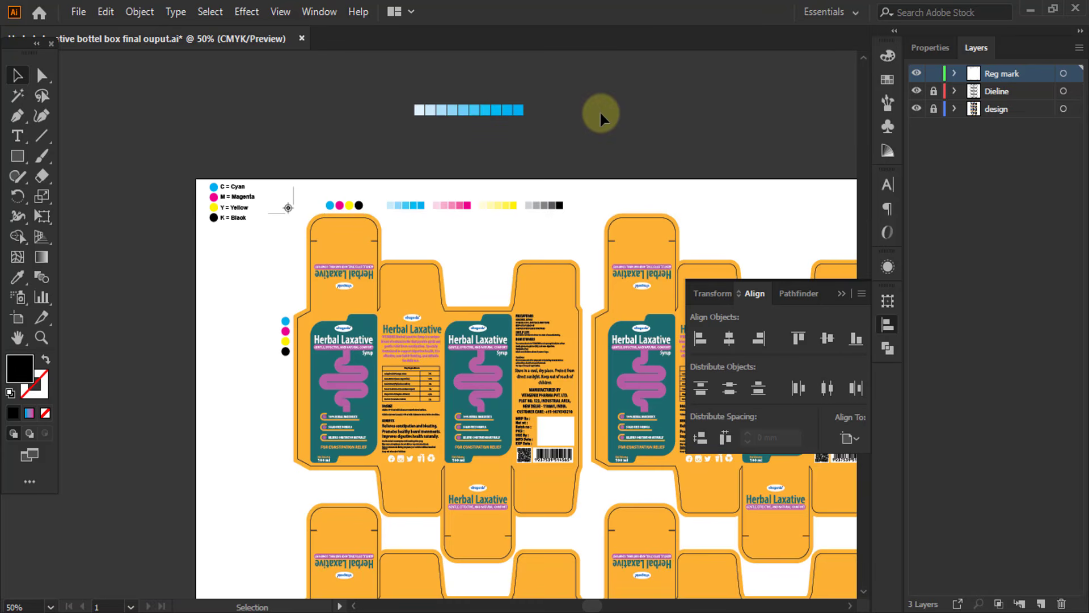